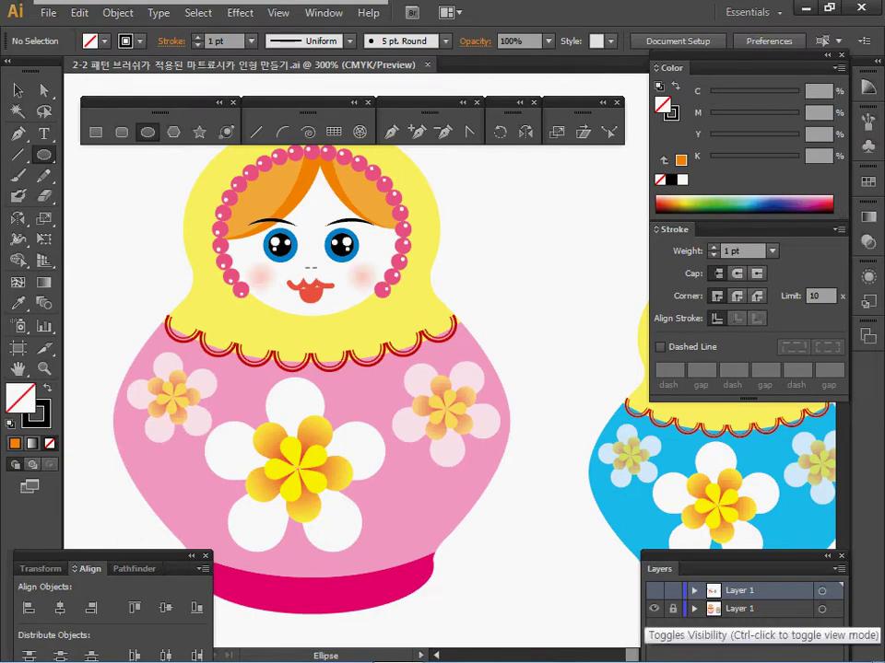
# Step: Hide the lower layer with the coloured reference dolls and show the upper layer's ellipse outlines in Preview mode
pyautogui.click(655, 609)
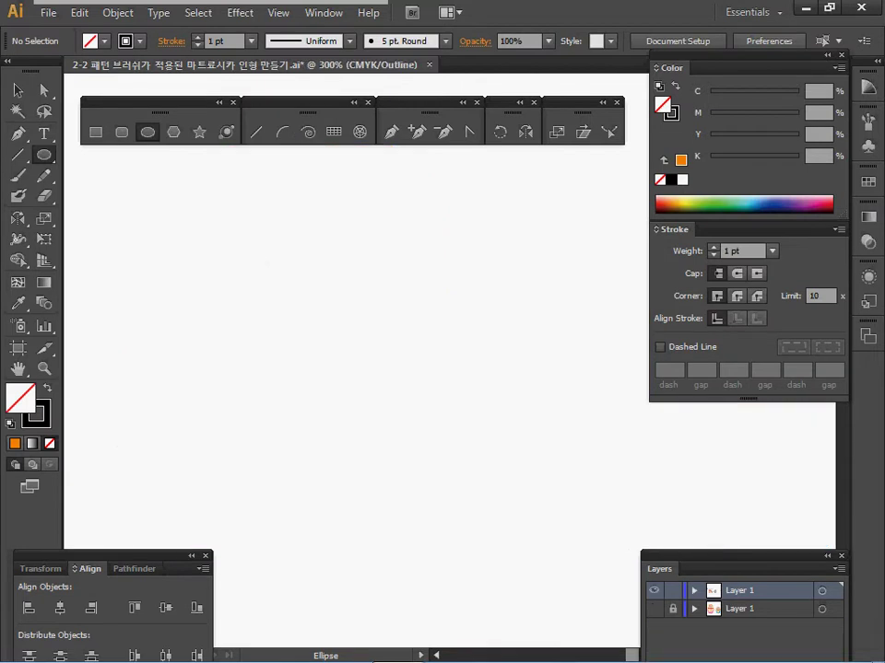
pyautogui.click(654, 590)
pyautogui.keyDown('ctrl'); pyautogui.keyDown('alt'); pyautogui.click(376, 236); pyautogui.keyUp('alt'); pyautogui.keyUp('ctrl')
pyautogui.moveTo(375, 236); pyautogui.dragTo(258, 132)
pyautogui.keyDown('ctrl'); pyautogui.click(311, 297); pyautogui.keyUp('ctrl')
pyautogui.moveTo(397, 342); pyautogui.dragTo(305, 292)
pyautogui.keyDown('ctrl'); pyautogui.keyDown('alt'); pyautogui.click(305, 292); pyautogui.keyUp('alt'); pyautogui.keyUp('ctrl')
pyautogui.moveTo(480, 358); pyautogui.dragTo(295, 284)
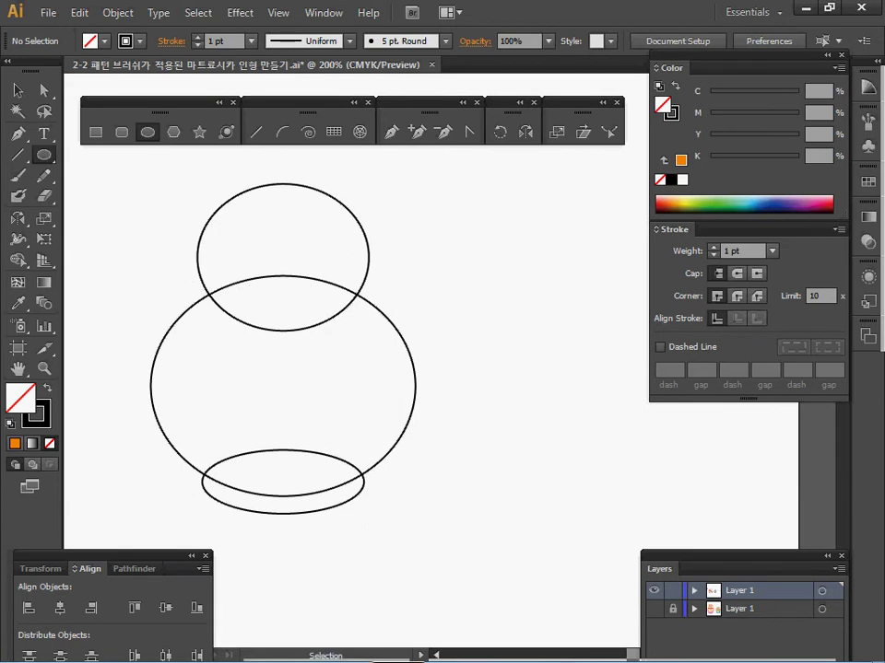
pyautogui.click(295, 283)
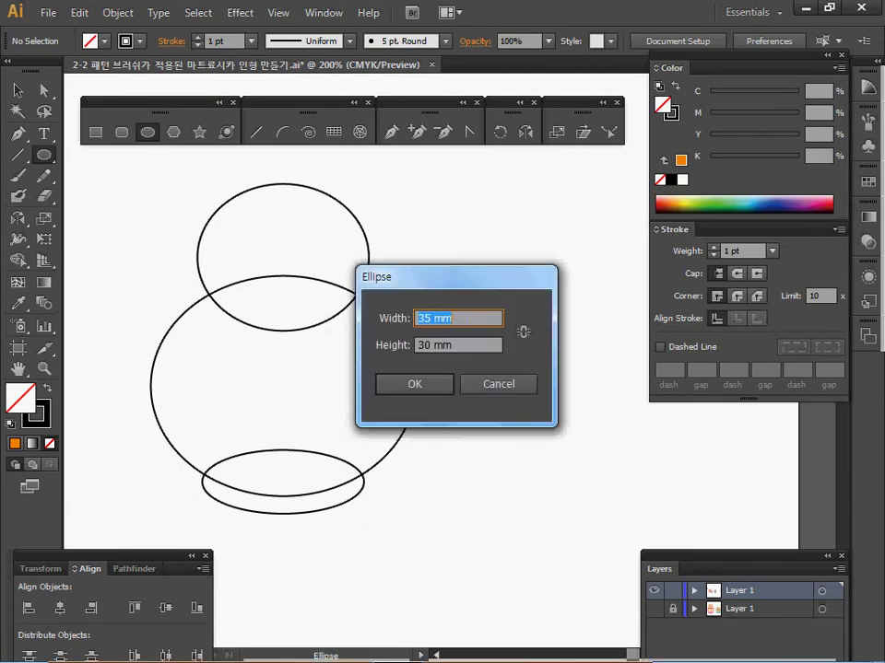
pyautogui.press('Tab')
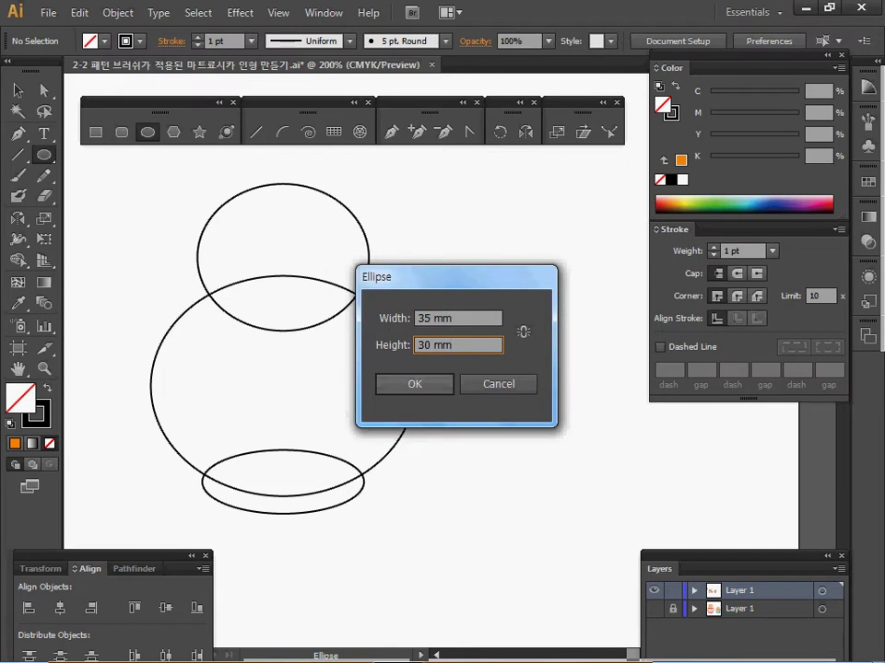
pyautogui.press('Tab')
pyautogui.write('54')
pyautogui.press('Tab')
pyautogui.write('45')
pyautogui.press('Tab')
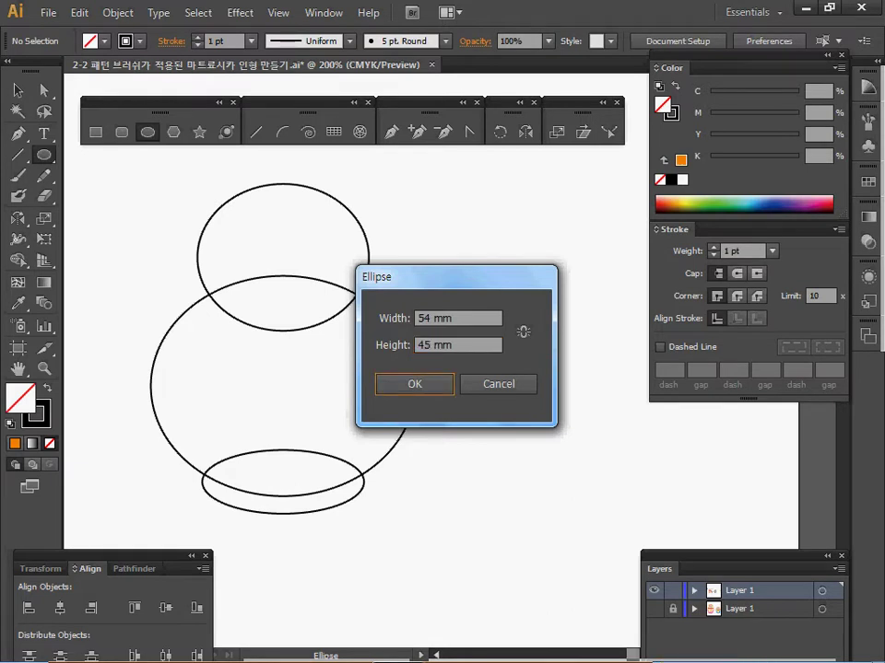
pyautogui.hotkey('shift', 'Tab')
pyautogui.hotkey('shift', 'Tab')
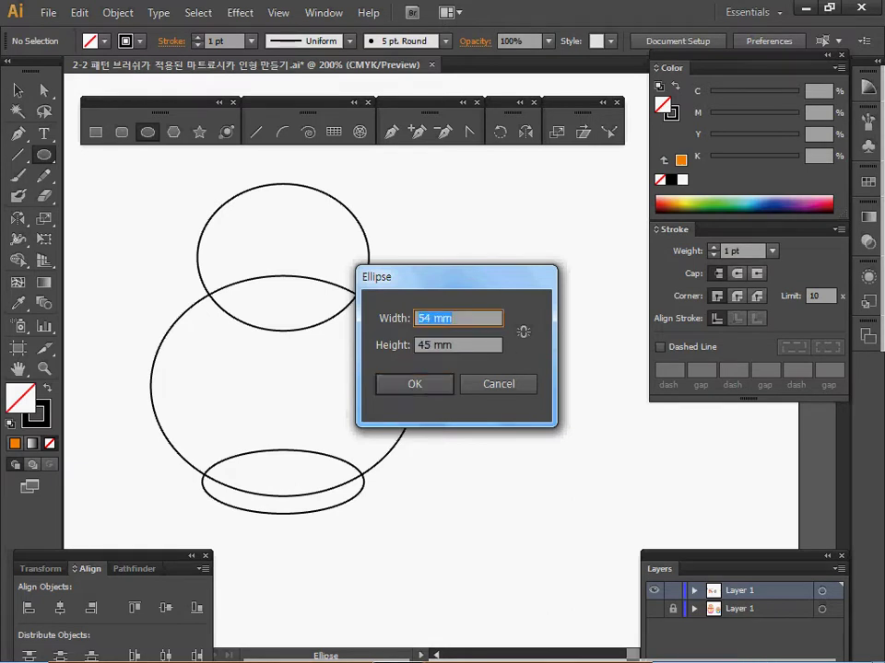
pyautogui.write('33')
pyautogui.press('Tab')
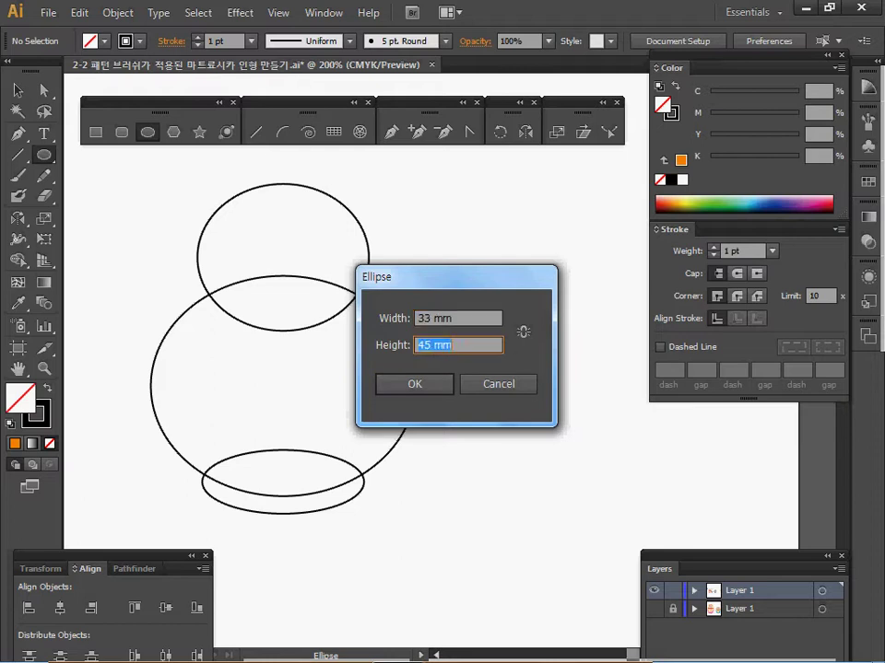
pyautogui.write('13')
pyautogui.press('Tab')
pyautogui.press('Return')
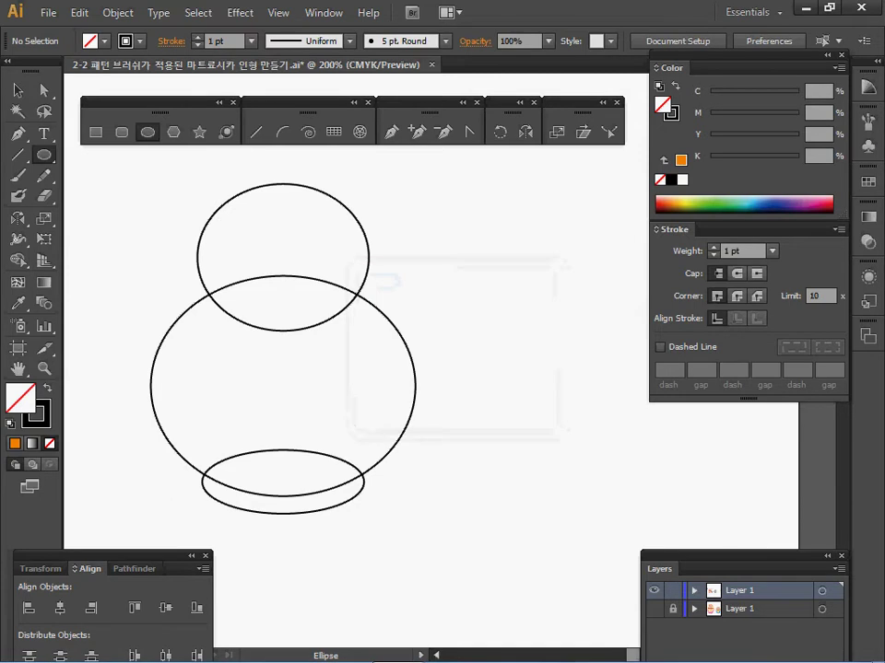
# Step: Select the three overlapping ellipses and unite them into a single doll outline
pyautogui.press('v')
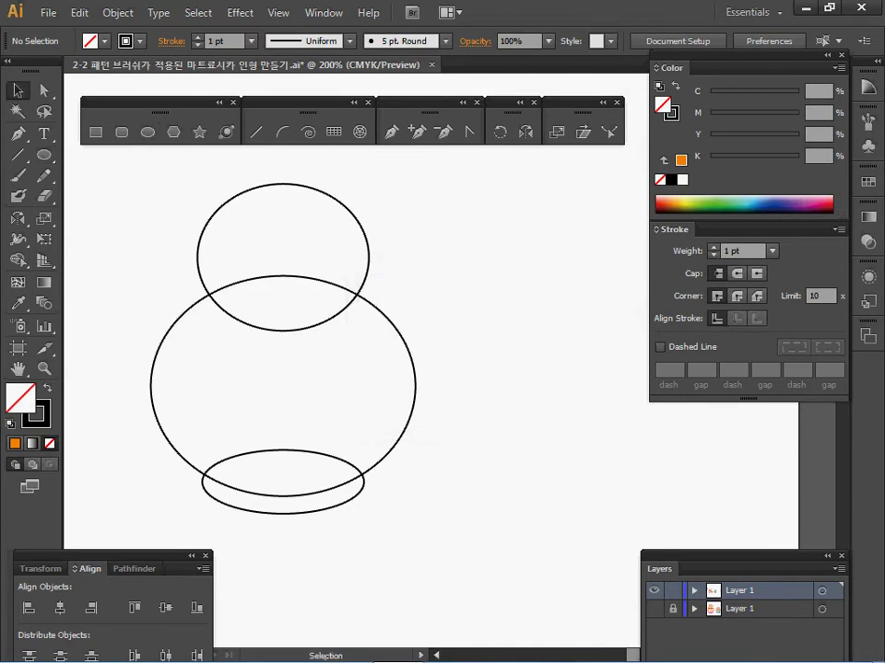
pyautogui.moveTo(183, 184); pyautogui.dragTo(309, 488)
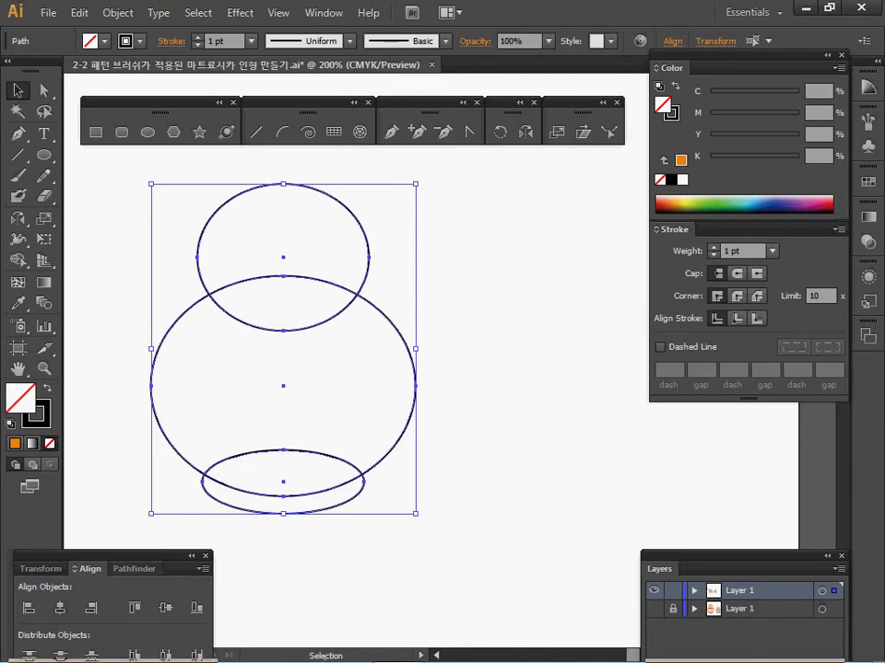
pyautogui.click(133, 570)
pyautogui.click(29, 607)
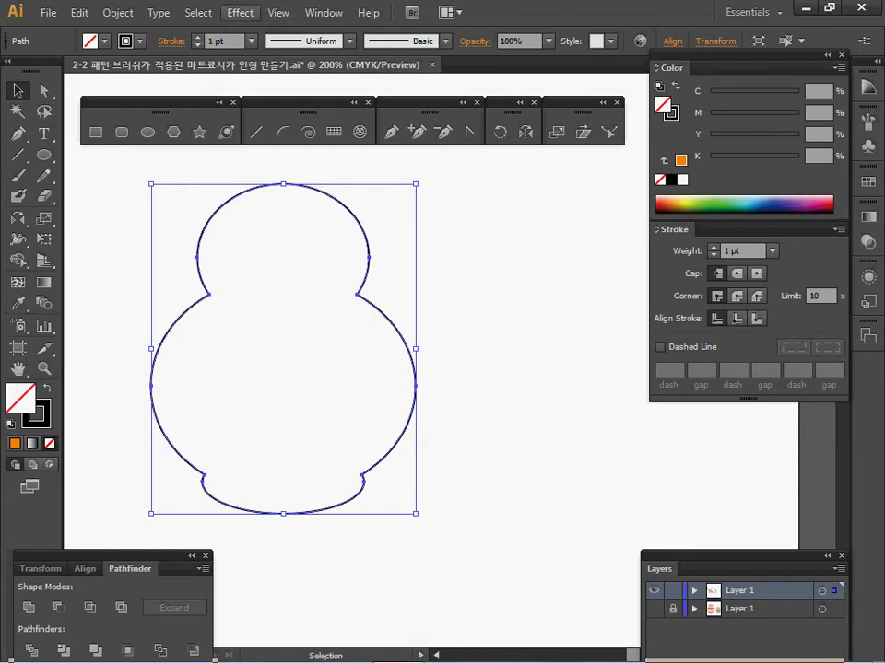
# Step: Apply the Round Corners effect with a 3 mm radius to the united doll outline
pyautogui.click(239, 12)
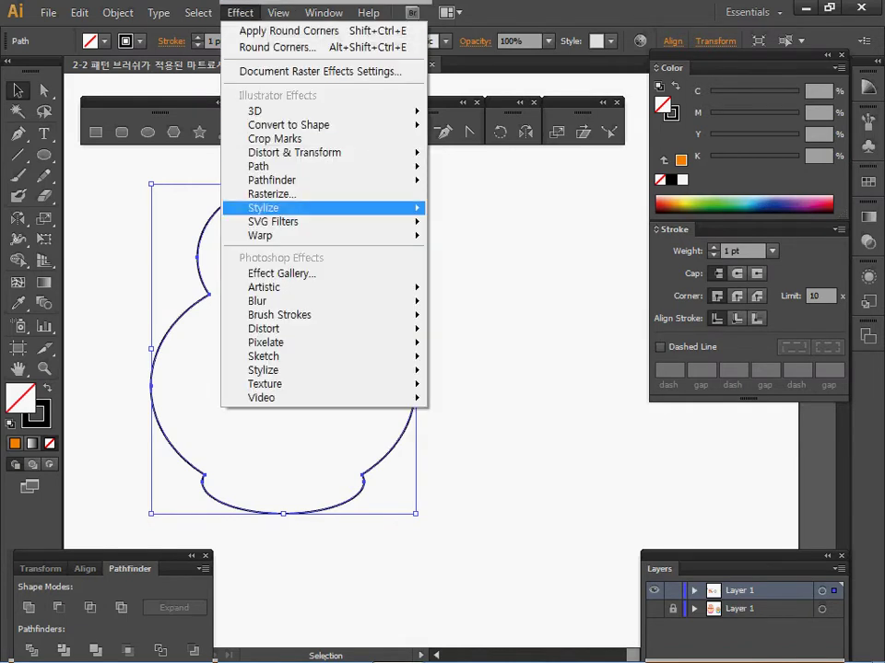
pyautogui.moveTo(323, 207)
pyautogui.click(490, 286)
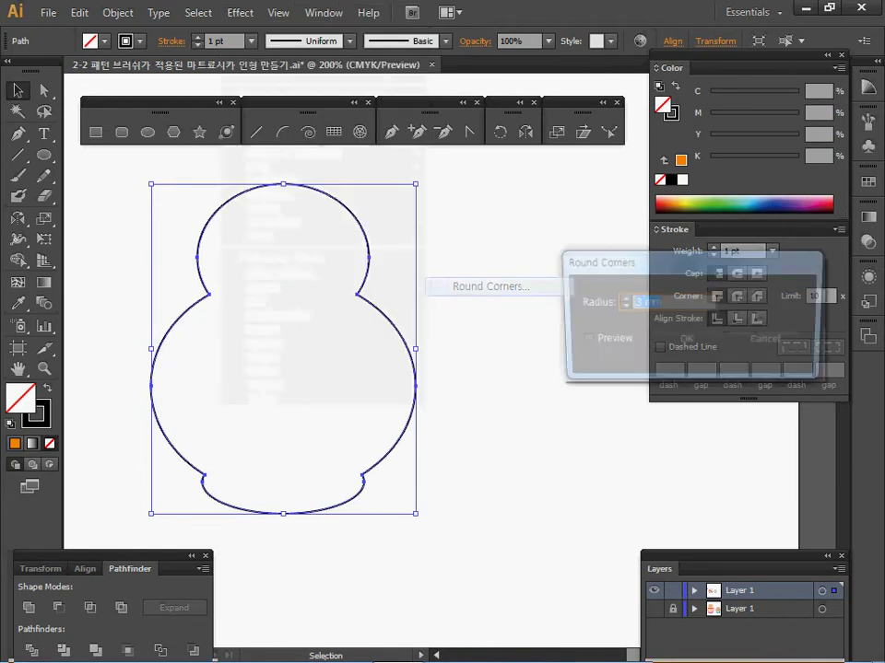
pyautogui.click(582, 341)
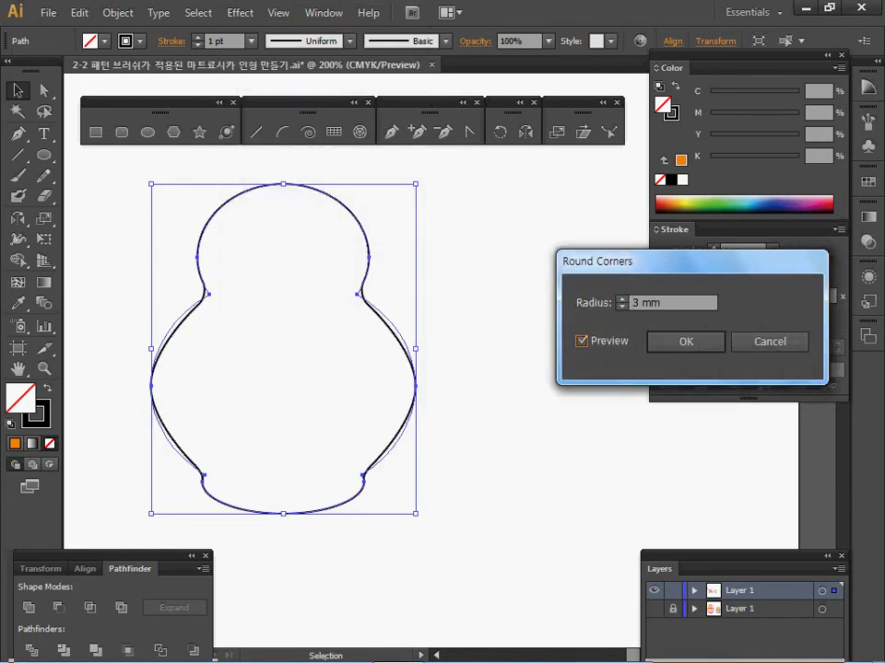
pyautogui.moveTo(645, 262); pyautogui.dragTo(569, 261)
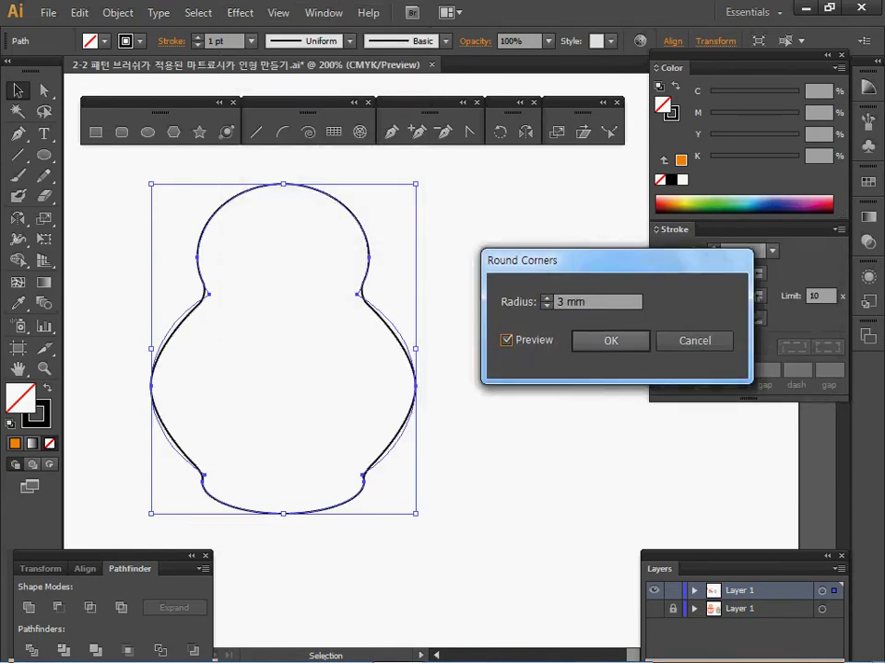
pyautogui.press('Return')
# Step: Expand the appearance of the rounded doll outline and deselect it
pyautogui.click(118, 13)
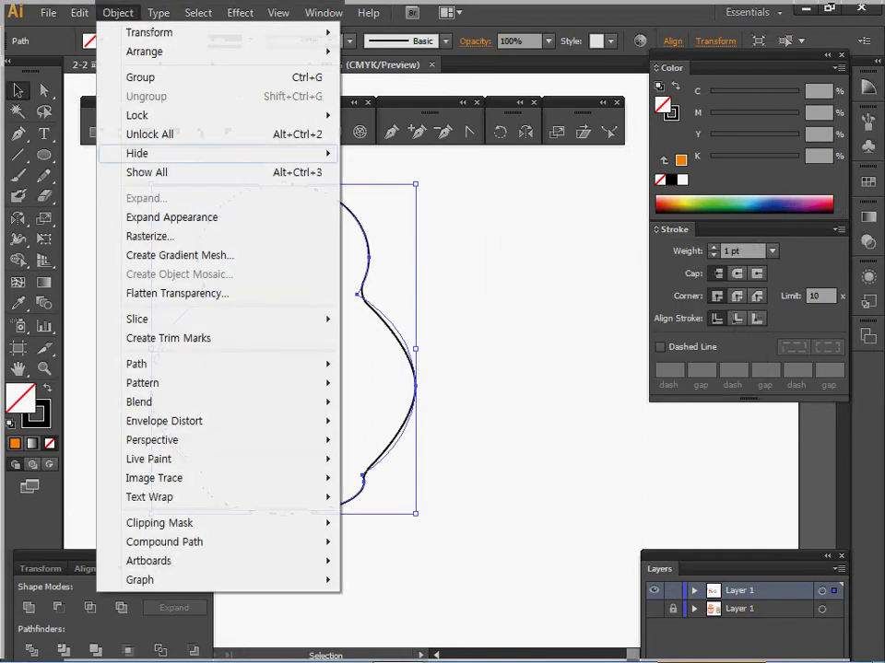
pyautogui.click(171, 218)
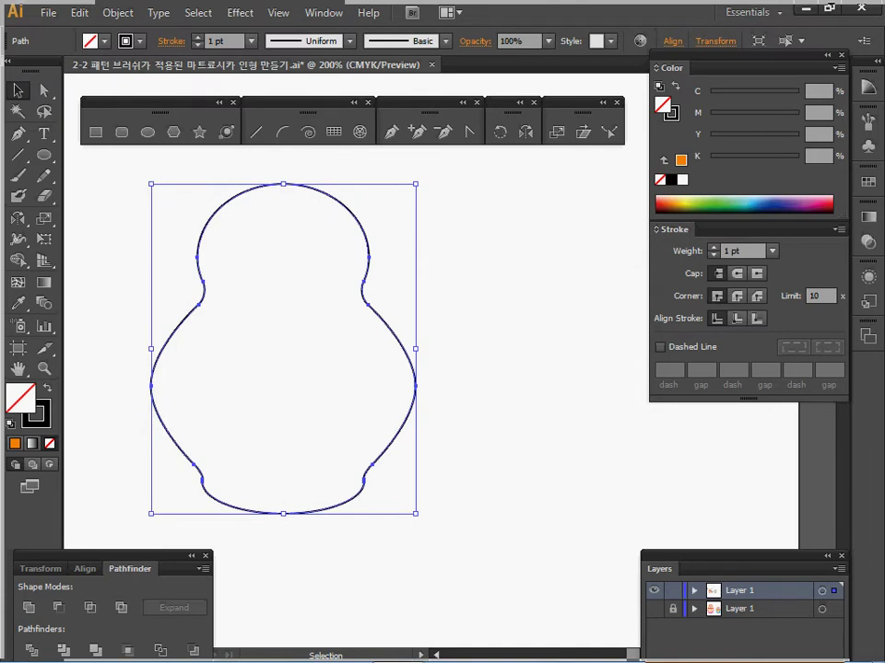
pyautogui.hotkey('ctrl', 'shift', 'a')
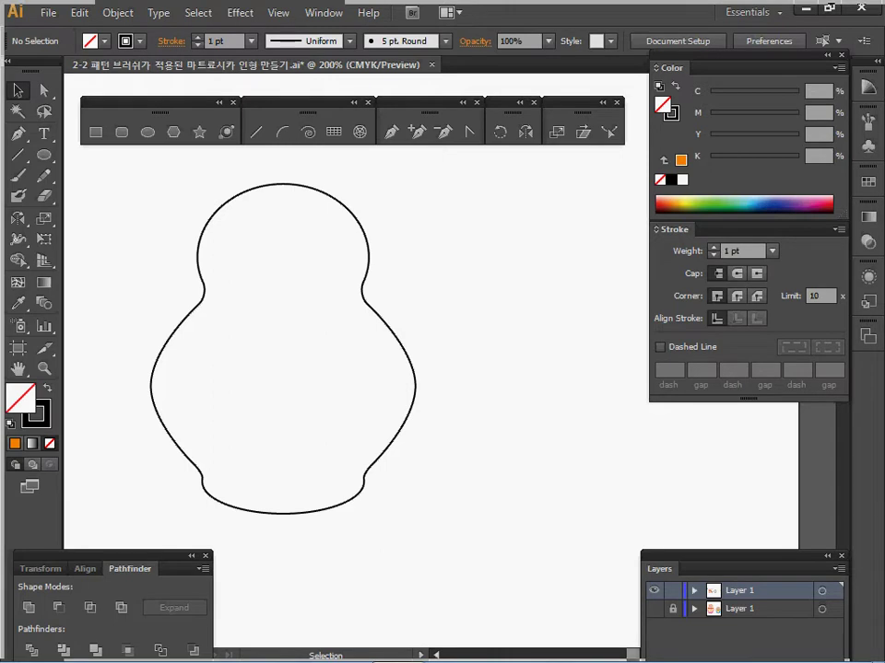
# Step: Show the reference doll layer again beneath the outline
pyautogui.click(653, 608)
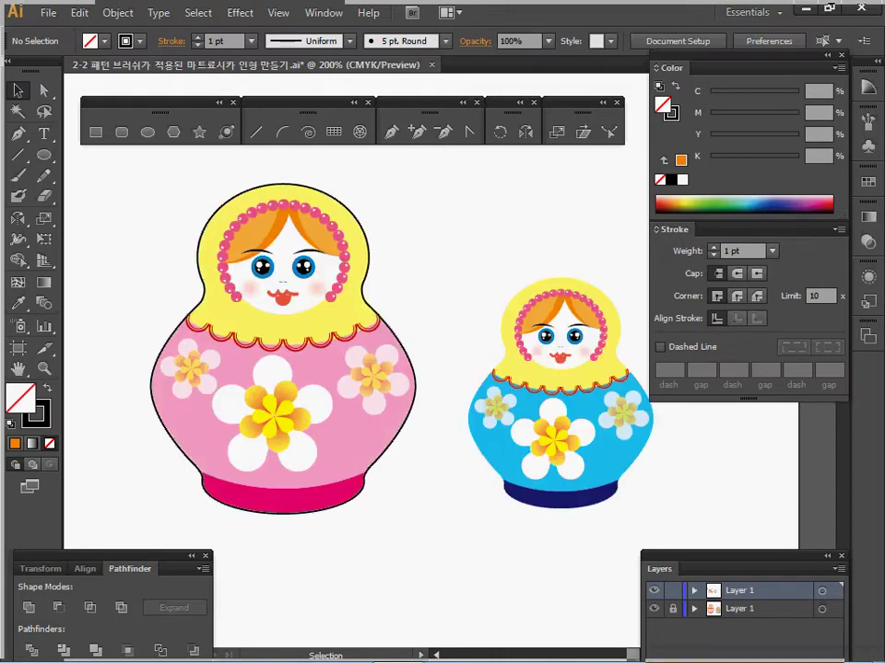
pyautogui.keyDown('ctrl'); pyautogui.click(416, 360); pyautogui.keyUp('ctrl')
pyautogui.moveTo(416, 360); pyautogui.dragTo(500, 389)
pyautogui.keyDown('ctrl'); pyautogui.keyDown('alt'); pyautogui.click(444, 348); pyautogui.keyUp('alt'); pyautogui.keyUp('ctrl')
pyautogui.moveTo(444, 348); pyautogui.dragTo(394, 354)
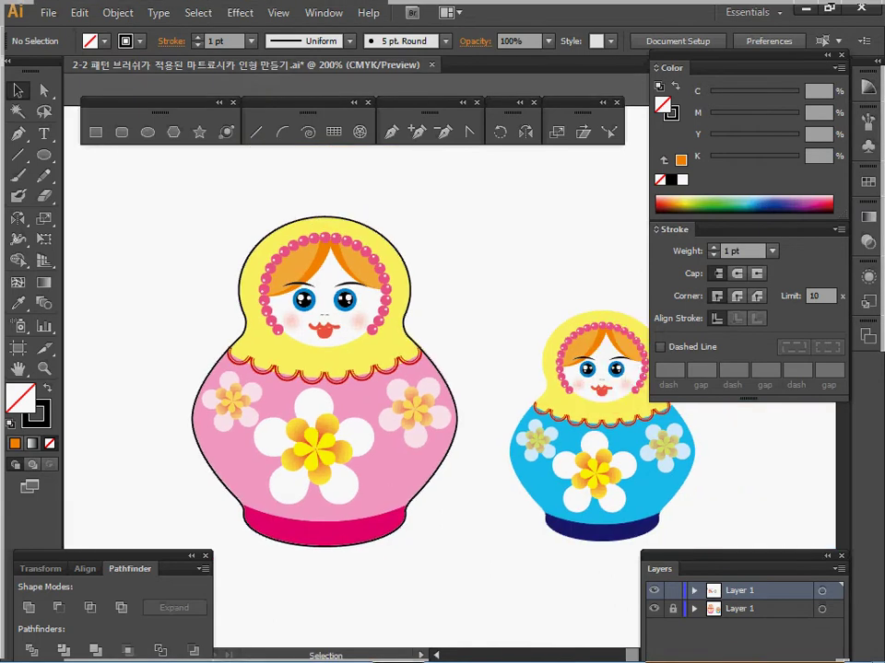
# Step: Draw a wide ellipse around the doll's head reaching down to the scarf hem, and delete its top anchor point
pyautogui.click(148, 132)
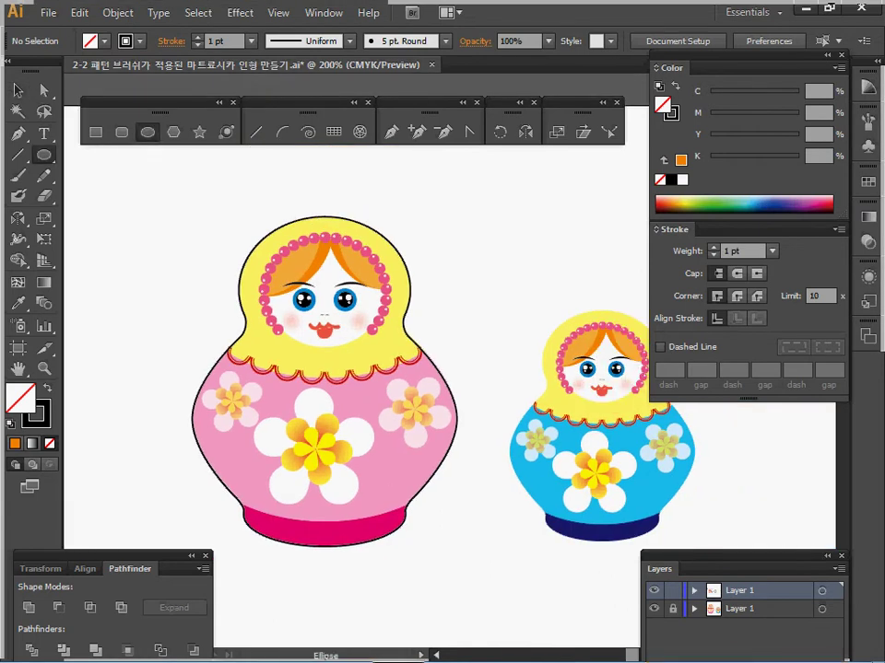
pyautogui.moveTo(173, 169); pyautogui.dragTo(485, 377)
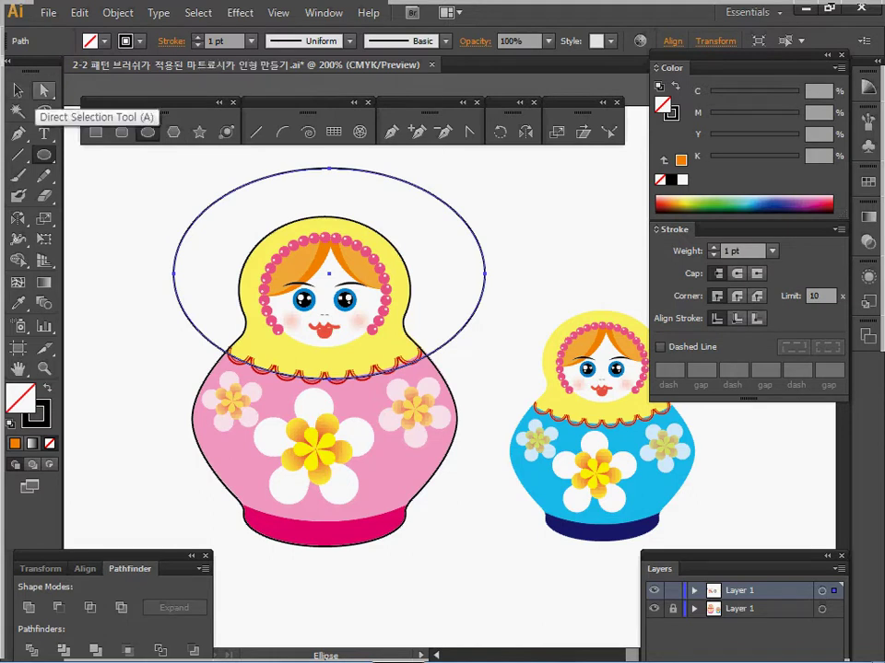
pyautogui.click(44, 91)
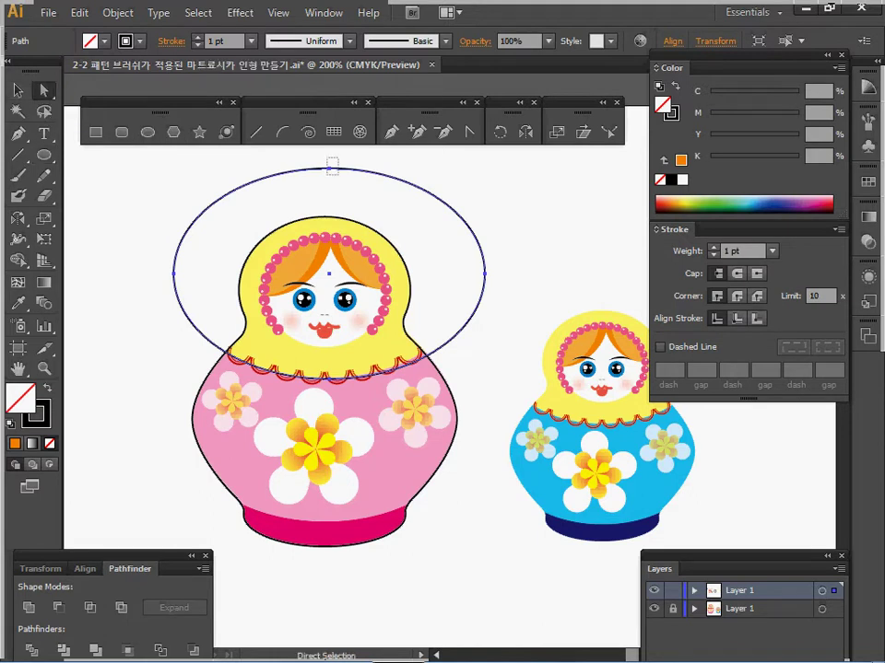
pyautogui.click(329, 169)
pyautogui.press('Delete')
pyautogui.press('v')
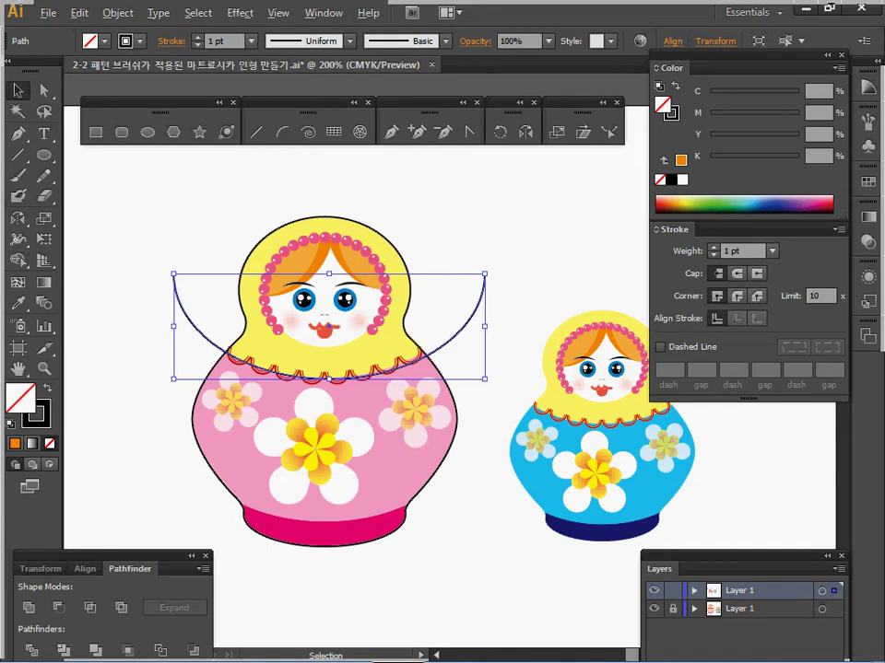
# Step: Duplicate the arc straight down to the edge of the doll's base, and align both arcs and the outline by horizontal centre
pyautogui.moveTo(329, 334); pyautogui.dragTo(329, 468)
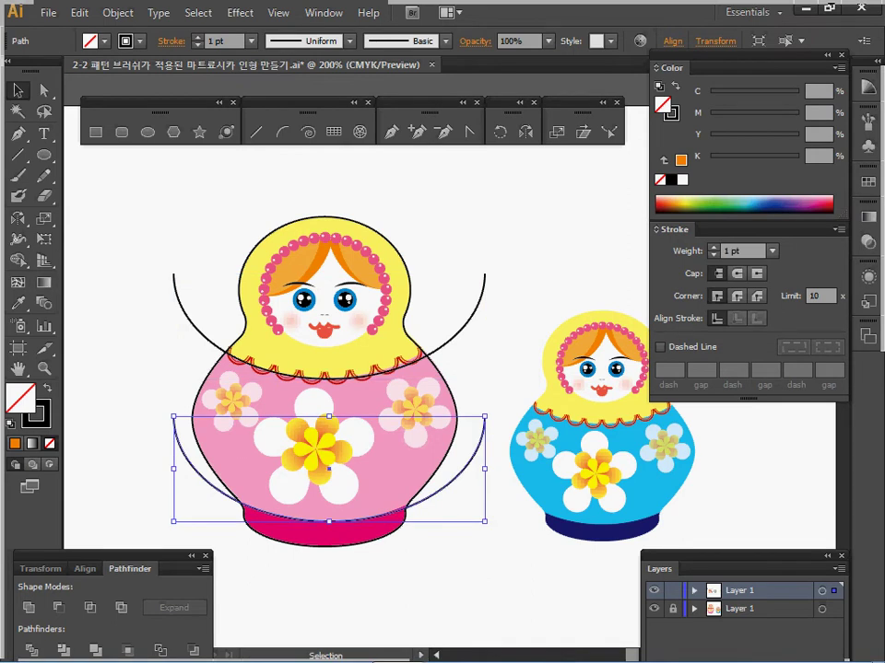
pyautogui.moveTo(178, 235); pyautogui.dragTo(247, 439)
pyautogui.click(89, 570)
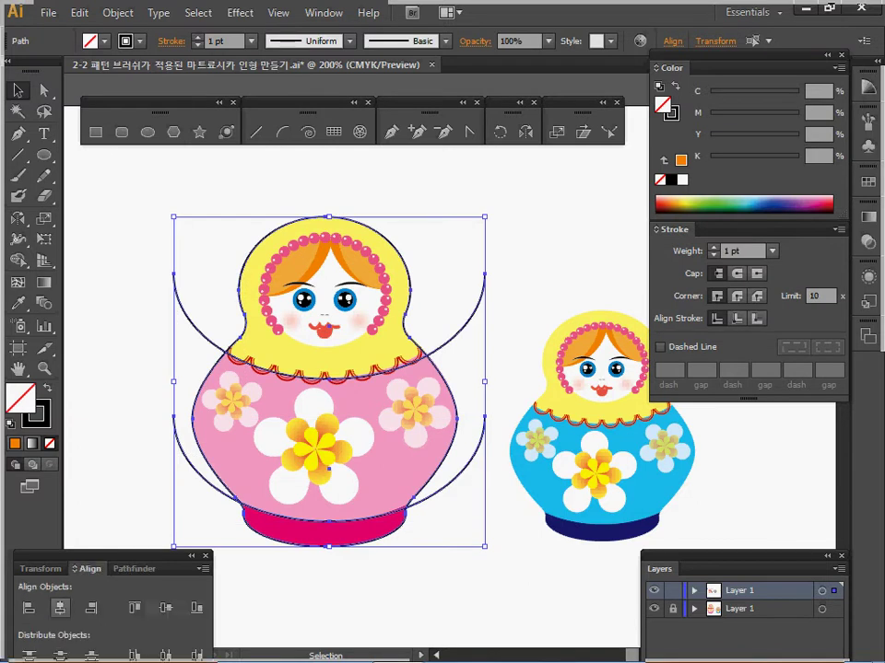
pyautogui.click(59, 608)
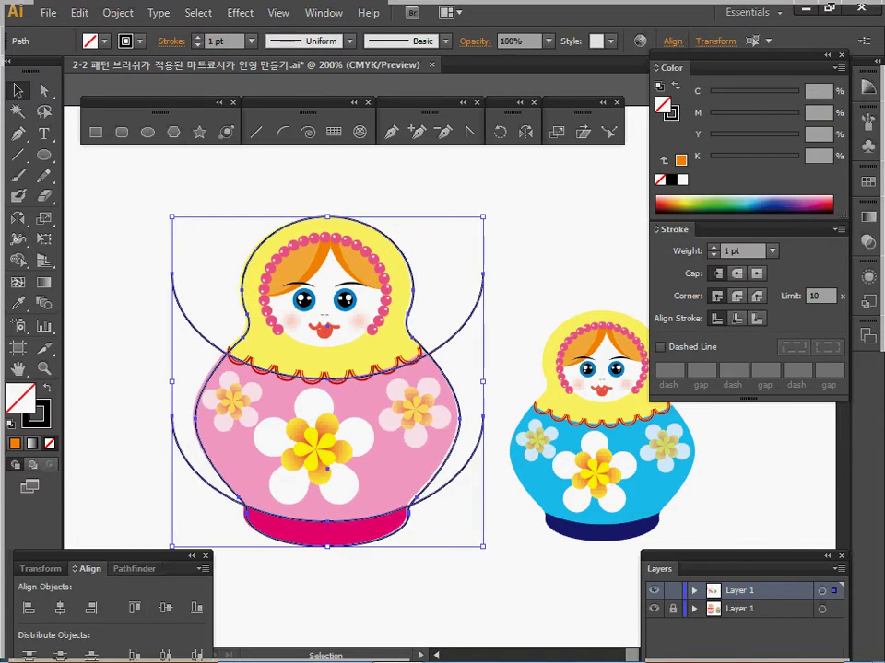
# Step: Divide the doll outline along the two arcs into head, body and base shapes with Pathfinder
pyautogui.click(134, 569)
pyautogui.click(32, 651)
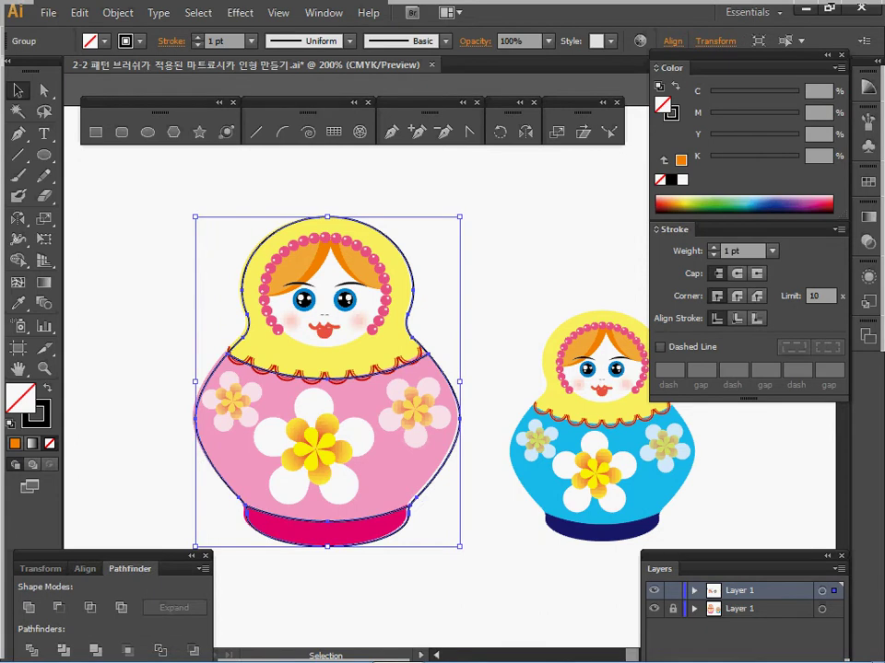
# Step: Isolate the divided group and fill the head section with the yellow sampled from the reference doll's scarf
pyautogui.doubleClick(243, 289)
pyautogui.click(243, 290)
pyautogui.press('i')
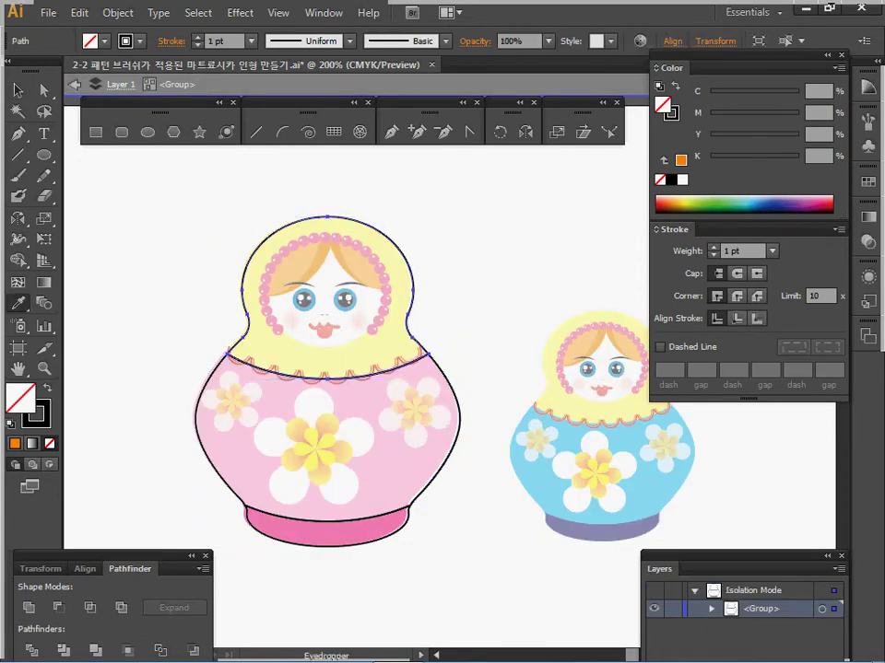
pyautogui.click(254, 296)
# Step: Fill the body with the reference doll's light pink and the base with its magenta, and leave isolation mode
pyautogui.keyDown('ctrl'); pyautogui.click(197, 438); pyautogui.keyUp('ctrl')
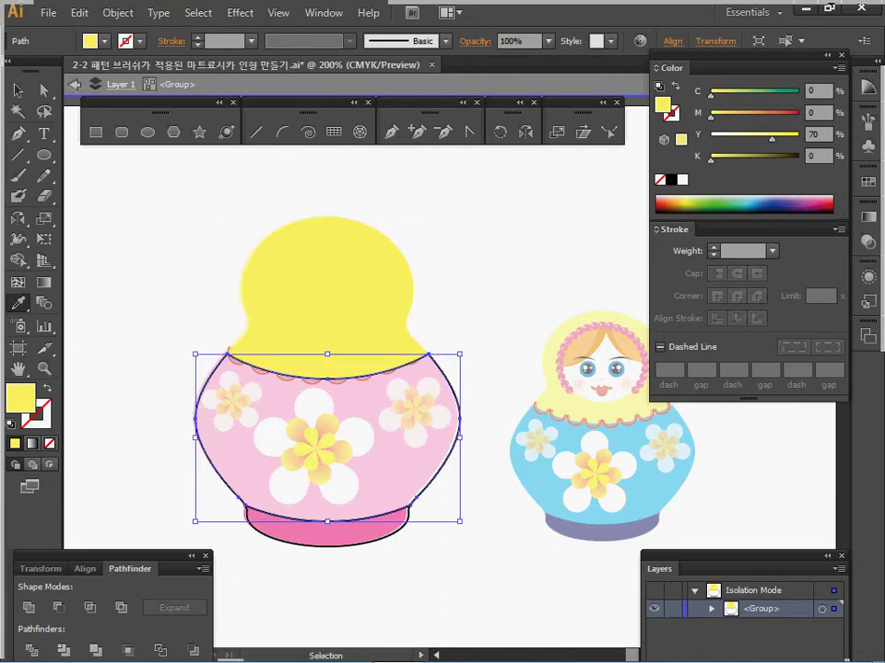
pyautogui.click(214, 452)
pyautogui.keyDown('ctrl'); pyautogui.click(249, 525); pyautogui.keyUp('ctrl')
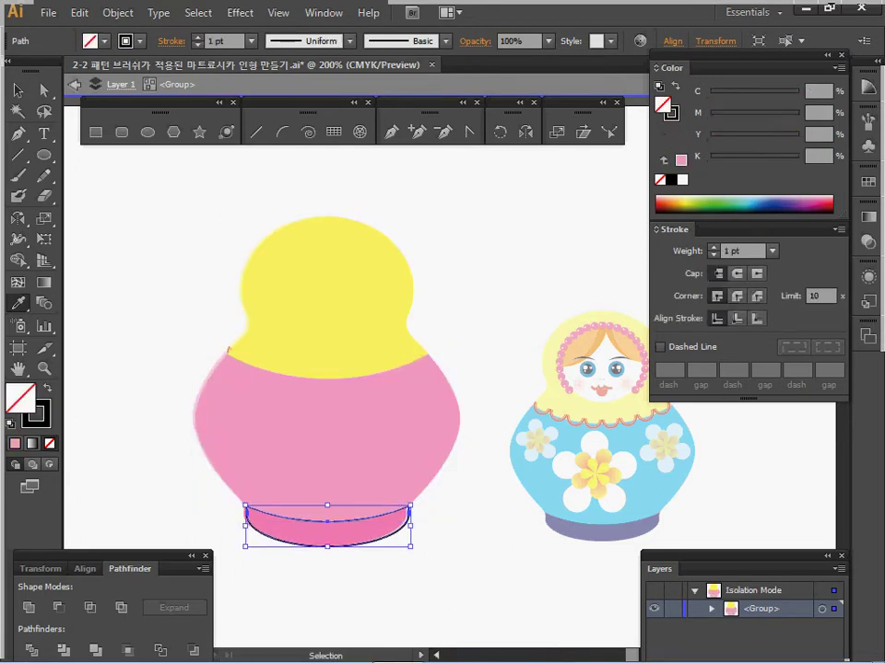
pyautogui.click(266, 529)
pyautogui.press('Escape')
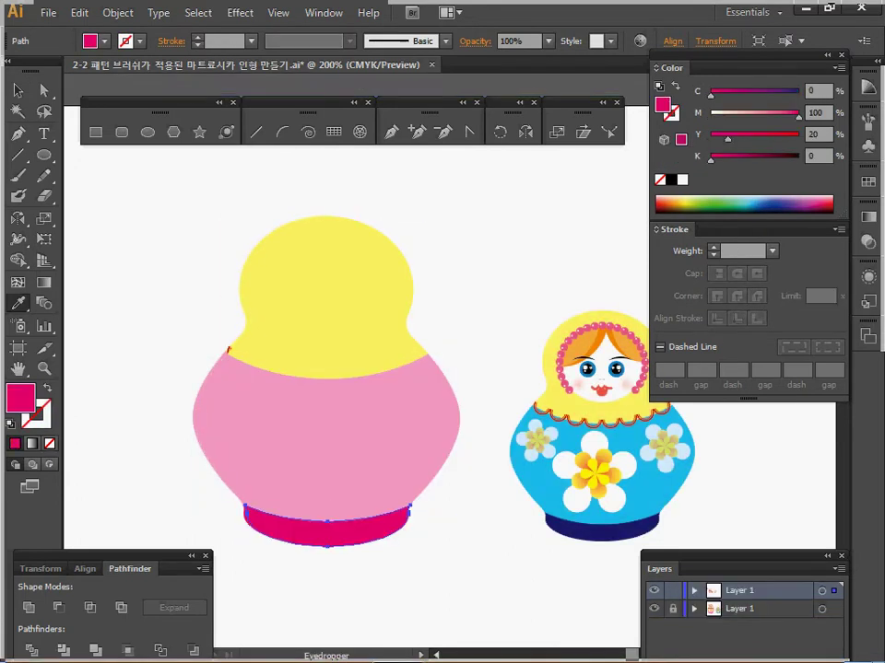
# Step: Hide the reference doll layer and save the document, leaving nothing selected
pyautogui.click(655, 609)
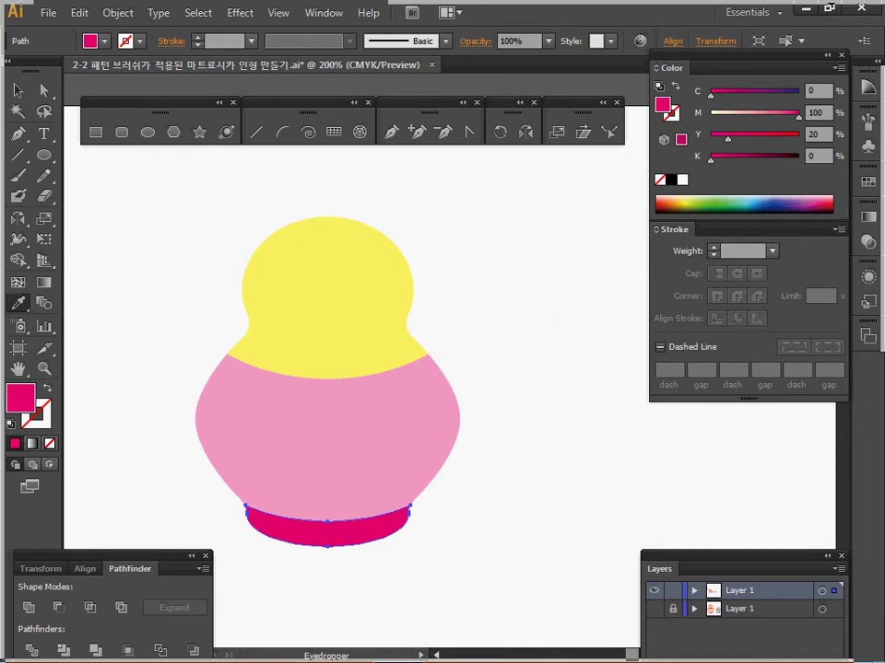
pyautogui.press('ctrl')
pyautogui.hotkey('ctrl', '+')
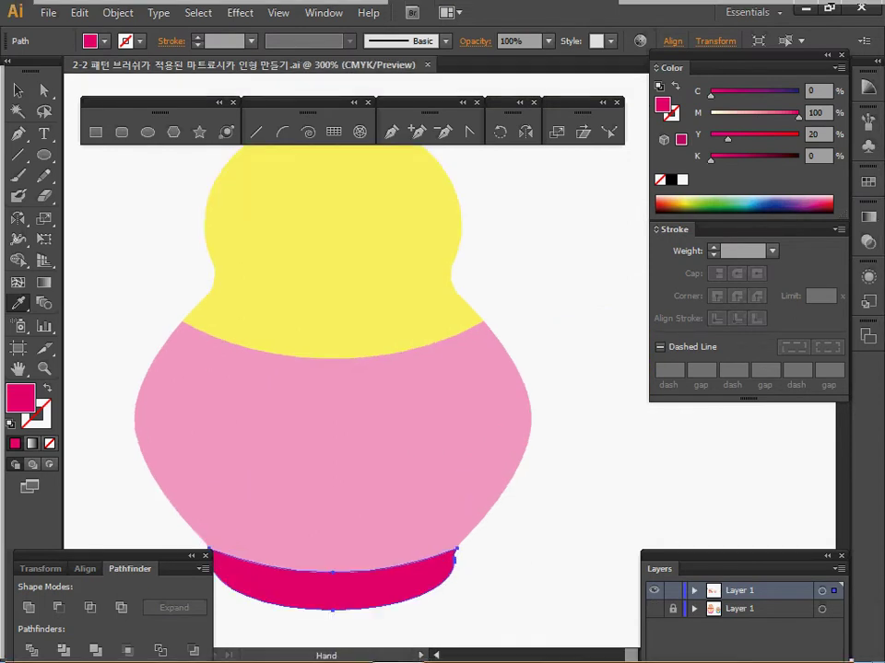
pyautogui.hotkey('ctrl', 'shift', 'a')
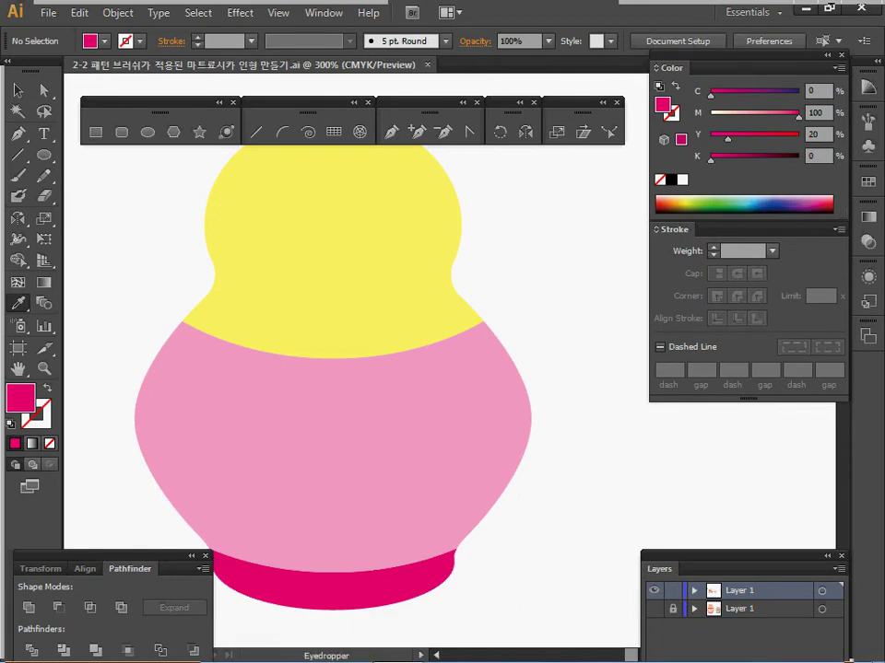
# Step: Examine the reference doll's face, hair, scarf and flowers, comparing it with the drawn doll on the artboard
pyautogui.moveTo(332, 368); pyautogui.dragTo(392, 418)
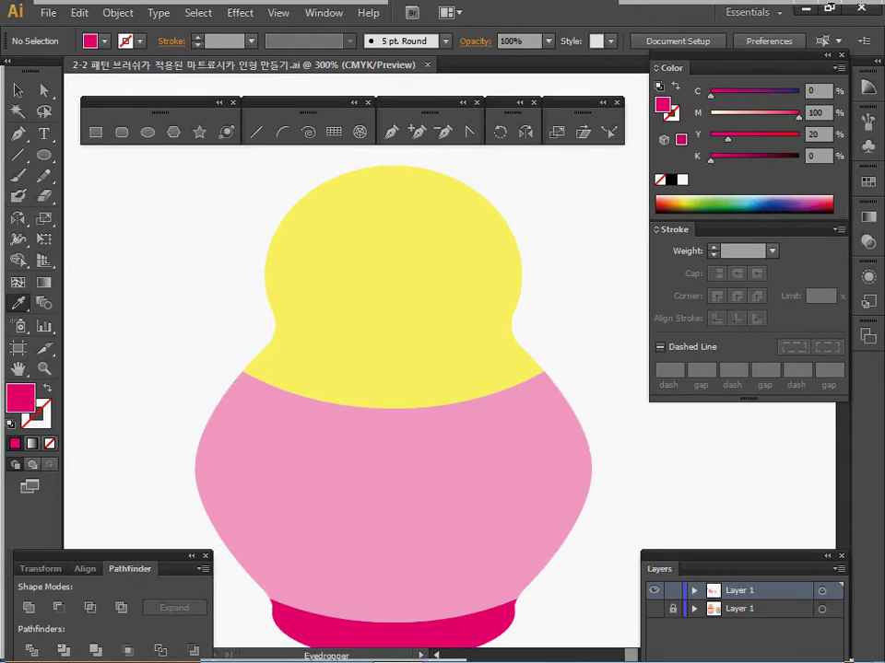
pyautogui.keyDown('ctrl'); pyautogui.keyDown('alt'); pyautogui.click(223, 377); pyautogui.keyUp('alt'); pyautogui.keyUp('ctrl')
pyautogui.keyDown('ctrl'); pyautogui.keyDown('alt'); pyautogui.click(241, 380); pyautogui.keyUp('alt'); pyautogui.keyUp('ctrl')
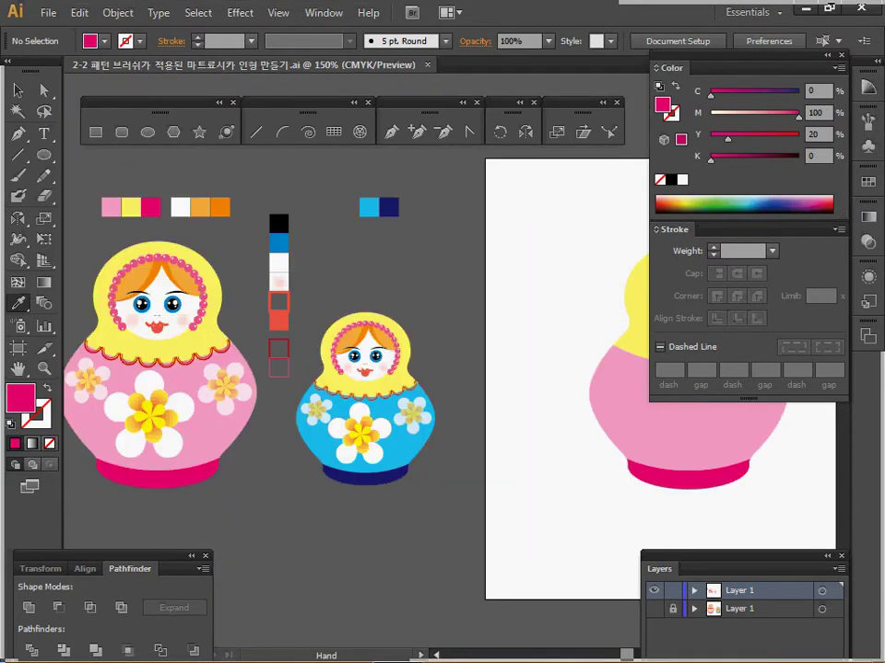
pyautogui.keyDown('ctrl'); pyautogui.click(150, 324); pyautogui.keyUp('ctrl')
pyautogui.keyDown('ctrl'); pyautogui.click(449, 369); pyautogui.keyUp('ctrl')
pyautogui.moveTo(449, 368); pyautogui.dragTo(416, 349)
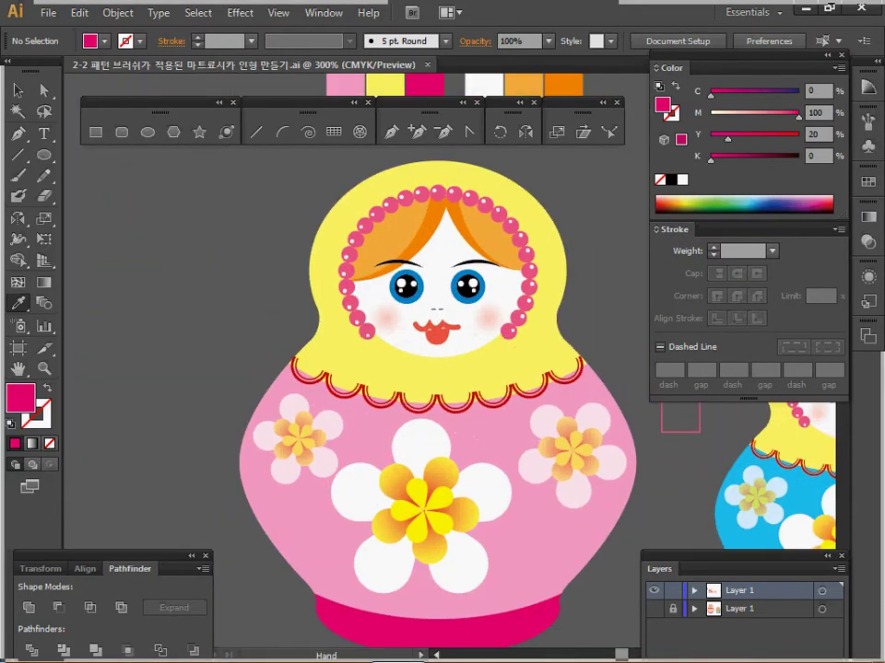
pyautogui.press('l')
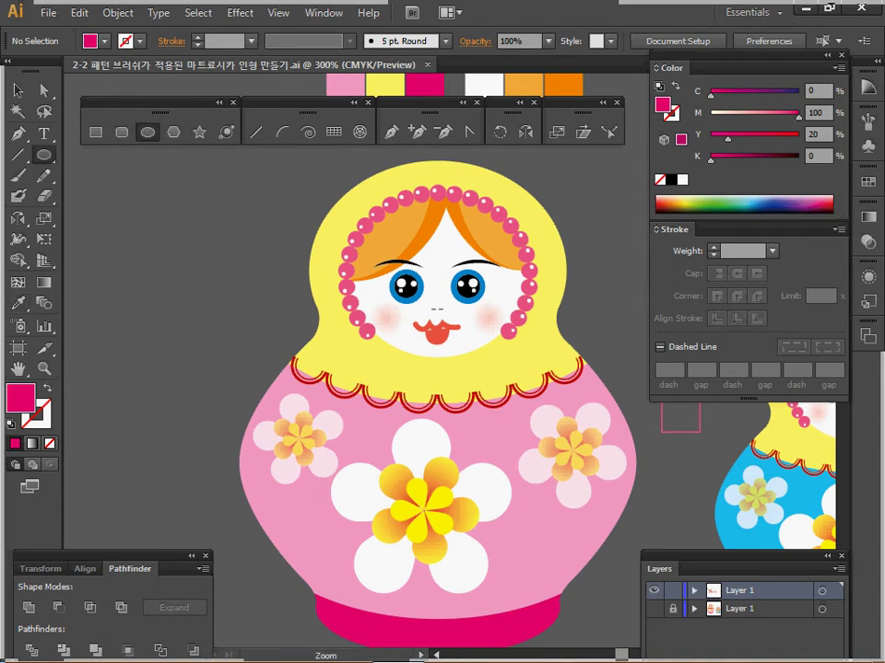
pyautogui.keyDown('ctrl'); pyautogui.keyDown('alt'); pyautogui.click(491, 304); pyautogui.keyUp('alt'); pyautogui.keyUp('ctrl')
pyautogui.keyDown('ctrl'); pyautogui.keyDown('alt'); pyautogui.click(491, 304); pyautogui.keyUp('alt'); pyautogui.keyUp('ctrl')
pyautogui.moveTo(491, 304); pyautogui.dragTo(199, 239)
pyautogui.hotkey('ctrl', 'space')
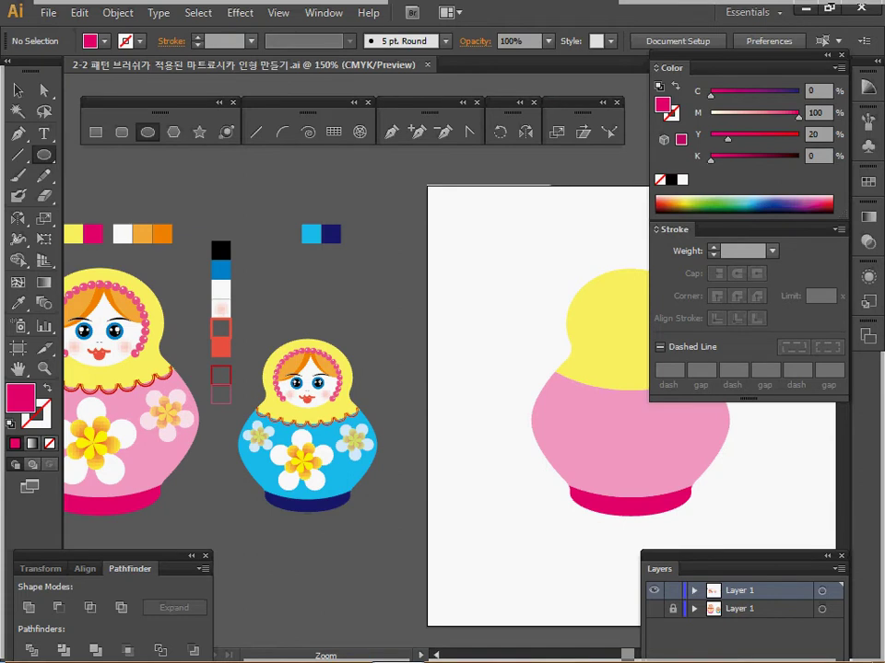
pyautogui.press('space')
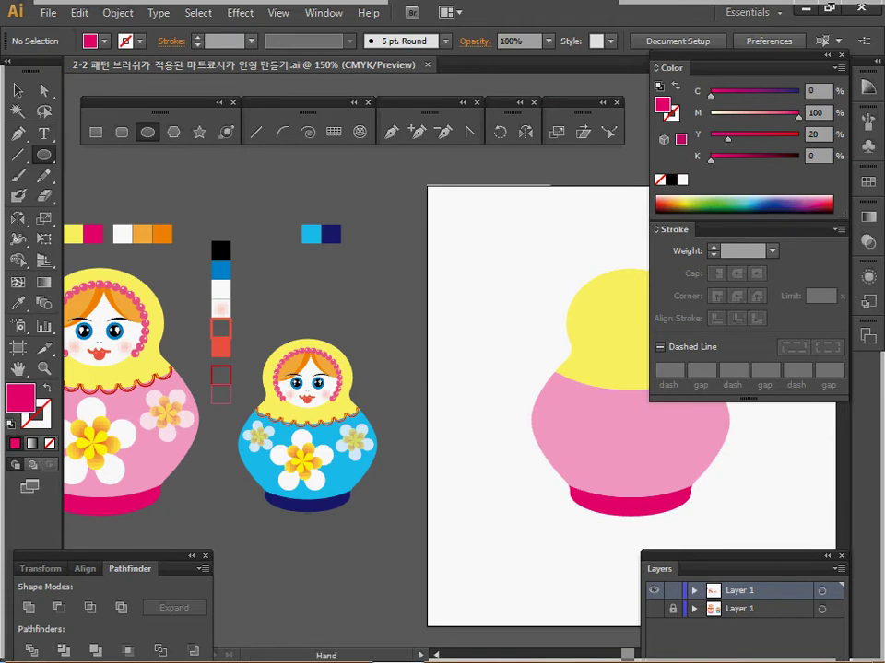
pyautogui.moveTo(369, 369); pyautogui.dragTo(470, 361)
# Step: Unlock all the reference artwork, then cut the large pink doll and paste it on the artboard beside the drawn doll
pyautogui.press('v')
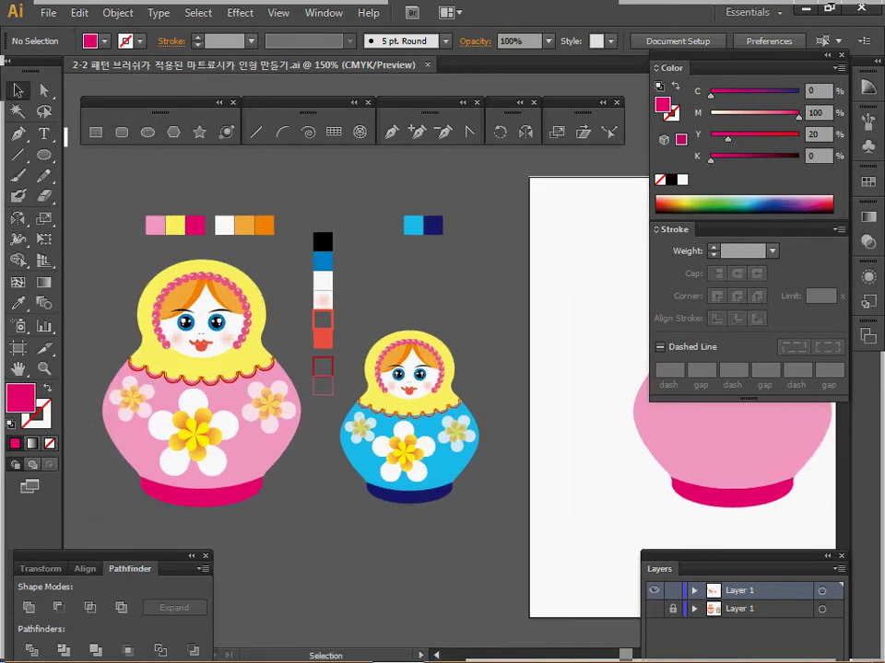
pyautogui.moveTo(126, 274); pyautogui.dragTo(284, 471)
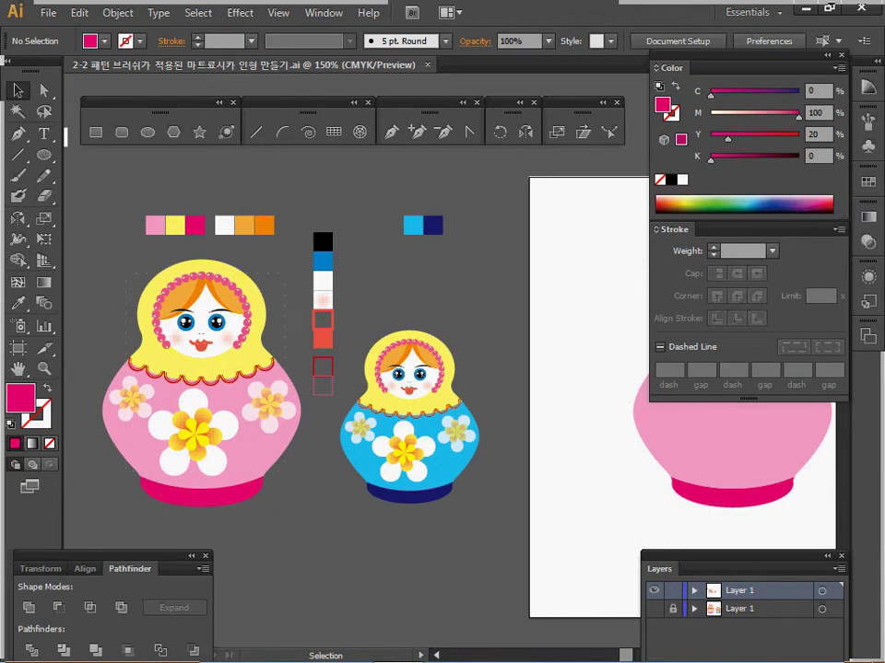
pyautogui.hotkey('ctrl', 'alt', '2')
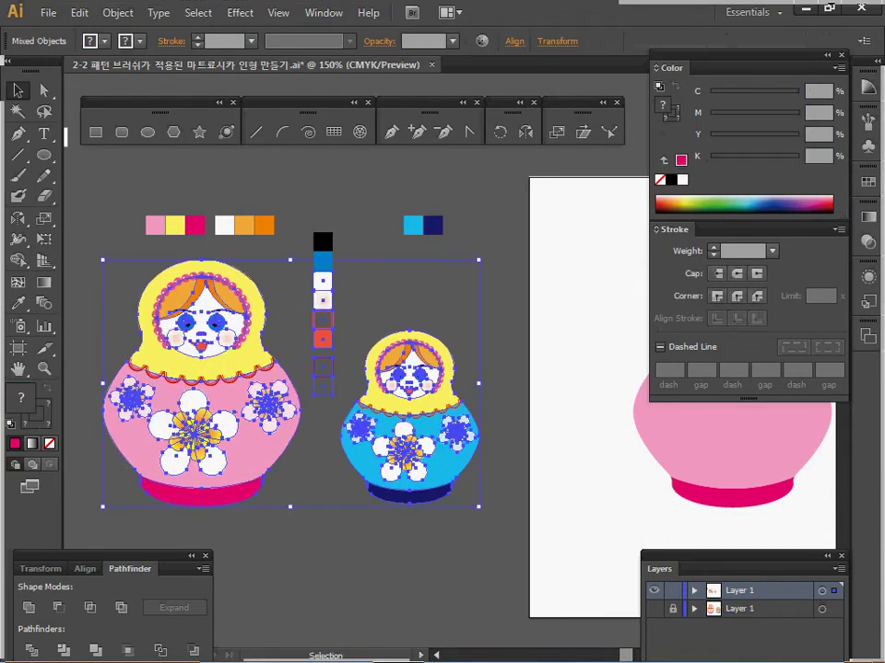
pyautogui.moveTo(112, 265); pyautogui.dragTo(287, 532)
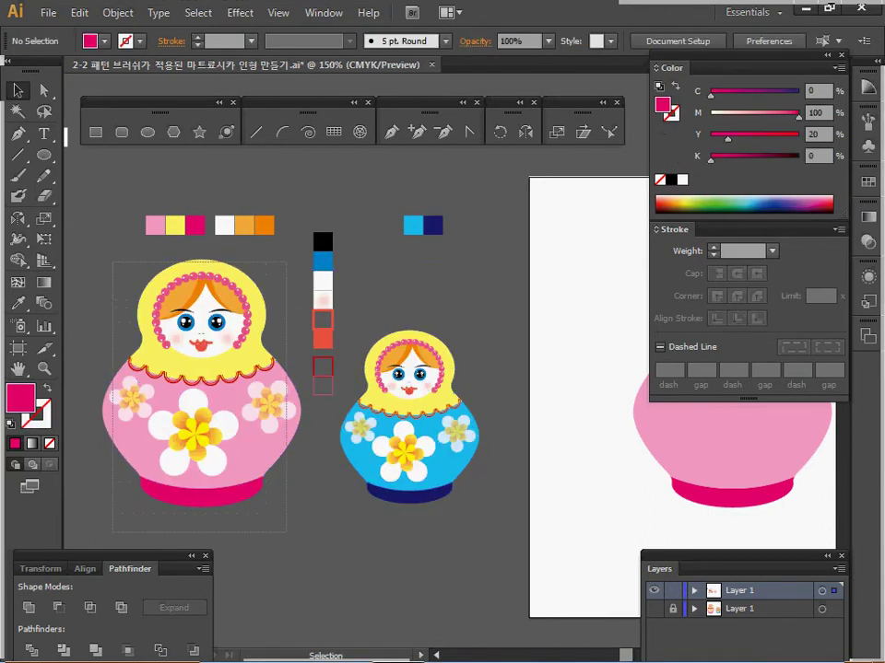
pyautogui.hotkey('ctrl', 'x')
pyautogui.moveTo(626, 368); pyautogui.dragTo(55, 336)
pyautogui.hotkey('ctrl', 'v')
pyautogui.moveTo(449, 369); pyautogui.dragTo(424, 368)
pyautogui.keyDown('ctrl'); pyautogui.click(380, 359); pyautogui.keyUp('ctrl')
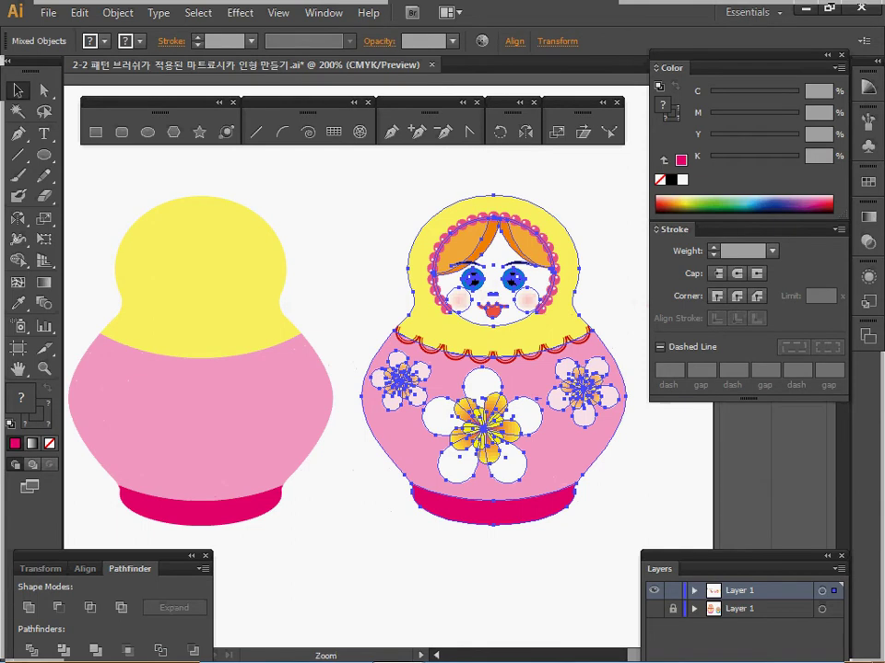
pyautogui.hotkey('ctrl', 'shift', 'a')
# Step: Create a white, unstroked 24 x 22 mm ellipse centred on the yellow head as the face
pyautogui.press('l')
pyautogui.press('alt')
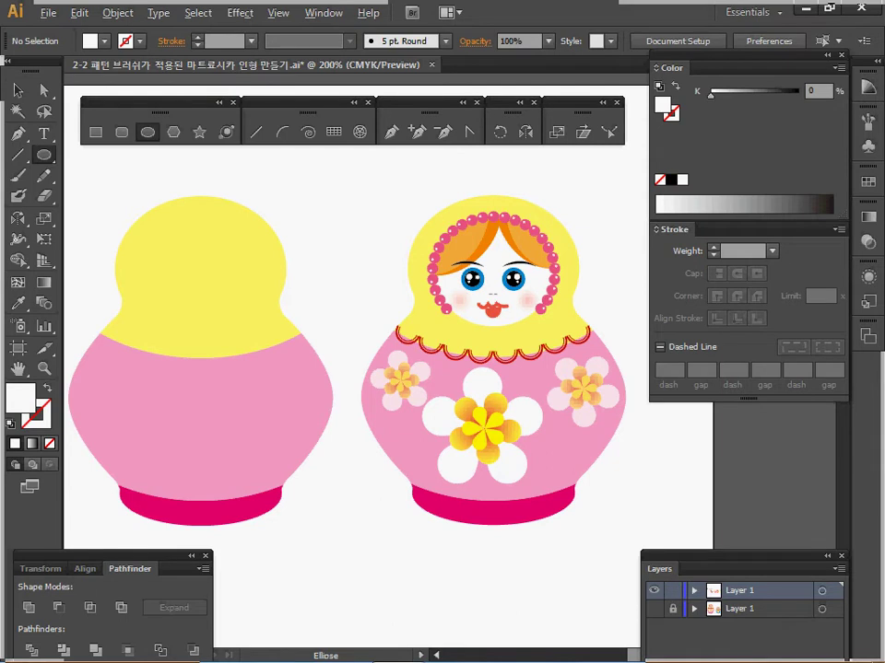
pyautogui.keyDown('alt'); pyautogui.click(201, 271); pyautogui.keyUp('alt')
pyautogui.write('24')
pyautogui.press('Tab')
pyautogui.write('22')
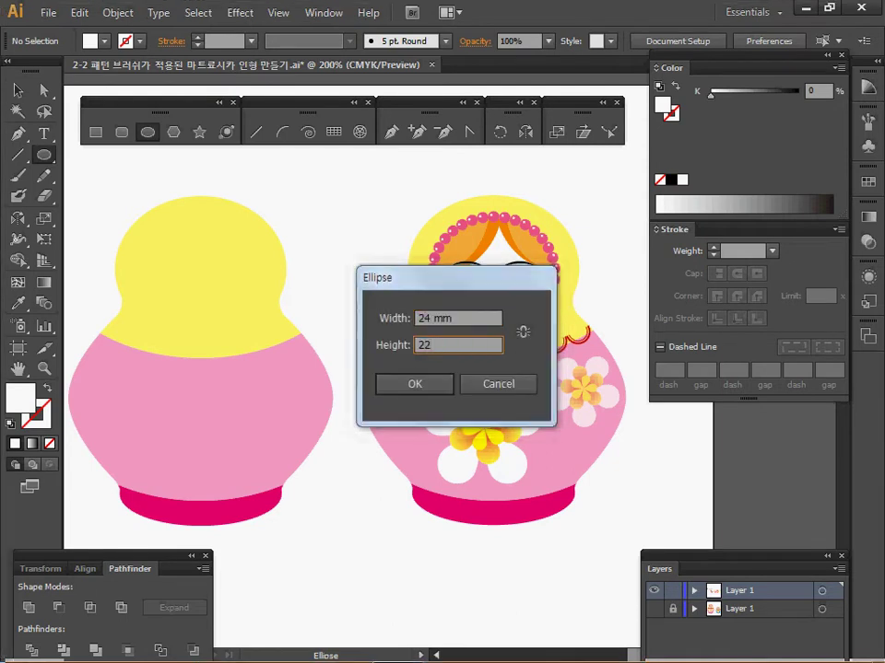
pyautogui.press('Return')
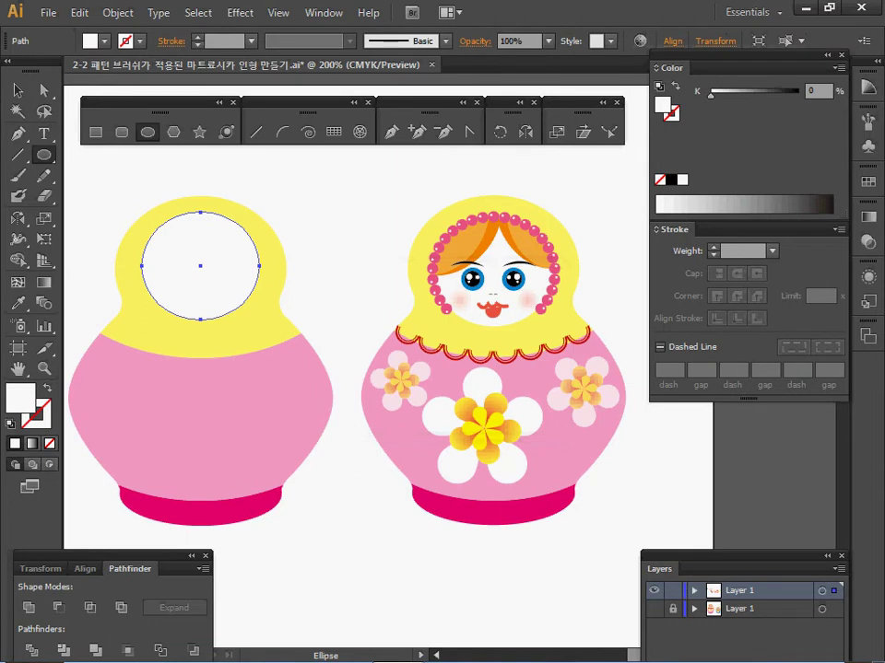
# Step: Align the face ellipse and the doll's body shapes on their horizontal centres, clear the selection and save the document
pyautogui.press('space')
pyautogui.moveTo(201, 271); pyautogui.dragTo(223, 285)
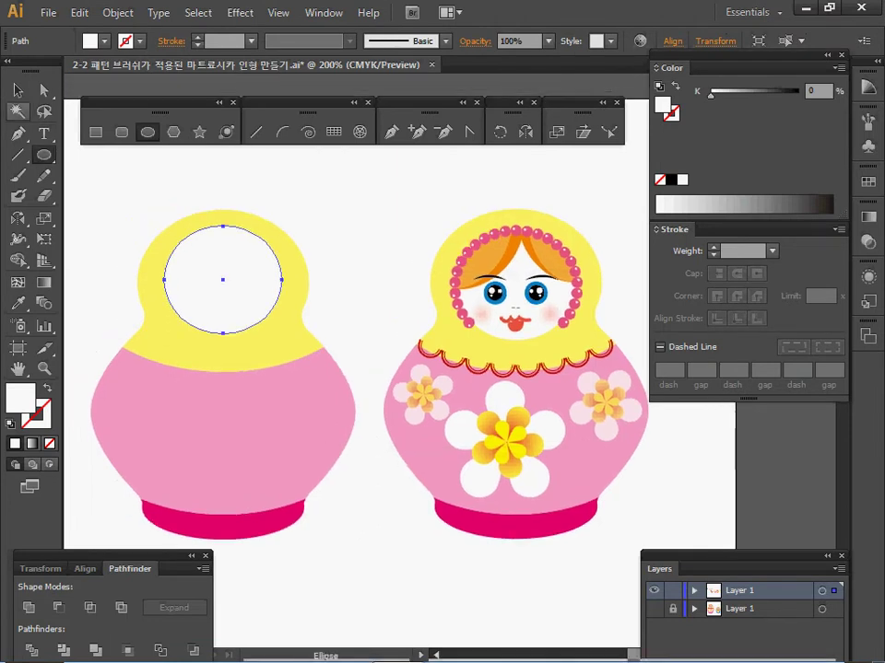
pyautogui.click(18, 90)
pyautogui.moveTo(170, 199); pyautogui.dragTo(253, 594)
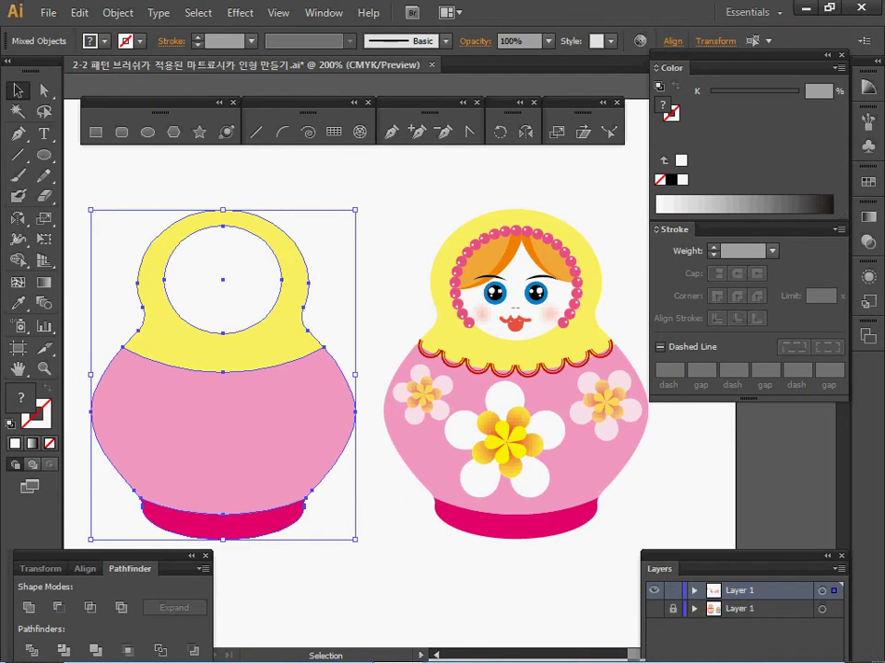
pyautogui.click(85, 570)
pyautogui.click(59, 609)
pyautogui.click(277, 590)
pyautogui.press('a')
pyautogui.press('v')
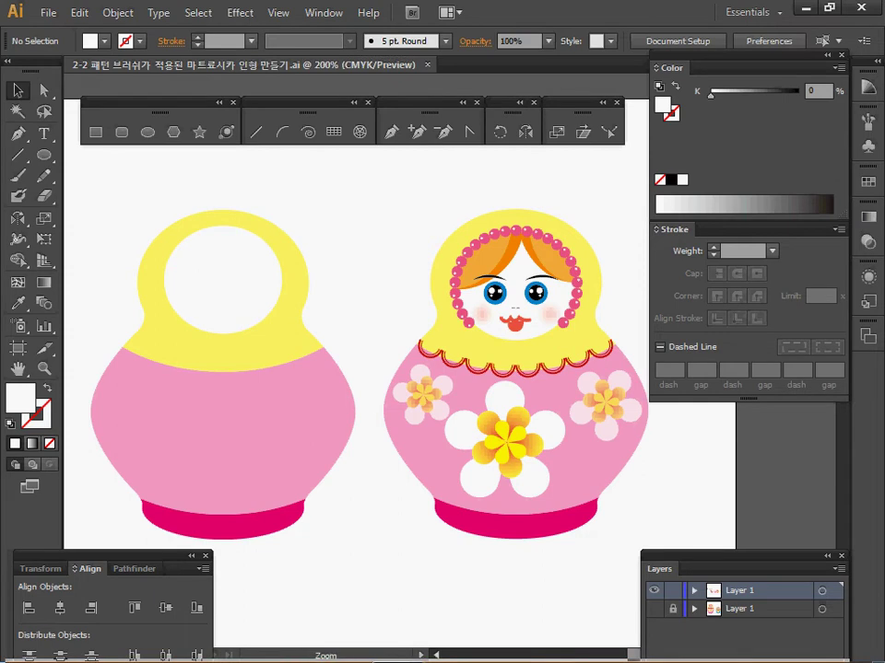
# Step: Show the hidden pair of overlapping hair ellipses over the left side of the head and leave them unselected
pyautogui.press('a')
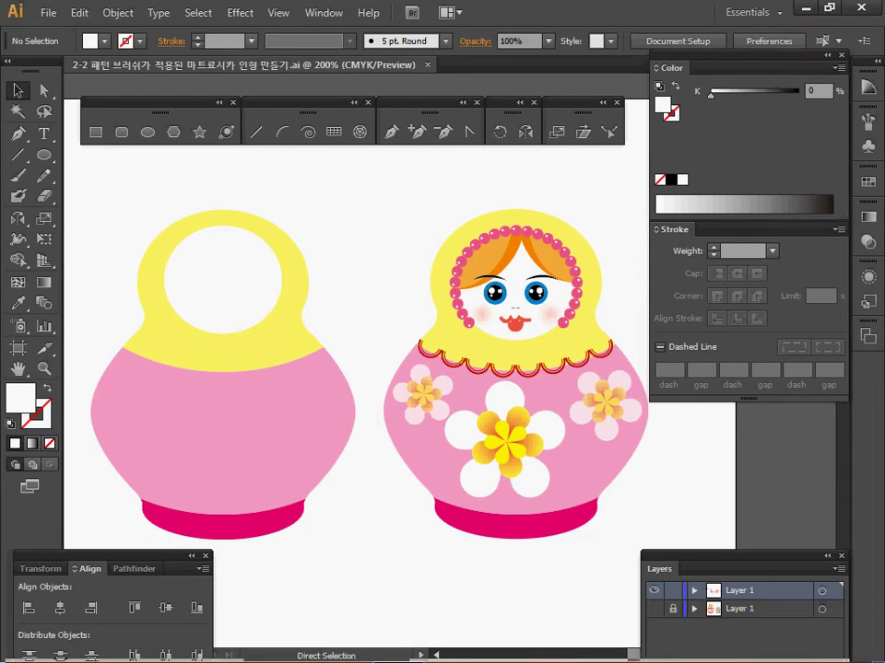
pyautogui.press('space')
pyautogui.moveTo(368, 322); pyautogui.dragTo(395, 333)
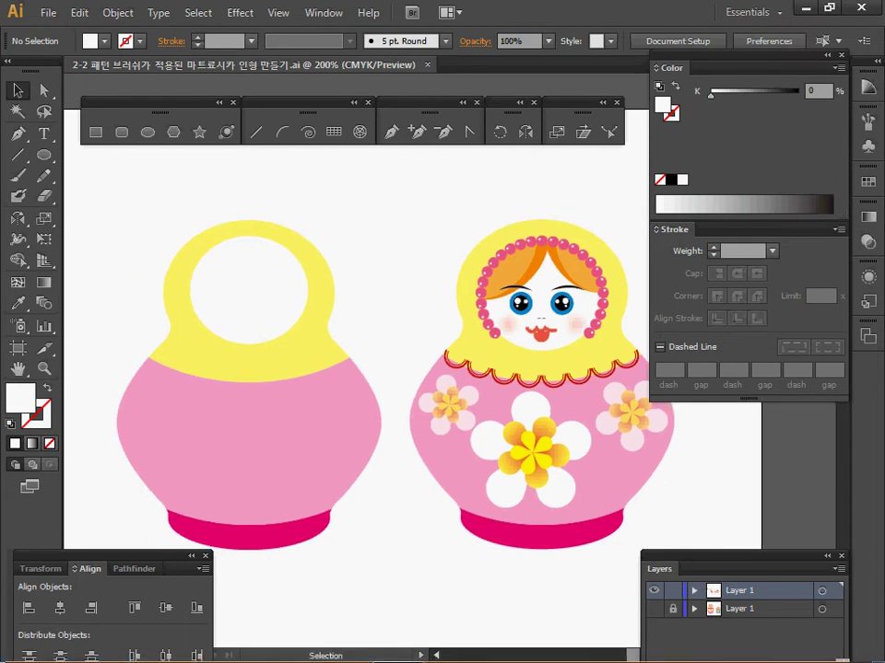
pyautogui.press('a')
pyautogui.press('alt')
pyautogui.hotkey('ctrl', 'alt', '3')
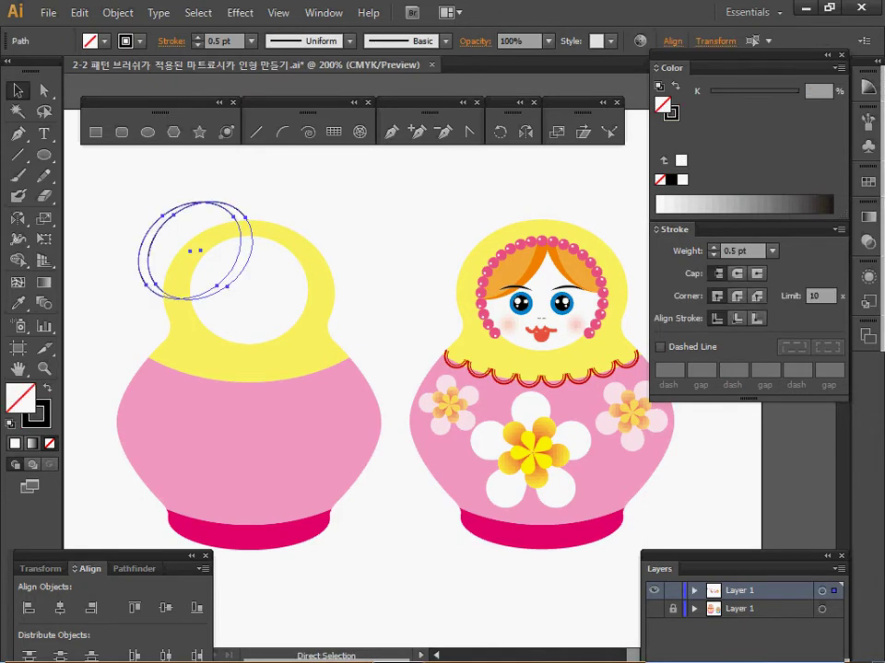
pyautogui.hotkey('ctrl', 'space')
pyautogui.press('space')
pyautogui.moveTo(364, 321); pyautogui.dragTo(331, 312)
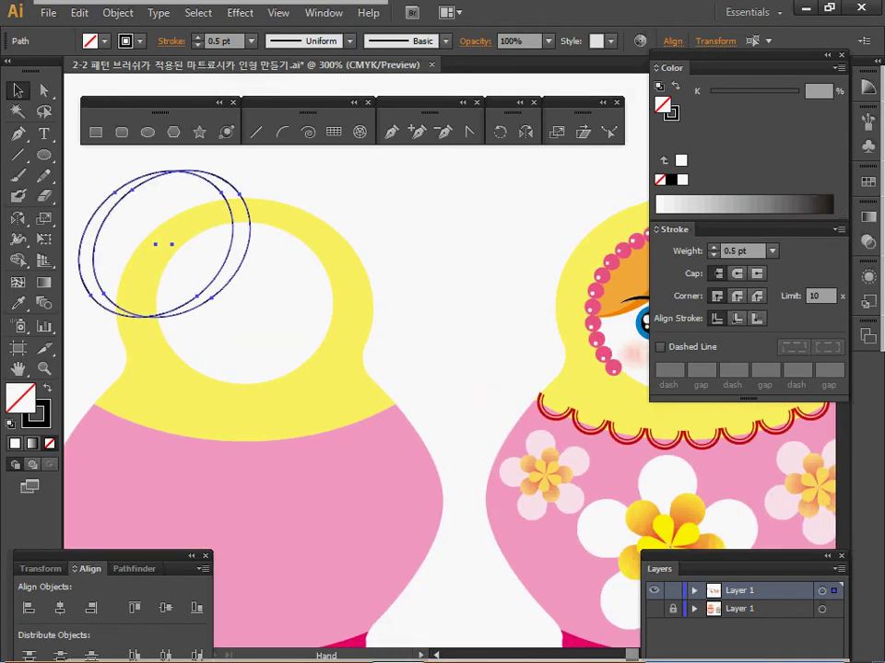
pyautogui.hotkey('ctrl', 'shift', 'a')
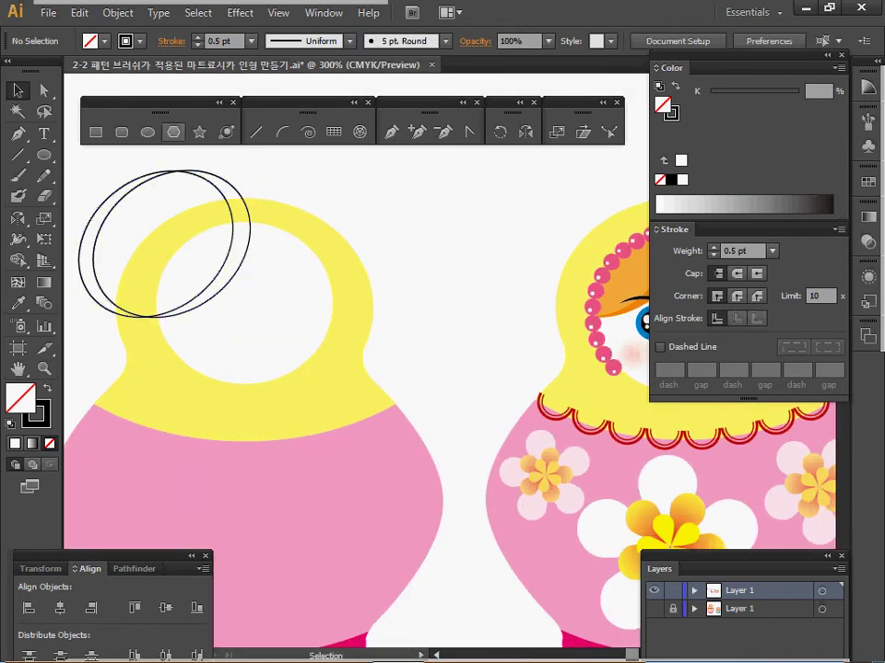
# Step: Try out a tilted pair of overlapping outline ellipses over the right side of the head and delete them
pyautogui.press('l')
pyautogui.moveTo(290, 167); pyautogui.dragTo(425, 323)
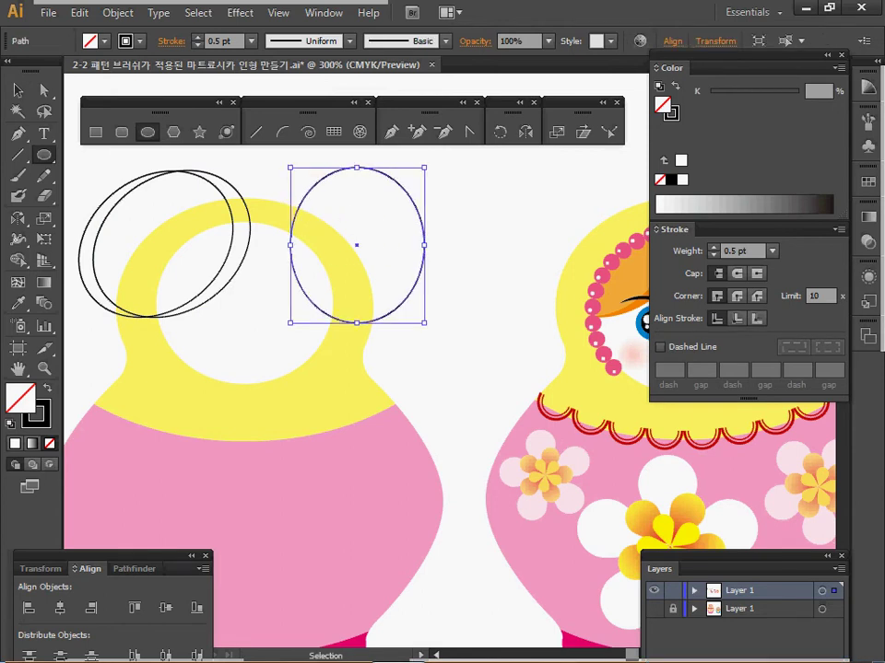
pyautogui.moveTo(429, 328); pyautogui.dragTo(457, 292)
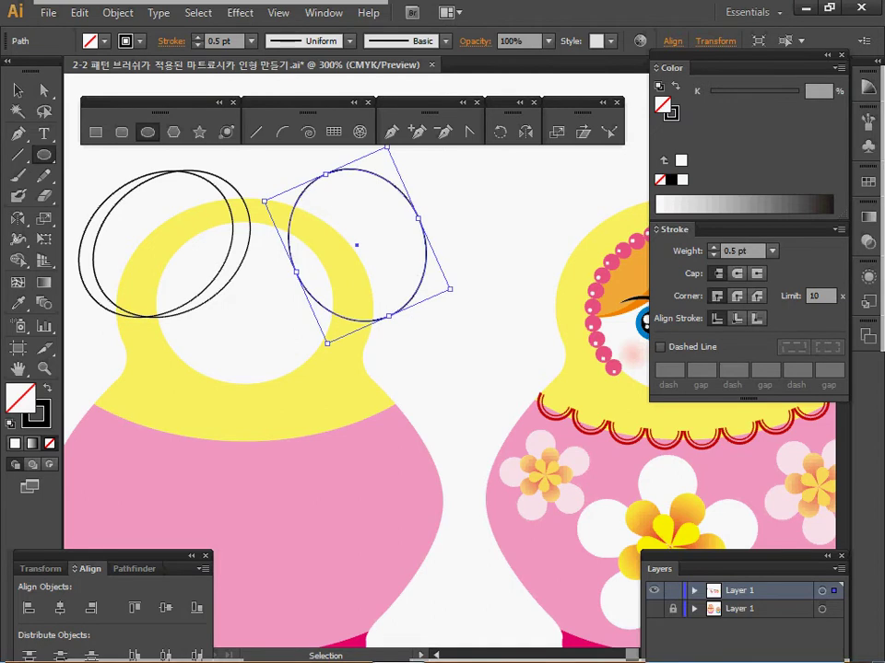
pyautogui.moveTo(422, 274); pyautogui.dragTo(426, 259)
pyautogui.moveTo(361, 230); pyautogui.dragTo(361, 229)
pyautogui.moveTo(460, 278); pyautogui.dragTo(410, 267)
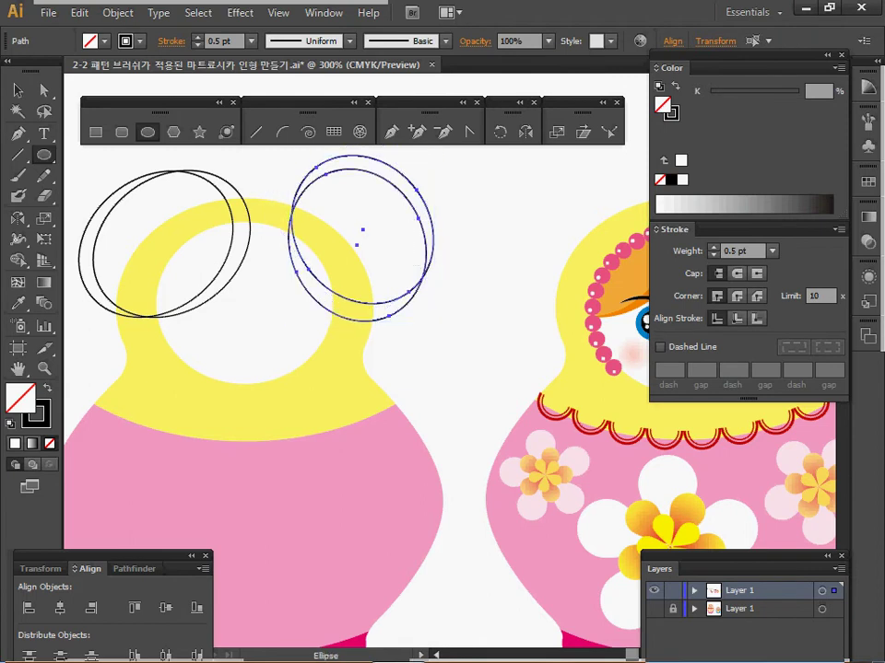
pyautogui.press('Delete')
# Step: Mirror a copy of the left pair of hair ellipses across a vertical axis near the top centre of the face
pyautogui.moveTo(124, 213); pyautogui.dragTo(86, 167)
pyautogui.keyDown('ctrl'); pyautogui.keyDown('alt'); pyautogui.click(272, 291); pyautogui.keyUp('alt'); pyautogui.keyUp('ctrl')
pyautogui.moveTo(424, 369); pyautogui.dragTo(236, 291)
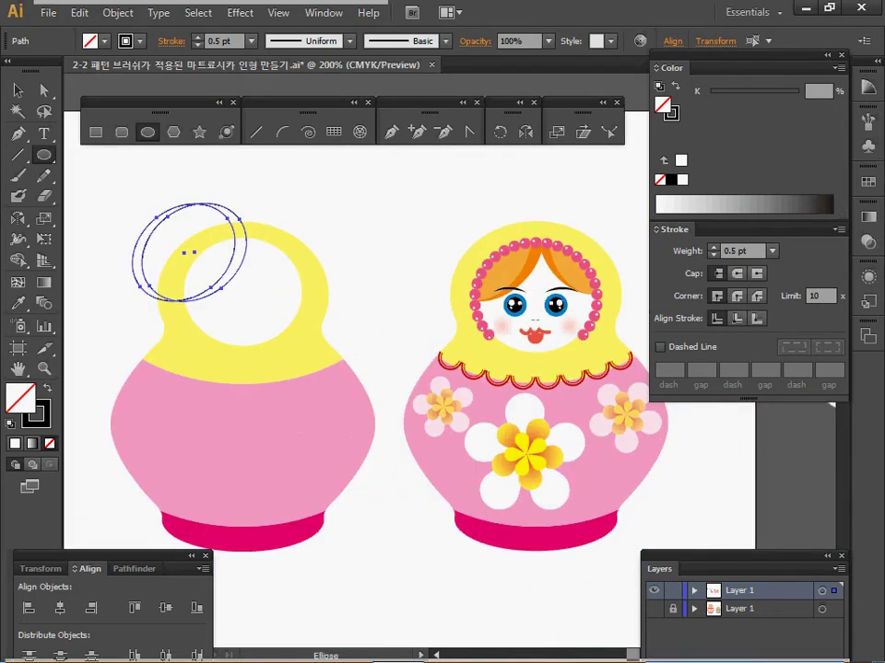
pyautogui.press('o')
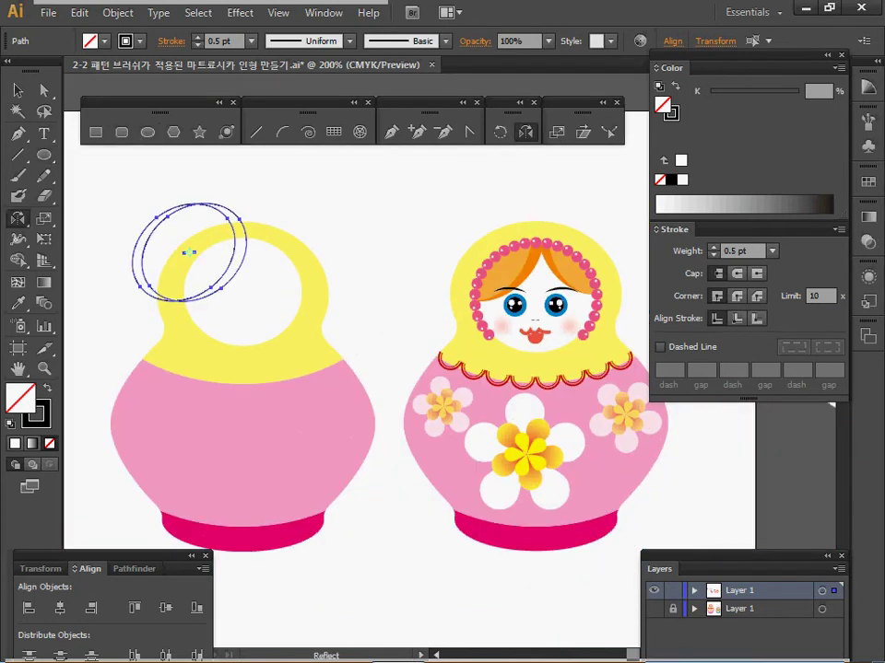
pyautogui.click(247, 247)
pyautogui.moveTo(203, 250); pyautogui.dragTo(247, 204)
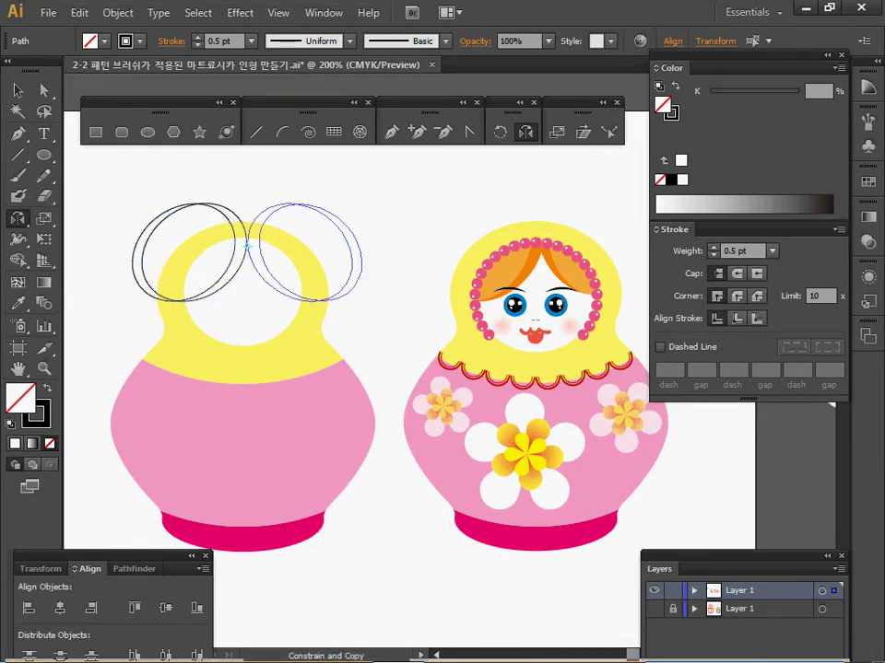
# Step: Scale the mirrored hair ellipses down slightly in proportion, keeping their upper-left corner fixed, and clear the selection
pyautogui.press('ctrl')
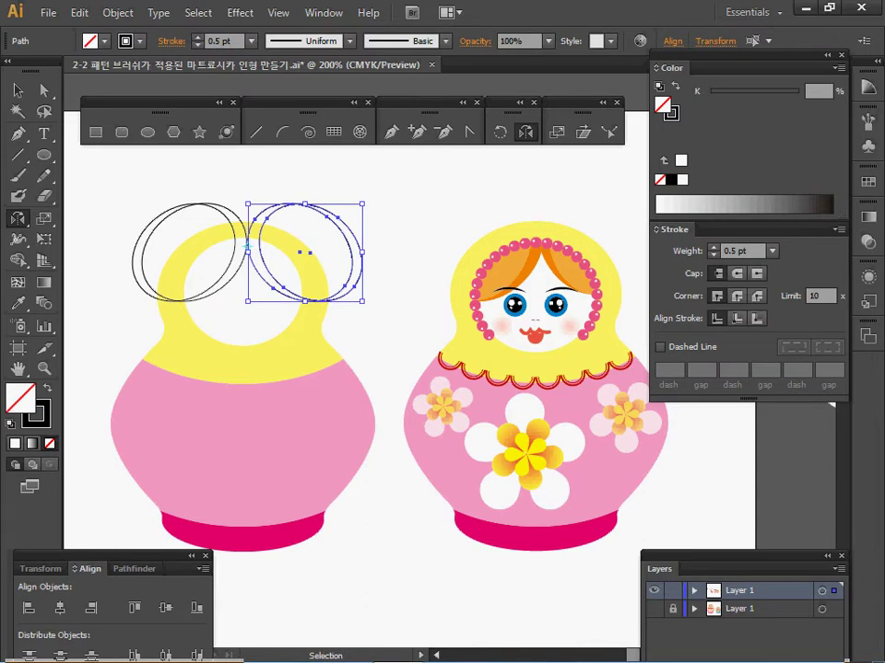
pyautogui.press('shift')
pyautogui.moveTo(362, 301); pyautogui.dragTo(357, 297)
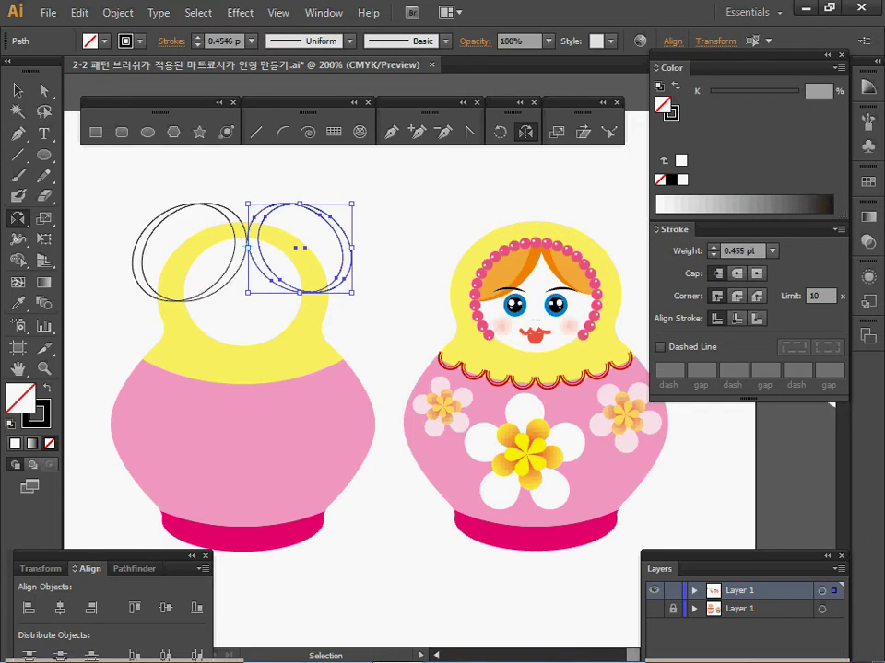
pyautogui.hotkey('ctrl', 'shift', 'a')
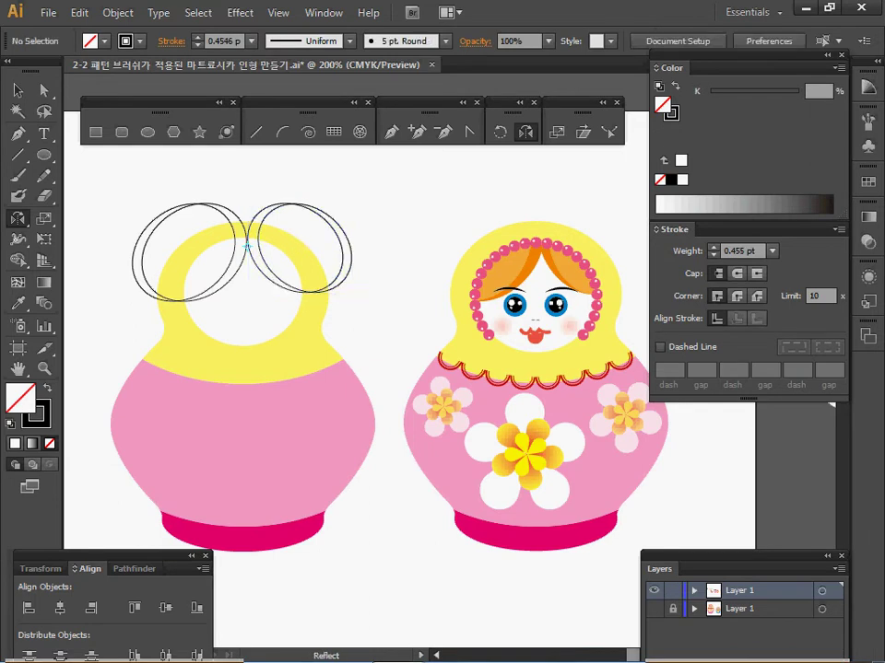
# Step: Switch to outline view and shift the right pair of hair ellipses left to meet the reference hair parting
pyautogui.hotkey('ctrl', 'y')
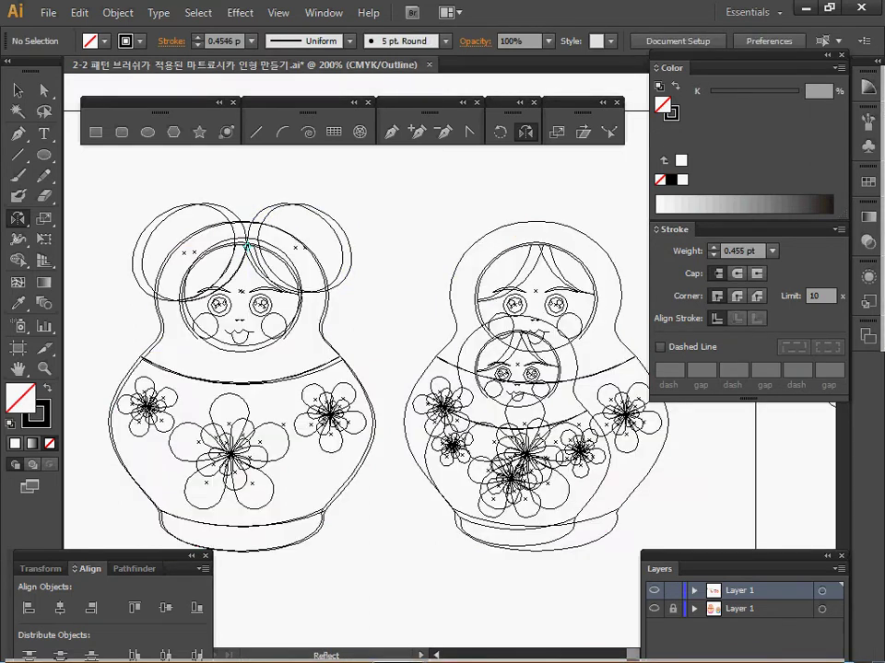
pyautogui.keyDown('ctrl'); pyautogui.click(343, 323); pyautogui.keyUp('ctrl')
pyautogui.keyDown('ctrl'); pyautogui.click(343, 323); pyautogui.keyUp('ctrl')
pyautogui.moveTo(343, 322); pyautogui.dragTo(284, 337)
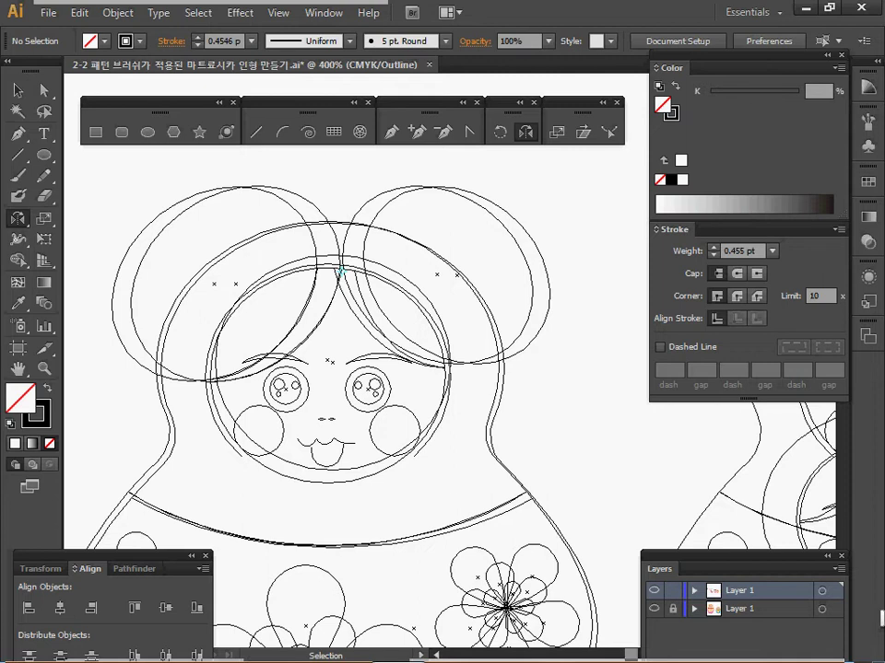
pyautogui.moveTo(340, 272); pyautogui.dragTo(330, 272)
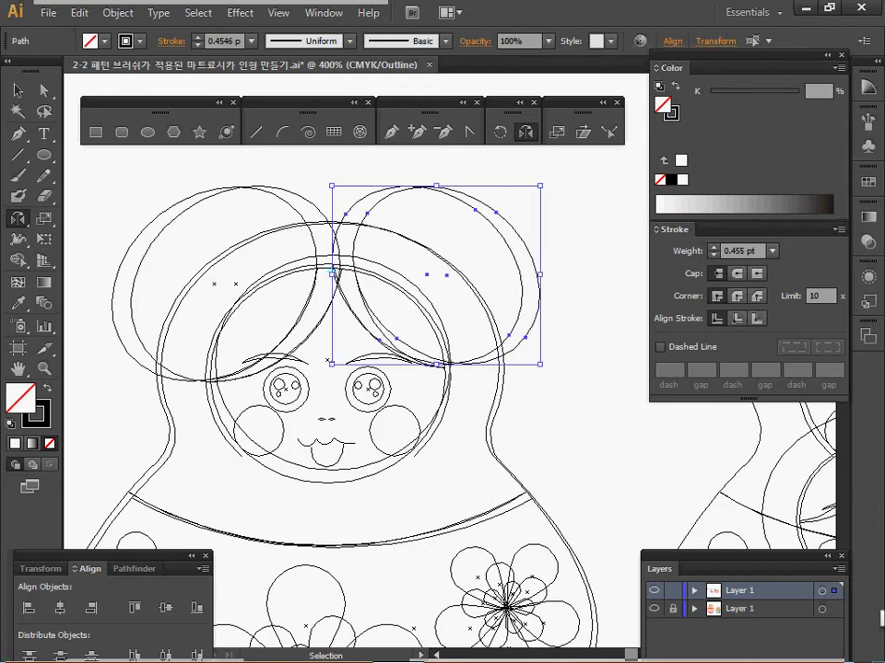
pyautogui.keyDown('ctrl'); pyautogui.click(576, 276); pyautogui.keyUp('ctrl')
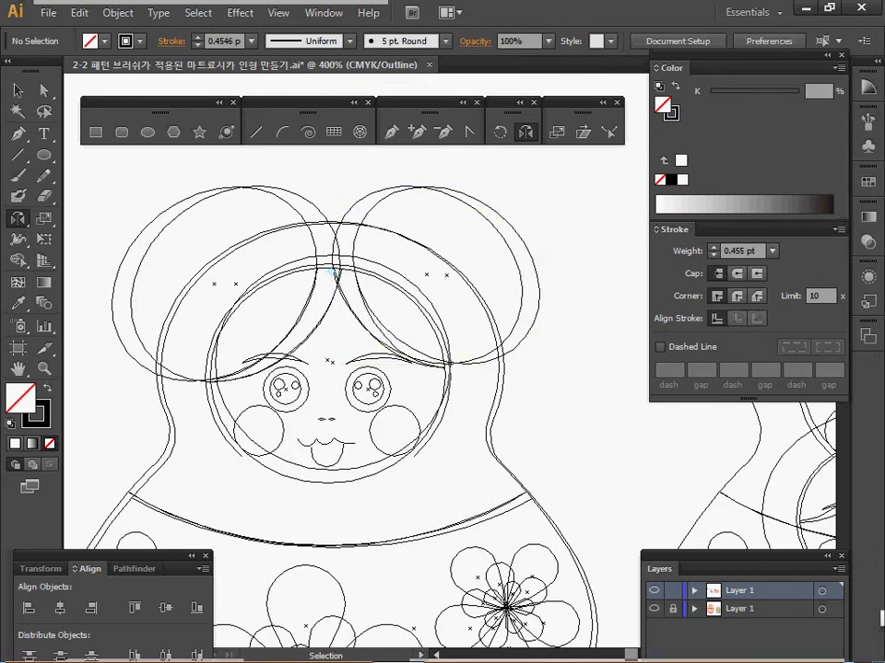
# Step: Rotate the right pair of hair ellipses slightly clockwise, nudge the right-hand ellipse toward the parting, and return to preview with nothing selected
pyautogui.keyDown('ctrl'); pyautogui.click(522, 293); pyautogui.keyUp('ctrl')
pyautogui.moveTo(559, 308); pyautogui.dragTo(552, 332)
pyautogui.moveTo(555, 268); pyautogui.dragTo(559, 336)
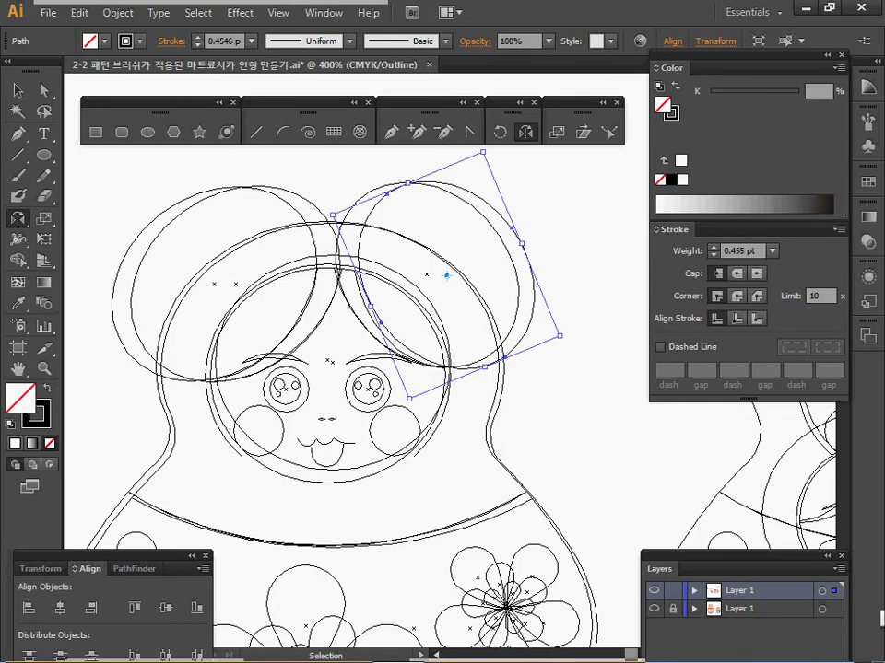
pyautogui.moveTo(447, 275); pyautogui.dragTo(441, 278)
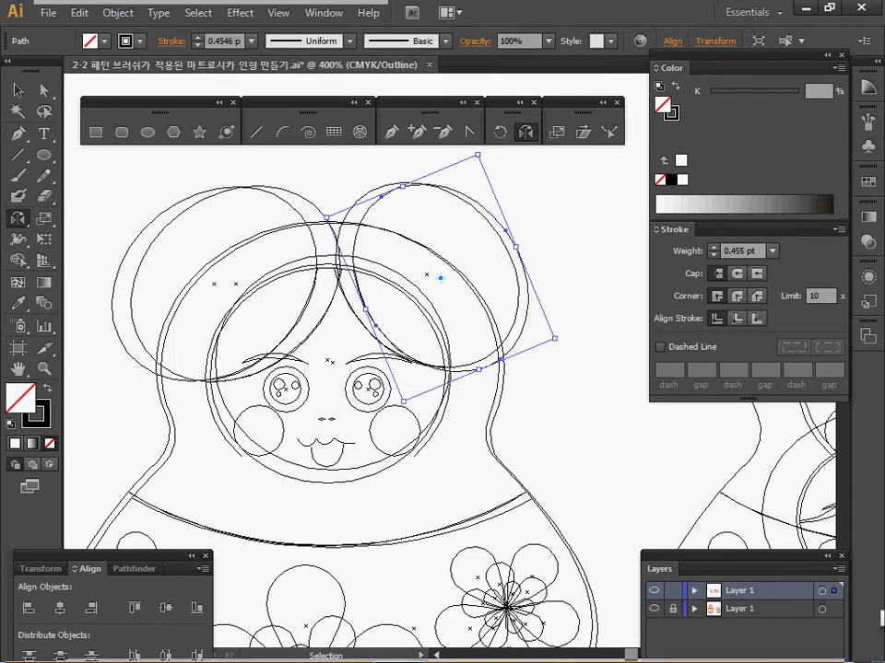
pyautogui.hotkey('ctrl', 'y')
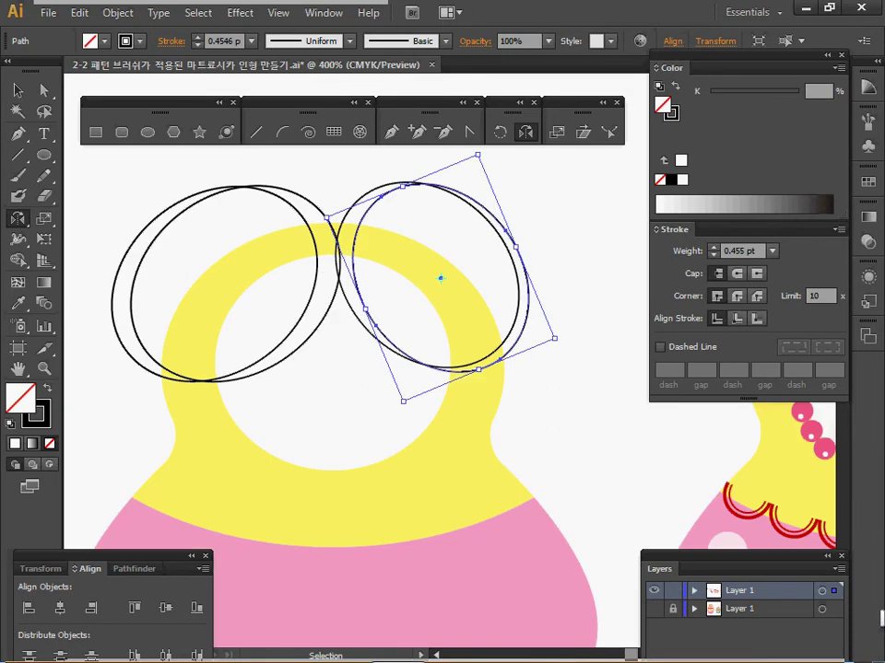
pyautogui.hotkey('ctrl', 'shift', 'a')
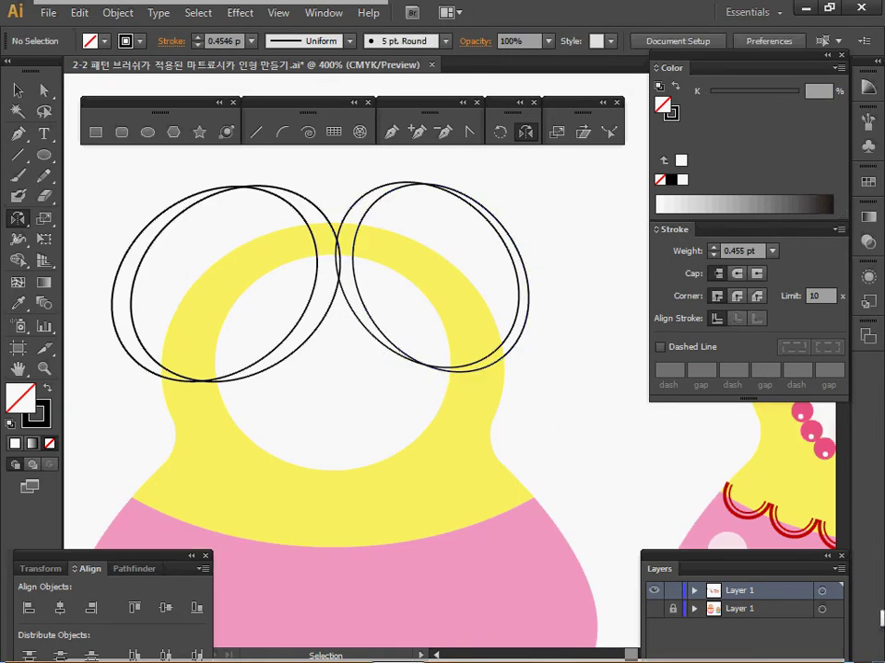
# Step: Split the four hair ellipses and the white face ellipse with Divide, and isolate the resulting group
pyautogui.moveTo(273, 169); pyautogui.dragTo(378, 327)
pyautogui.keyDown('ctrl'); pyautogui.keyDown('shift'); pyautogui.click(332, 533); pyautogui.keyUp('shift'); pyautogui.keyUp('ctrl')
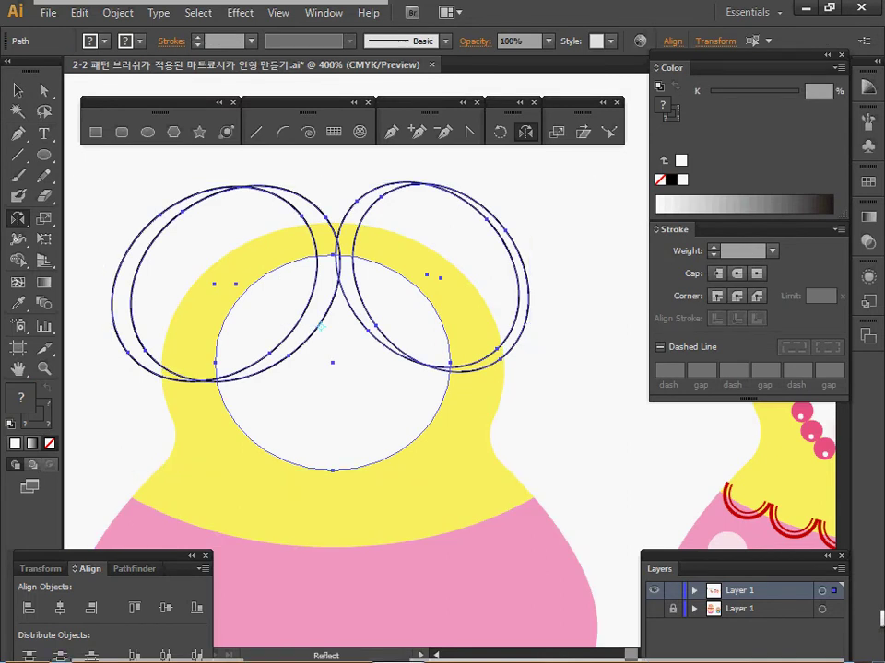
pyautogui.click(129, 568)
pyautogui.click(31, 651)
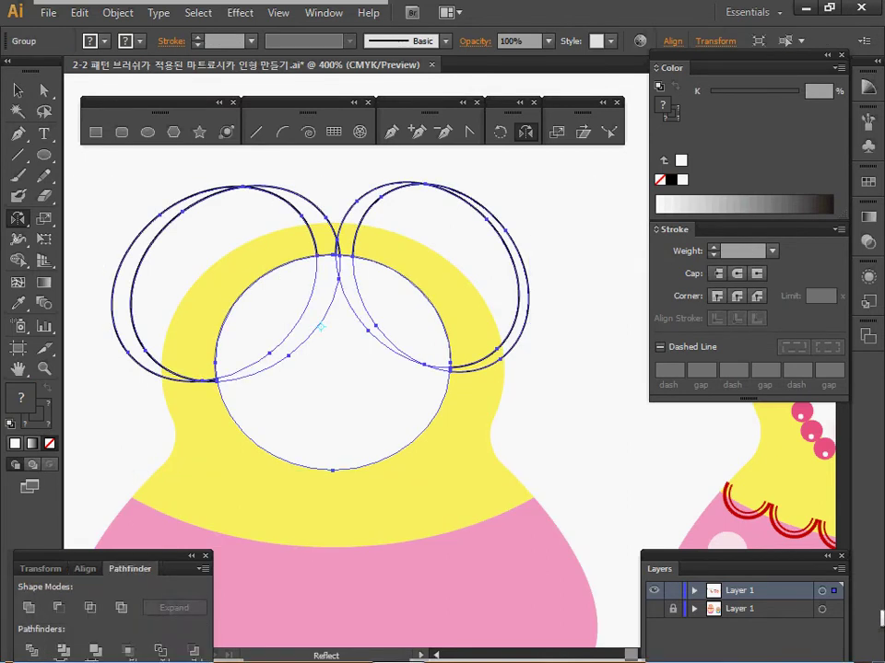
pyautogui.keyDown('ctrl'); pyautogui.doubleClick(327, 369); pyautogui.keyUp('ctrl')
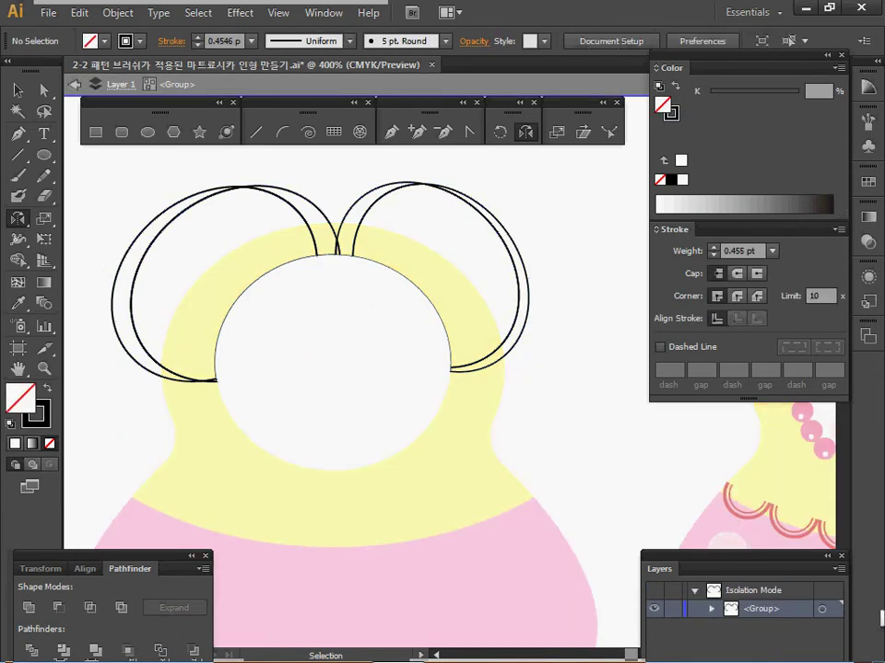
# Step: Delete the divided ellipse pieces and leftover slivers lying outside the face circle
pyautogui.moveTo(188, 174); pyautogui.dragTo(426, 226)
pyautogui.moveTo(245, 160); pyautogui.dragTo(378, 245)
pyautogui.press('Delete')
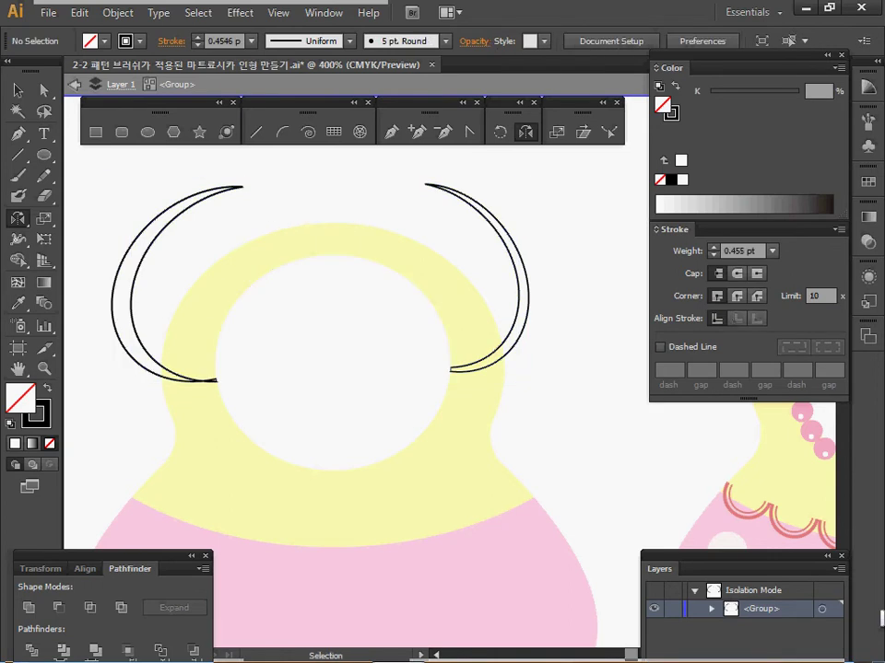
pyautogui.hotkey('ctrl', 'a')
pyautogui.press('Delete')
pyautogui.press('\\')
pyautogui.keyDown('ctrl'); pyautogui.click(211, 380); pyautogui.keyUp('ctrl')
pyautogui.press('Delete')
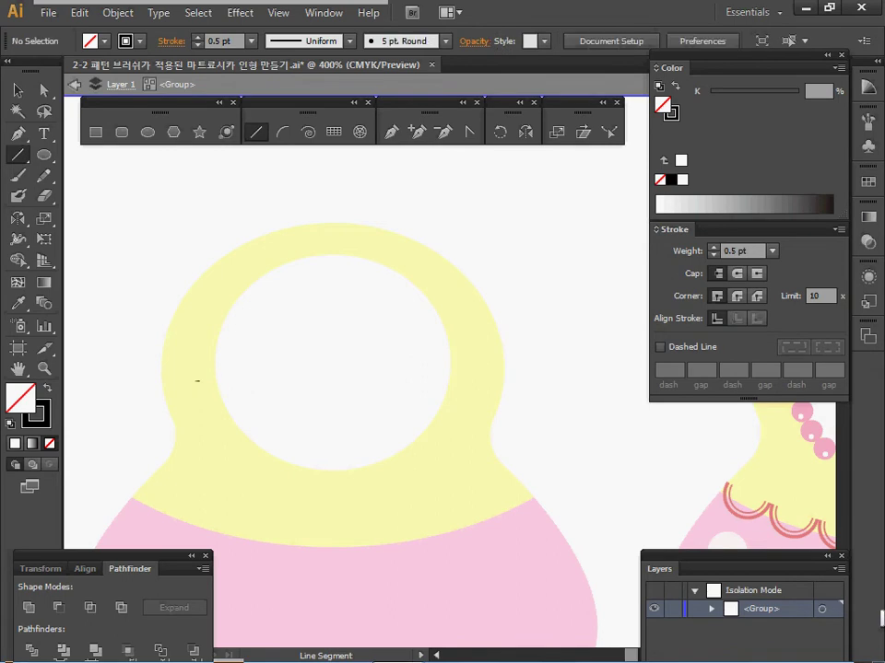
pyautogui.keyDown('ctrl'); pyautogui.moveTo(169, 333); pyautogui.dragTo(198, 413); pyautogui.keyUp('ctrl')
pyautogui.moveTo(442, 388); pyautogui.dragTo(204, 362)
# Step: Fill the two outer hair sections inside the face circle with the light orange sampled from the reference doll's hair
pyautogui.keyDown('ctrl'); pyautogui.keyDown('alt'); pyautogui.click(341, 358); pyautogui.keyUp('alt'); pyautogui.keyUp('ctrl')
pyautogui.keyDown('ctrl'); pyautogui.keyDown('alt'); pyautogui.click(341, 359); pyautogui.keyUp('alt'); pyautogui.keyUp('ctrl')
pyautogui.moveTo(332, 391); pyautogui.dragTo(238, 334)
pyautogui.keyDown('ctrl'); pyautogui.click(238, 336); pyautogui.keyUp('ctrl')
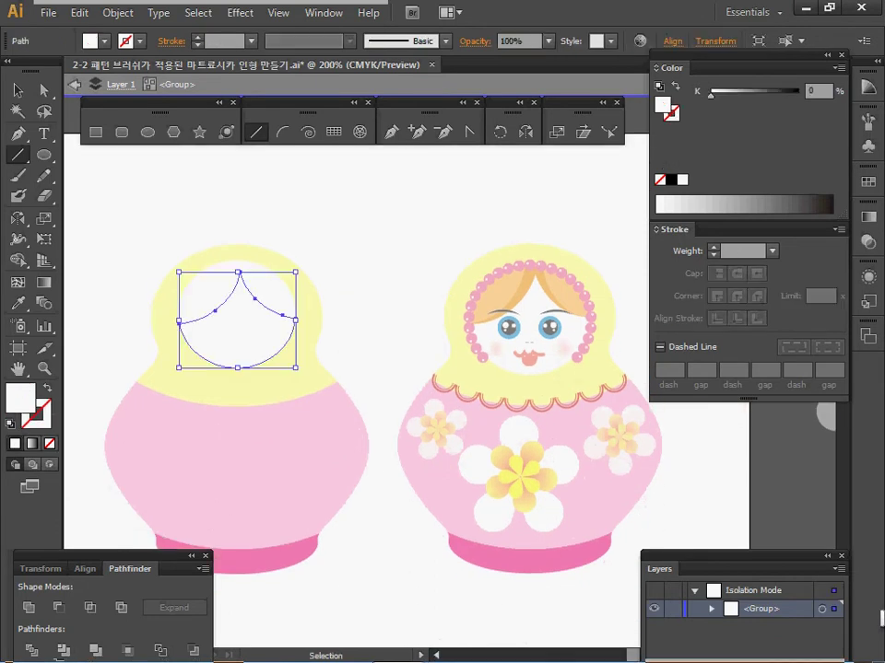
pyautogui.keyDown('ctrl'); pyautogui.click(201, 291); pyautogui.keyUp('ctrl')
pyautogui.keyDown('ctrl'); pyautogui.keyDown('shift'); pyautogui.click(275, 291); pyautogui.keyUp('shift'); pyautogui.keyUp('ctrl')
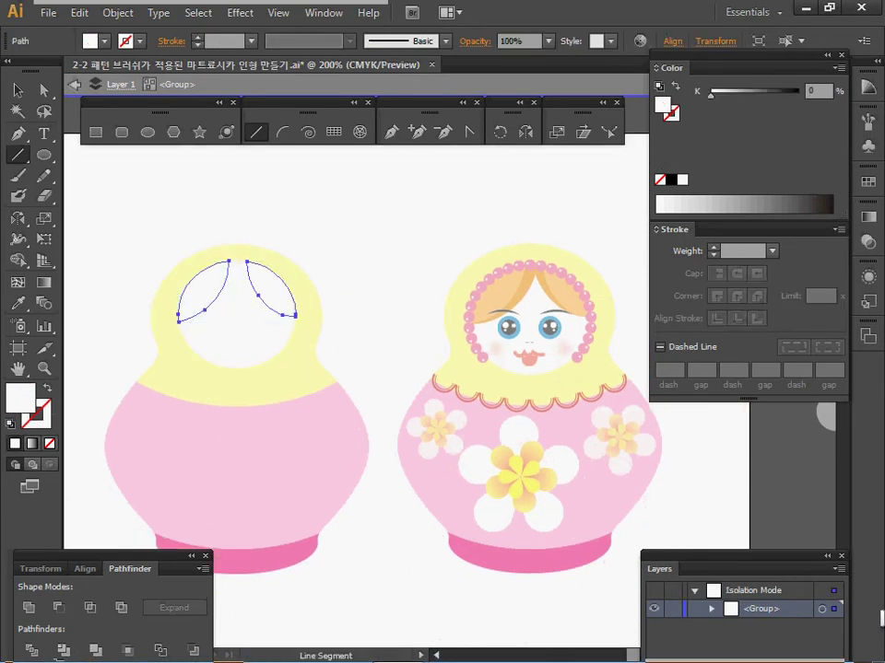
pyautogui.press('i')
pyautogui.click(503, 297)
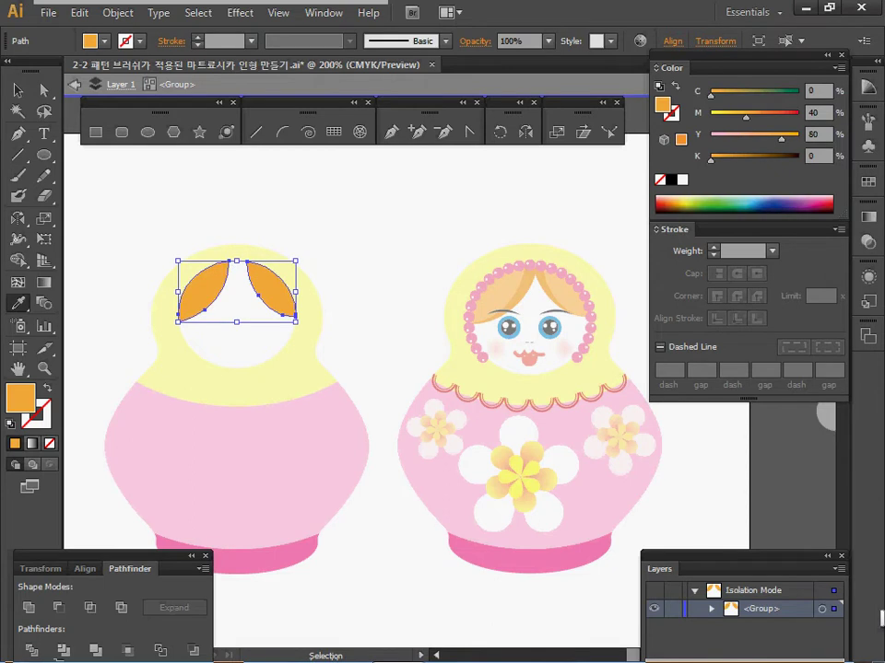
# Step: Fill the two inner hair strands with the darker orange (M 60, Y 100) sampled from the reference doll, and clear the selection
pyautogui.keyDown('ctrl'); pyautogui.click(229, 284); pyautogui.keyUp('ctrl')
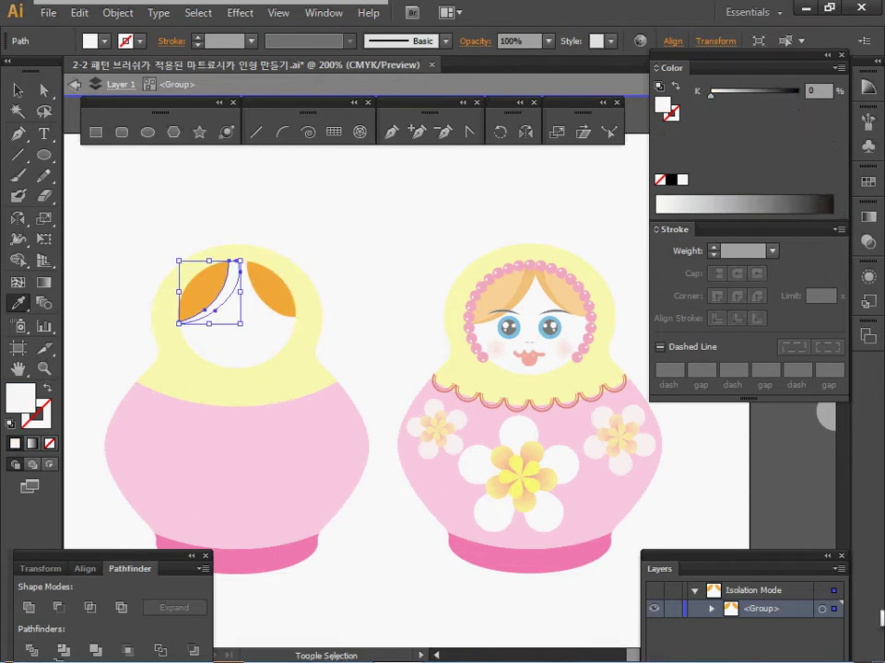
pyautogui.keyDown('ctrl'); pyautogui.keyDown('shift'); pyautogui.click(247, 283); pyautogui.keyUp('shift'); pyautogui.keyUp('ctrl')
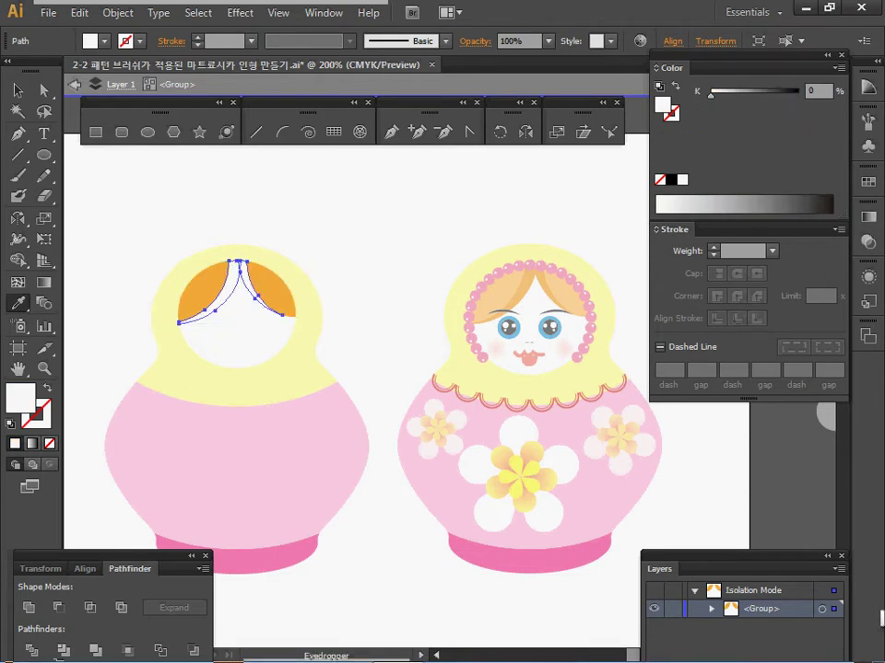
pyautogui.click(524, 285)
pyautogui.keyDown('ctrl'); pyautogui.click(382, 249); pyautogui.keyUp('ctrl')
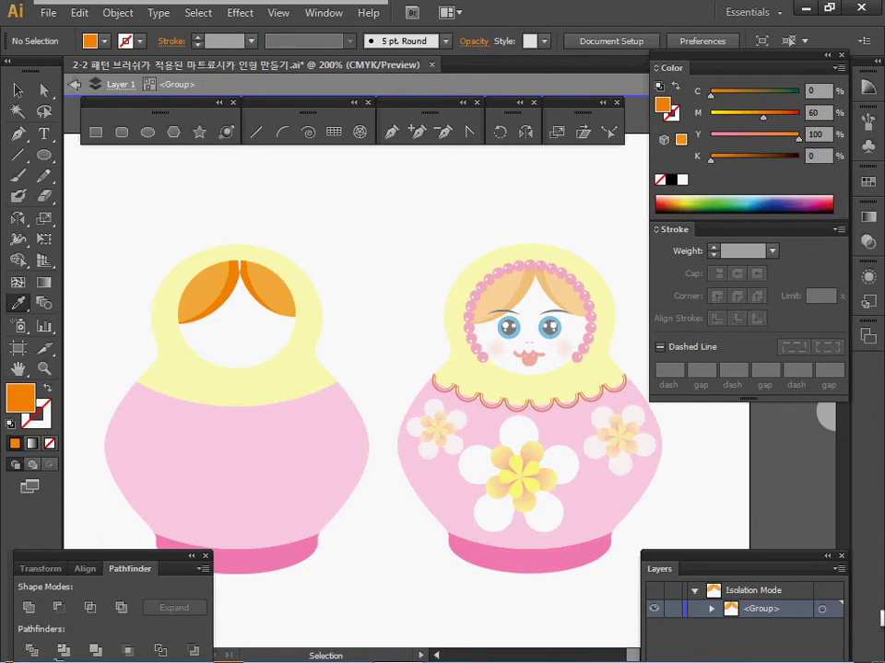
# Step: Unite the small gap piece at the hair parting with the left dark strand and recolour it with the right strand's orange
pyautogui.keyDown('ctrl'); pyautogui.click(260, 282); pyautogui.keyUp('ctrl')
pyautogui.keyDown('ctrl'); pyautogui.click(402, 352); pyautogui.keyUp('ctrl')
pyautogui.keyDown('ctrl'); pyautogui.click(418, 355); pyautogui.keyUp('ctrl')
pyautogui.keyDown('ctrl'); pyautogui.click(503, 394); pyautogui.keyUp('ctrl')
pyautogui.keyDown('ctrl'); pyautogui.click(502, 396); pyautogui.keyUp('ctrl')
pyautogui.keyDown('ctrl'); pyautogui.click(401, 355); pyautogui.keyUp('ctrl')
pyautogui.keyDown('ctrl'); pyautogui.keyDown('shift'); pyautogui.click(451, 352); pyautogui.keyUp('shift'); pyautogui.keyUp('ctrl')
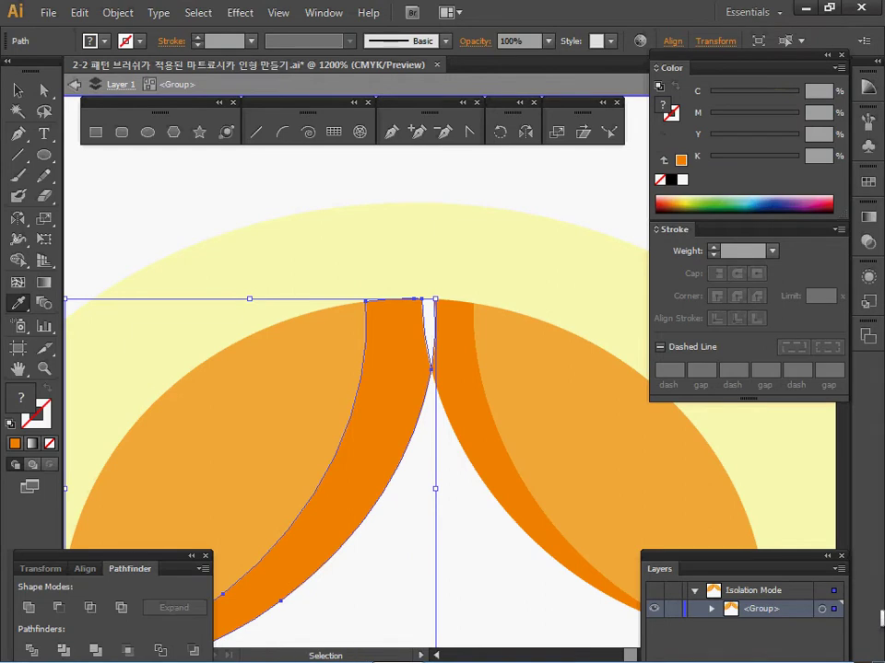
pyautogui.keyDown('ctrl'); pyautogui.click(406, 246); pyautogui.keyUp('ctrl')
pyautogui.moveTo(406, 246); pyautogui.dragTo(430, 321)
pyautogui.click(30, 608)
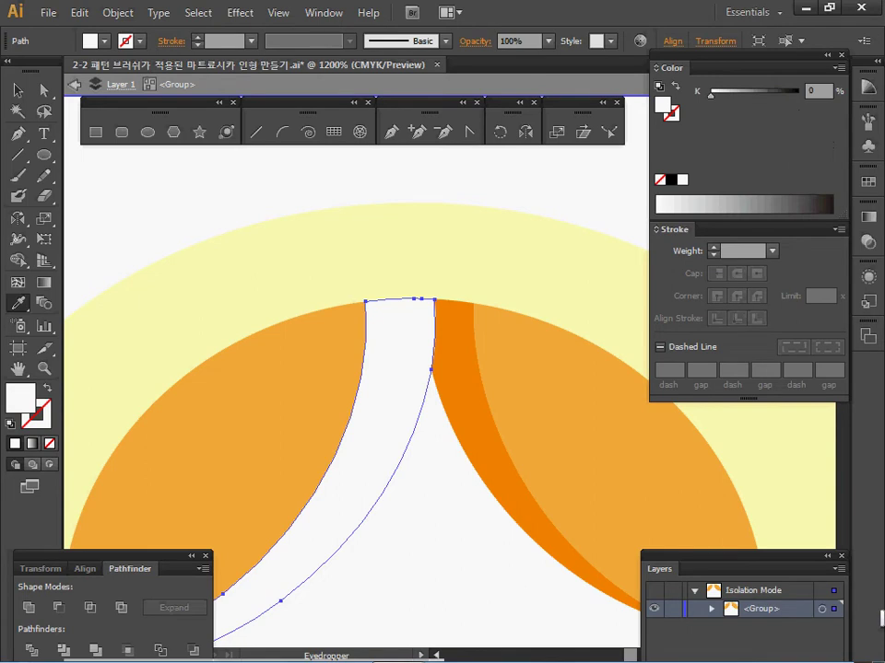
pyautogui.click(463, 363)
pyautogui.hotkey('ctrl', 'shift', 'a')
# Step: Exit the isolated hair group, save the document, and bring both dolls into view
pyautogui.keyDown('ctrl'); pyautogui.keyDown('alt'); pyautogui.click(463, 363); pyautogui.keyUp('alt'); pyautogui.keyUp('ctrl')
pyautogui.keyDown('ctrl'); pyautogui.keyDown('alt'); pyautogui.click(462, 363); pyautogui.keyUp('alt'); pyautogui.keyUp('ctrl')
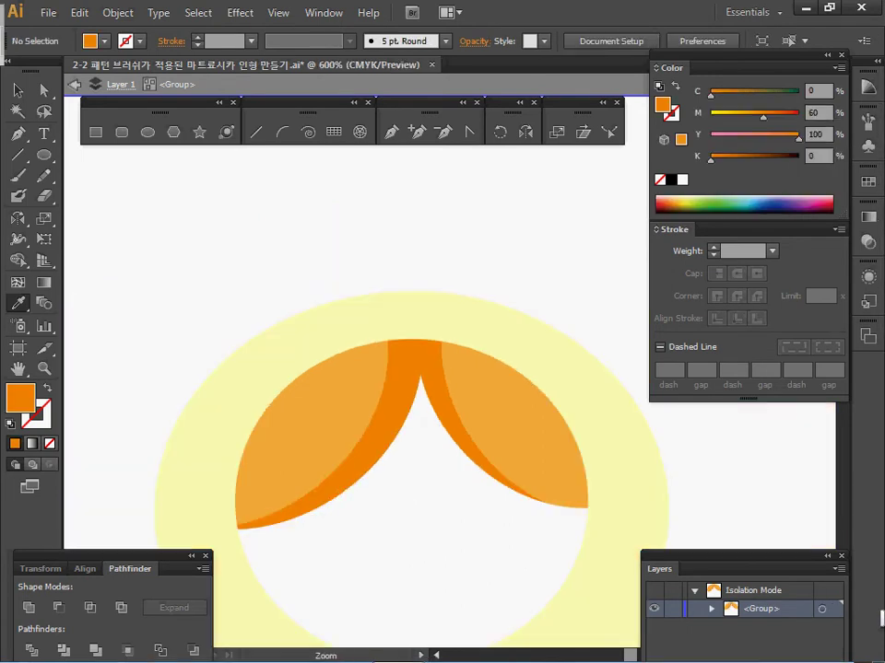
pyautogui.keyDown('ctrl'); pyautogui.keyDown('alt'); pyautogui.click(463, 416); pyautogui.keyUp('alt'); pyautogui.keyUp('ctrl')
pyautogui.press('Escape')
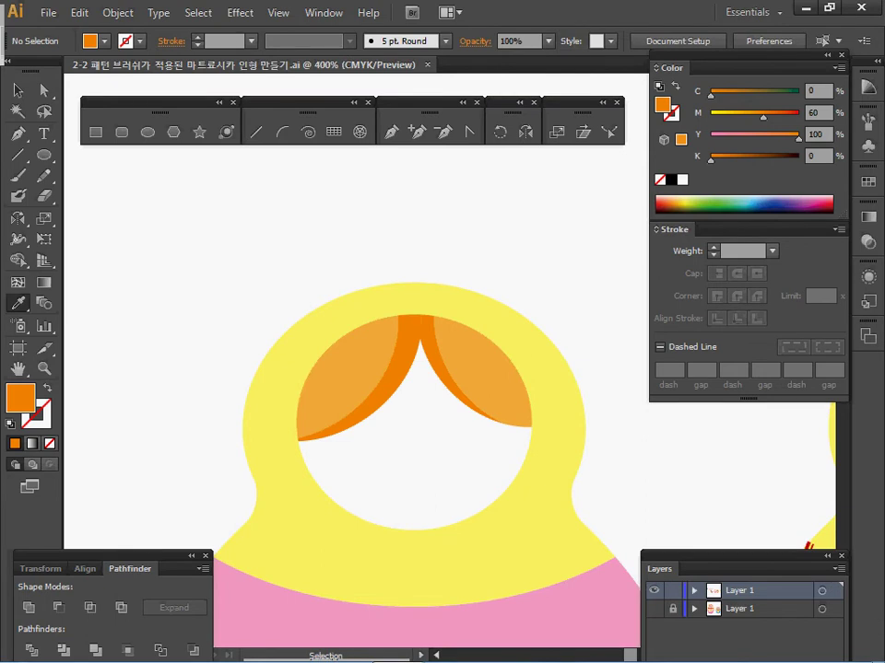
pyautogui.keyDown('ctrl'); pyautogui.keyDown('alt'); pyautogui.click(457, 413); pyautogui.keyUp('alt'); pyautogui.keyUp('ctrl')
pyautogui.keyDown('ctrl'); pyautogui.keyDown('alt'); pyautogui.click(457, 413); pyautogui.keyUp('alt'); pyautogui.keyUp('ctrl')
pyautogui.keyDown('ctrl'); pyautogui.keyDown('alt'); pyautogui.click(457, 413); pyautogui.keyUp('alt'); pyautogui.keyUp('ctrl')
pyautogui.moveTo(457, 413); pyautogui.dragTo(345, 411)
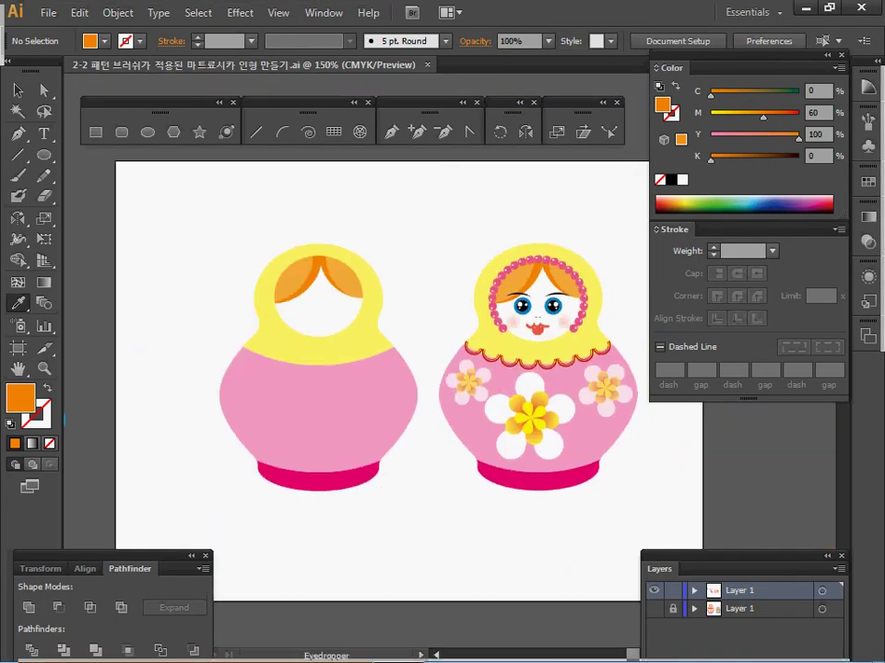
pyautogui.keyDown('ctrl'); pyautogui.click(420, 337); pyautogui.keyUp('ctrl')
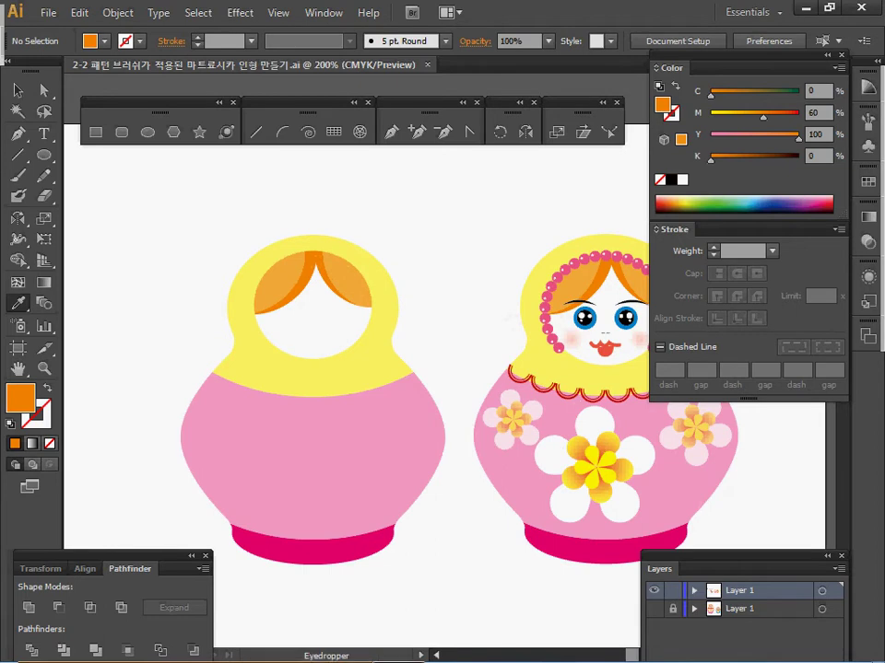
# Step: Show and unlock the guides, and align the vertical guide with the centre of the left doll's body
pyautogui.hotkey('ctrl', ';')
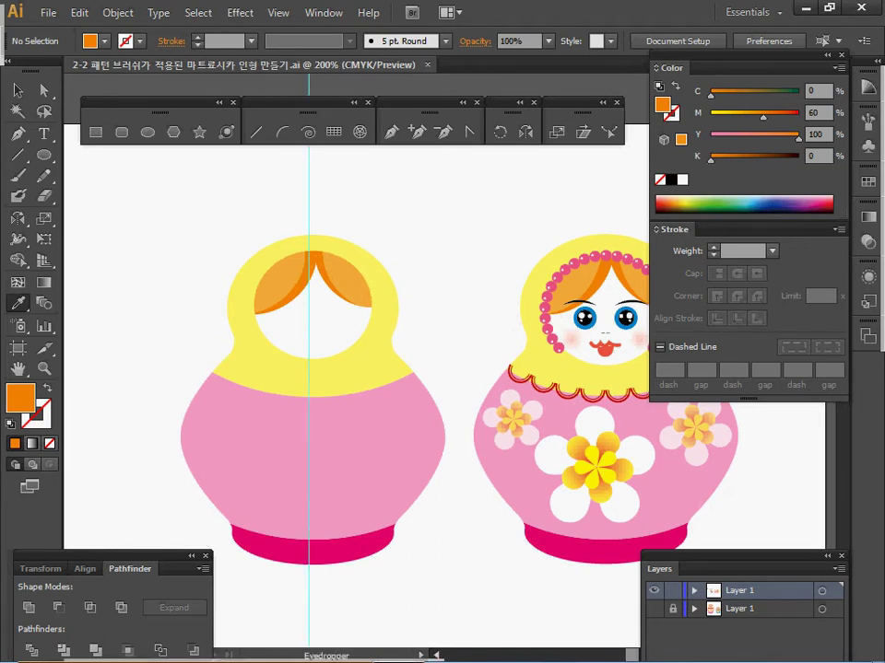
pyautogui.rightClick(209, 200)
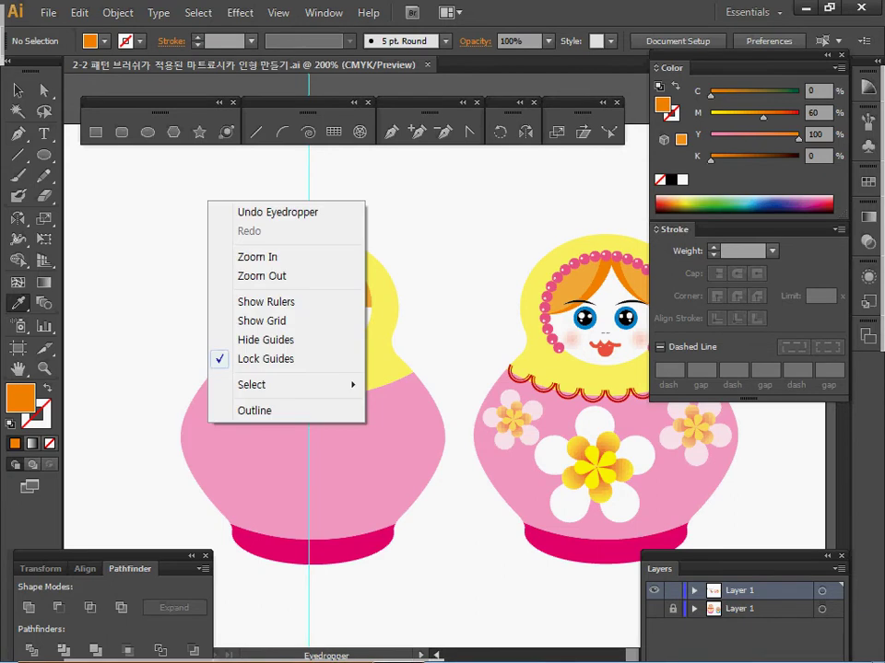
pyautogui.click(265, 358)
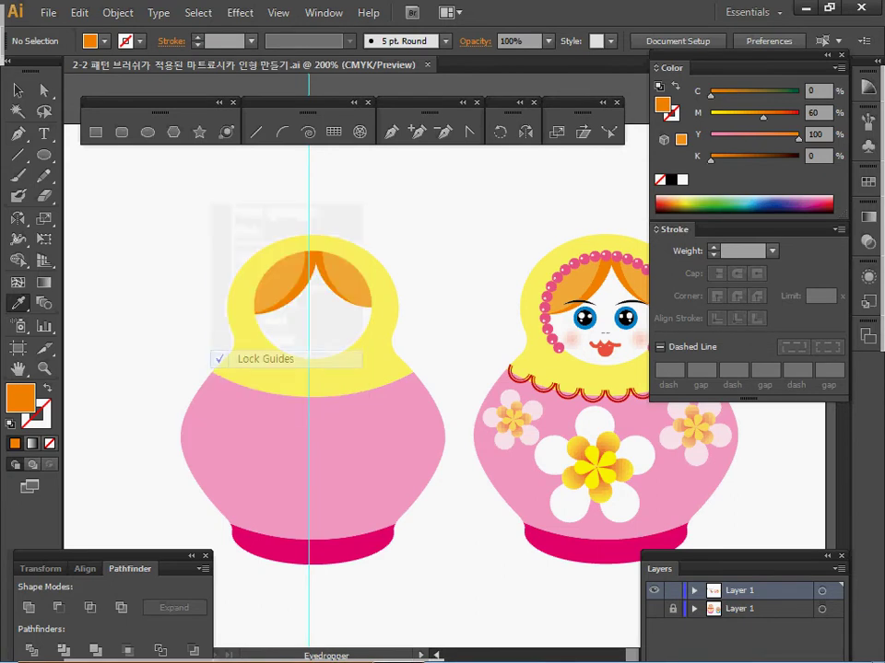
pyautogui.moveTo(309, 360); pyautogui.dragTo(316, 359)
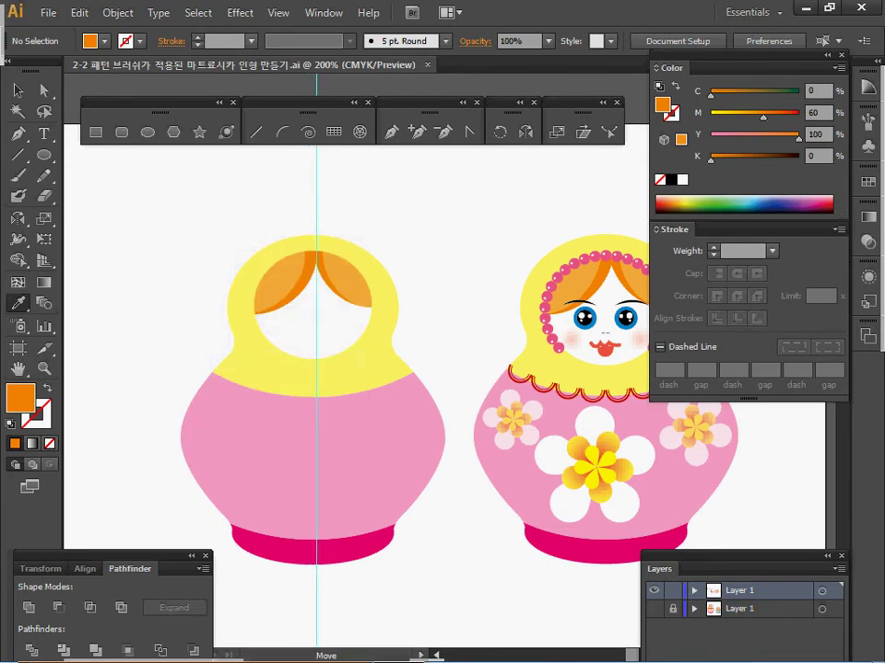
pyautogui.keyDown('ctrl'); pyautogui.click(276, 442); pyautogui.keyUp('ctrl')
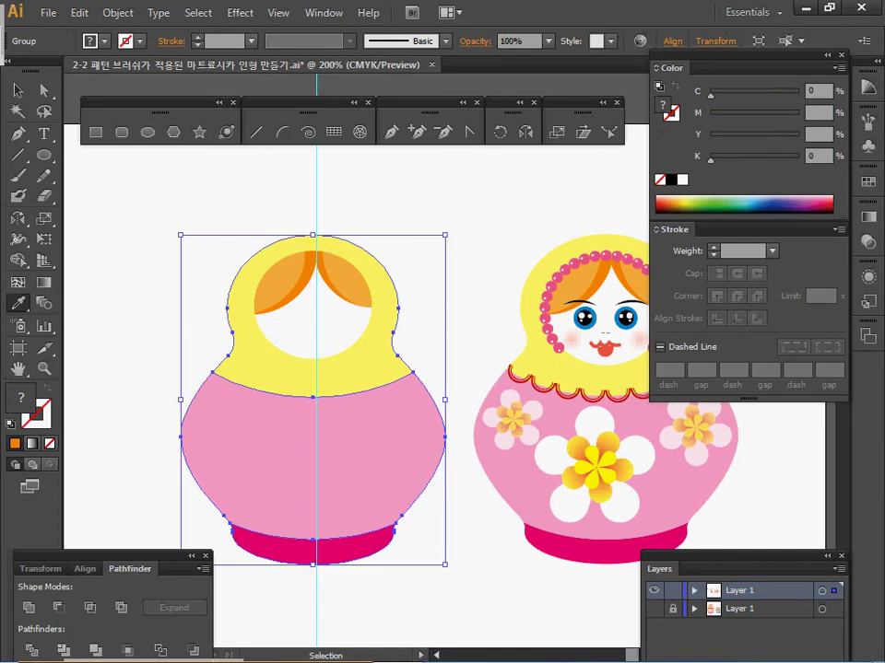
pyautogui.moveTo(316, 360); pyautogui.dragTo(313, 360)
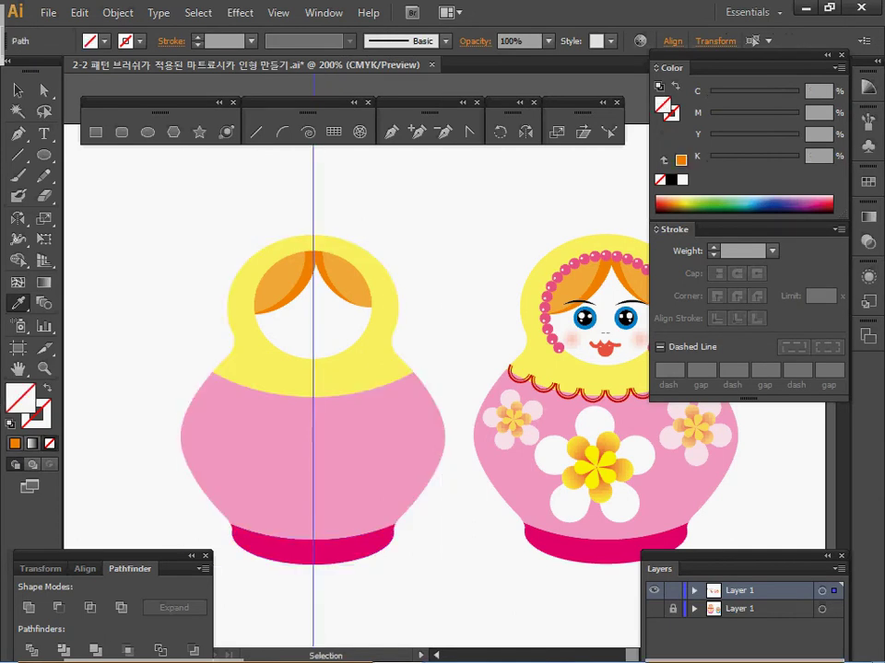
# Step: Clear the selection, lock the guides again, and save the document
pyautogui.hotkey('ctrl', 'shift', 'a')
pyautogui.rightClick(359, 204)
pyautogui.click(416, 361)
pyautogui.hotkey('ctrl', 's')
pyautogui.moveTo(426, 369); pyautogui.dragTo(376, 369)
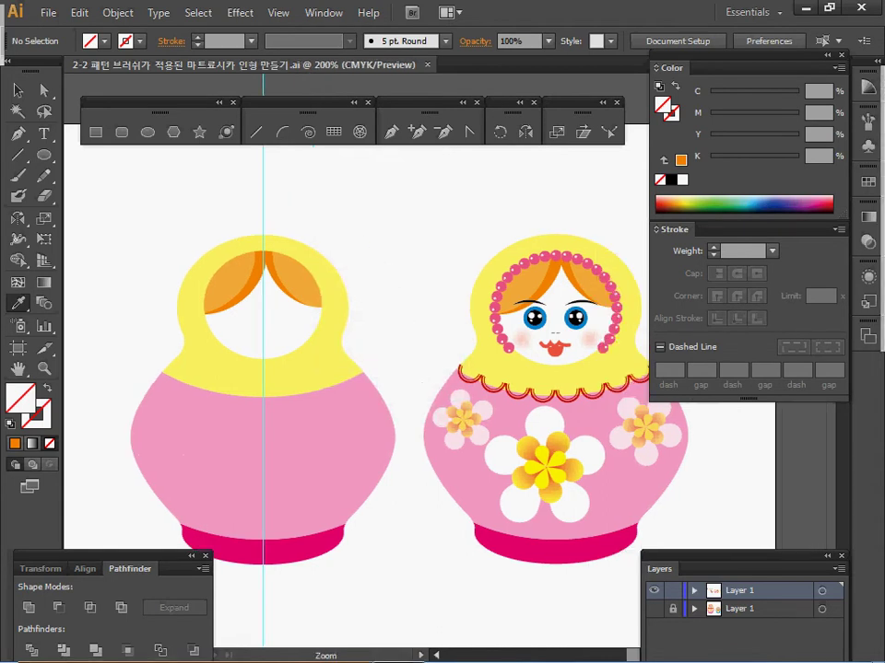
# Step: Select the blue iris, black pupil and three white highlights of the reference doll's left eye
pyautogui.keyDown('ctrl'); pyautogui.click(444, 364); pyautogui.keyUp('ctrl')
pyautogui.moveTo(444, 365); pyautogui.dragTo(202, 304)
pyautogui.keyDown('ctrl'); pyautogui.click(263, 313); pyautogui.keyUp('ctrl')
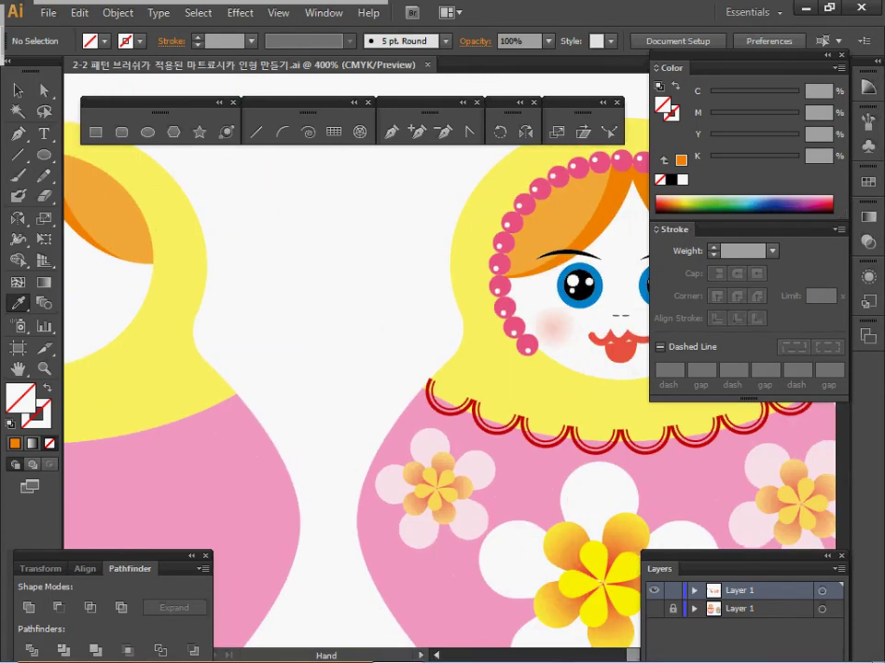
pyautogui.keyDown('ctrl'); pyautogui.click(577, 324); pyautogui.keyUp('ctrl')
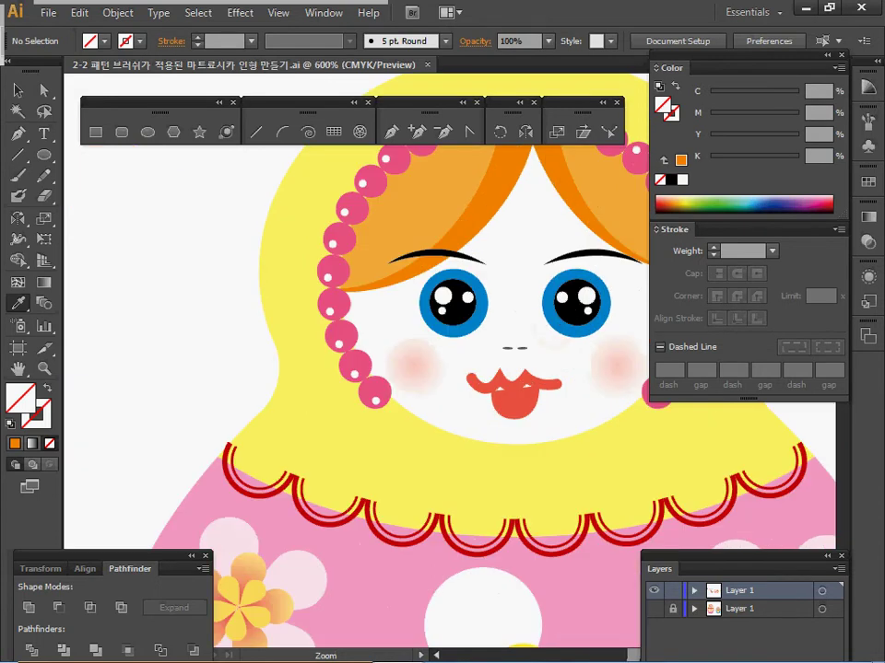
pyautogui.keyDown('ctrl'); pyautogui.click(549, 328); pyautogui.keyUp('ctrl')
pyautogui.keyDown('ctrl'); pyautogui.click(300, 261); pyautogui.keyUp('ctrl')
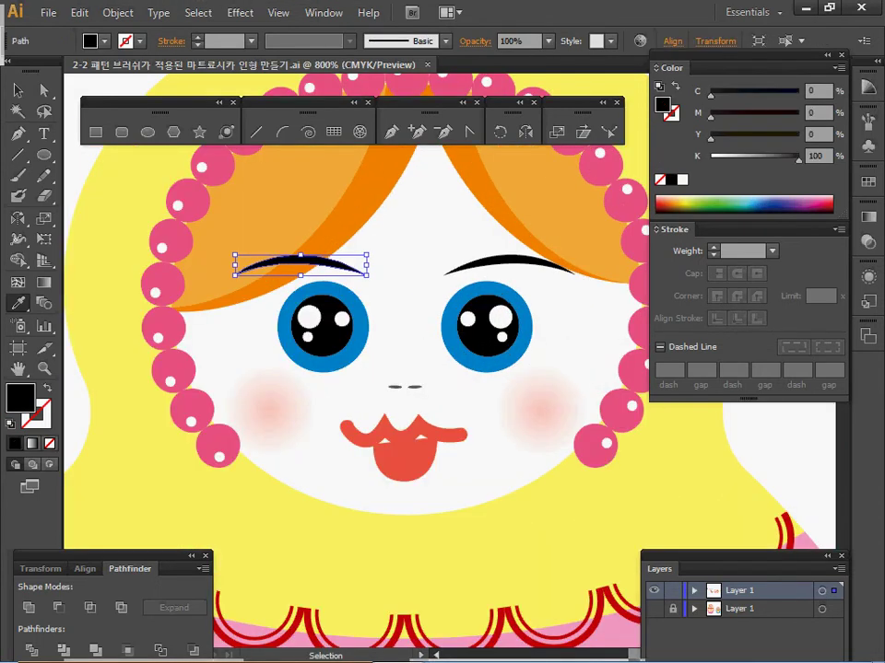
pyautogui.keyDown('ctrl'); pyautogui.click(405, 322); pyautogui.keyUp('ctrl')
pyautogui.keyDown('ctrl'); pyautogui.click(387, 543); pyautogui.keyUp('ctrl')
pyautogui.keyDown('ctrl'); pyautogui.click(324, 363); pyautogui.keyUp('ctrl')
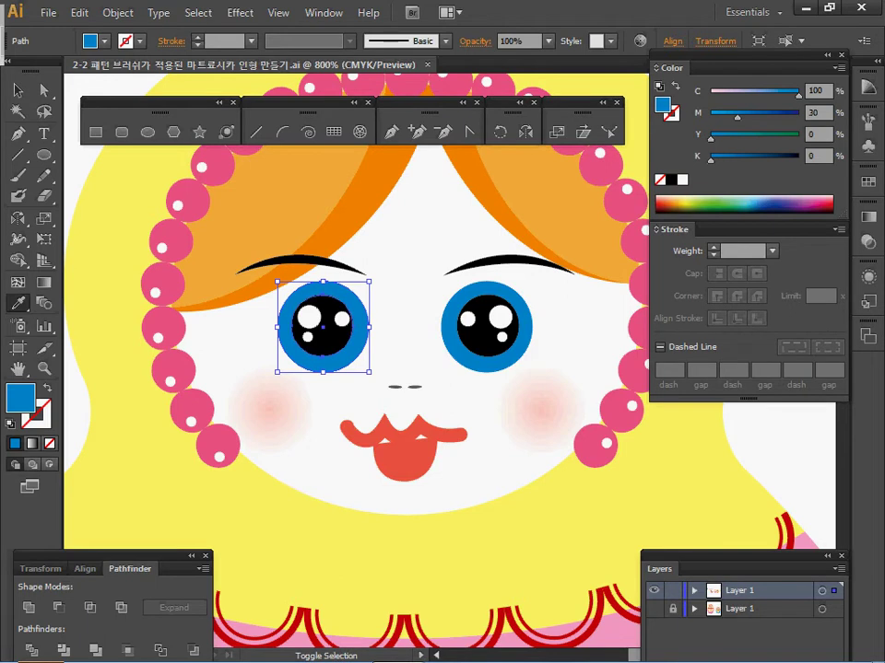
pyautogui.keyDown('ctrl'); pyautogui.keyDown('shift'); pyautogui.click(324, 344); pyautogui.keyUp('shift'); pyautogui.keyUp('ctrl')
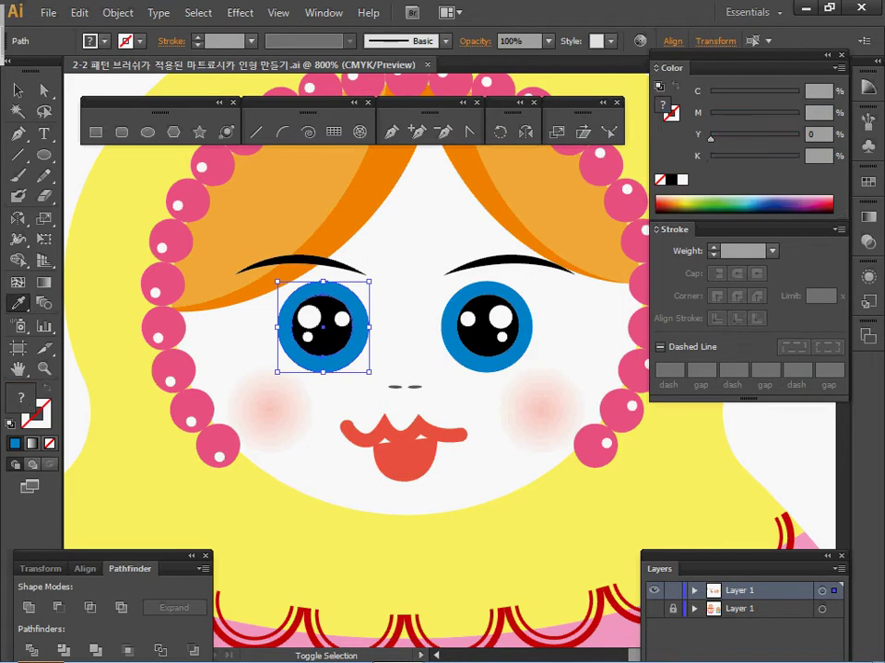
pyautogui.keyDown('ctrl'); pyautogui.keyDown('shift'); pyautogui.click(309, 317); pyautogui.keyUp('shift'); pyautogui.keyUp('ctrl')
pyautogui.keyDown('ctrl'); pyautogui.keyDown('shift'); pyautogui.click(342, 319); pyautogui.keyUp('shift'); pyautogui.keyUp('ctrl')
pyautogui.keyDown('ctrl'); pyautogui.keyDown('shift'); pyautogui.click(308, 337); pyautogui.keyUp('shift'); pyautogui.keyUp('ctrl')
# Step: Add the reference doll's left eyebrow, left nostril and left cheek blush to the selection, and show the gradient settings
pyautogui.keyDown('shift'); pyautogui.click(276, 262); pyautogui.keyUp('shift')
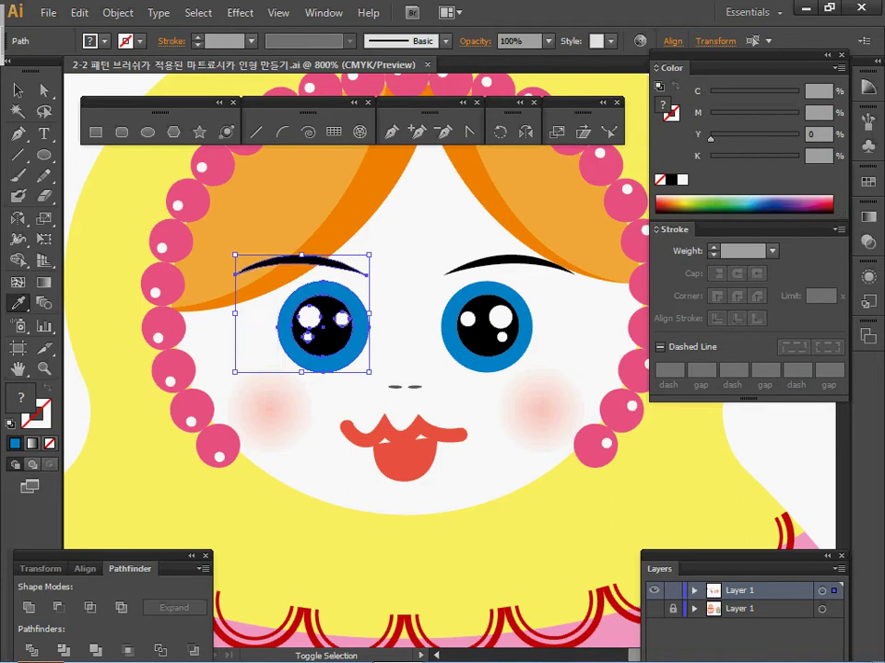
pyautogui.keyDown('shift'); pyautogui.click(394, 387); pyautogui.keyUp('shift')
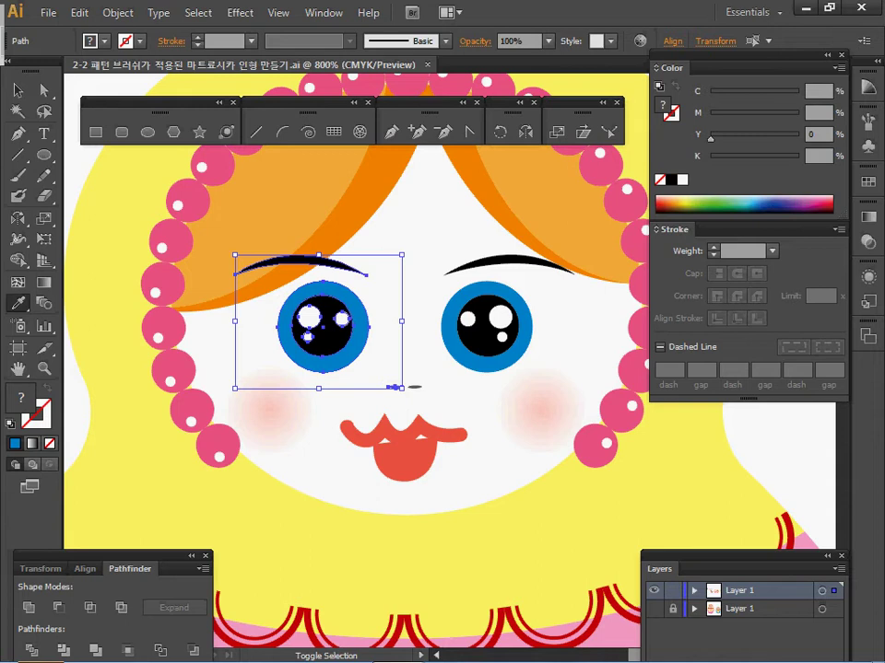
pyautogui.keyDown('shift'); pyautogui.click(219, 456); pyautogui.keyUp('shift')
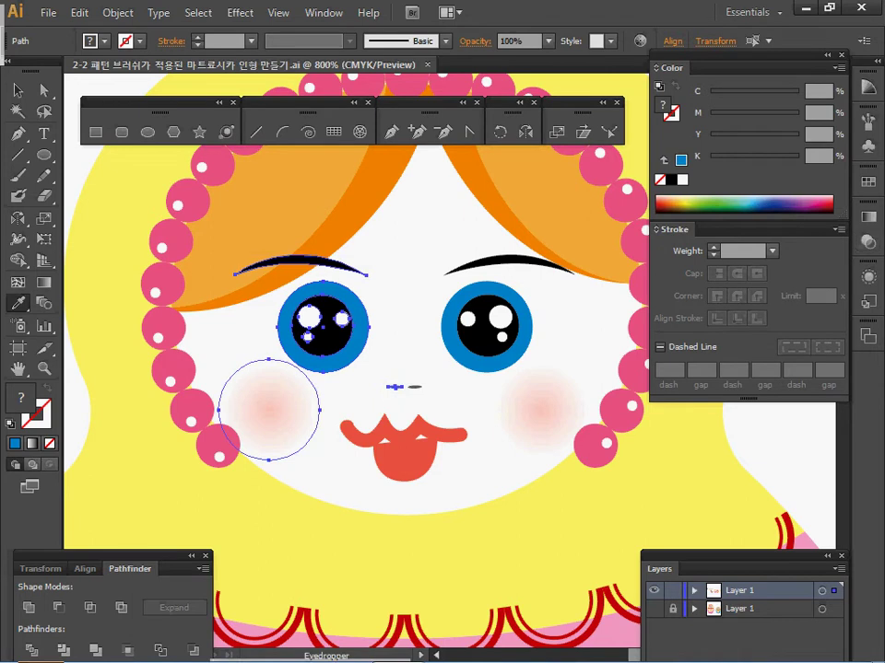
pyautogui.click(868, 217)
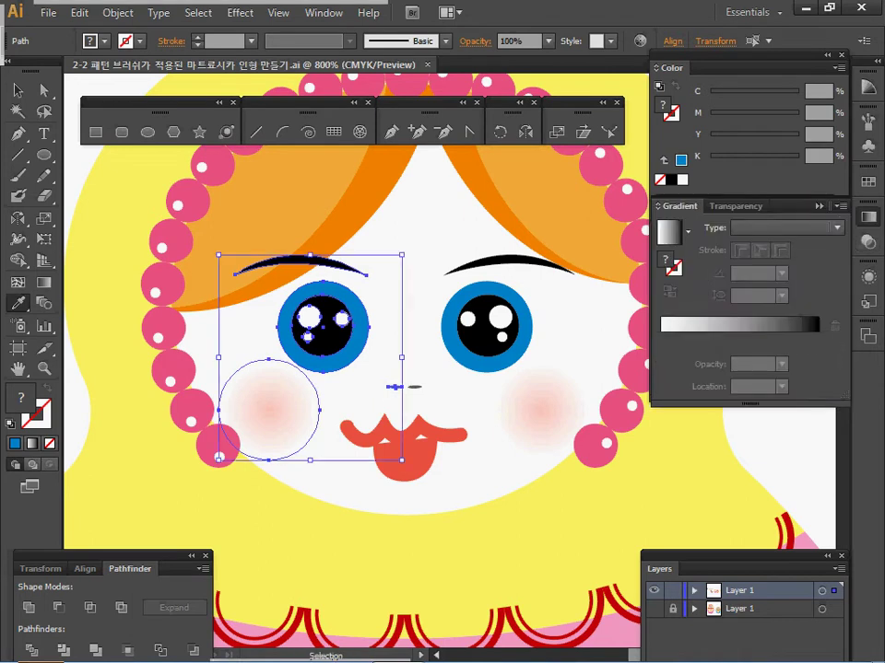
# Step: Place a copy of the selected eyebrow, eye, nostril and cheek on the left half of the plain doll's face, nudging it slightly left
pyautogui.keyDown('ctrl'); pyautogui.keyDown('alt'); pyautogui.click(271, 403); pyautogui.keyUp('alt'); pyautogui.keyUp('ctrl')
pyautogui.moveTo(271, 402); pyautogui.dragTo(476, 386)
pyautogui.moveTo(301, 375); pyautogui.dragTo(246, 334)
pyautogui.hotkey('ctrl', 'v')
pyautogui.keyDown('ctrl'); pyautogui.keyDown('alt'); pyautogui.click(442, 362); pyautogui.keyUp('alt'); pyautogui.keyUp('ctrl')
pyautogui.moveTo(442, 361); pyautogui.dragTo(336, 351)
pyautogui.press('Left')
pyautogui.press('Left')
pyautogui.keyDown('ctrl'); pyautogui.click(267, 349); pyautogui.keyUp('ctrl')
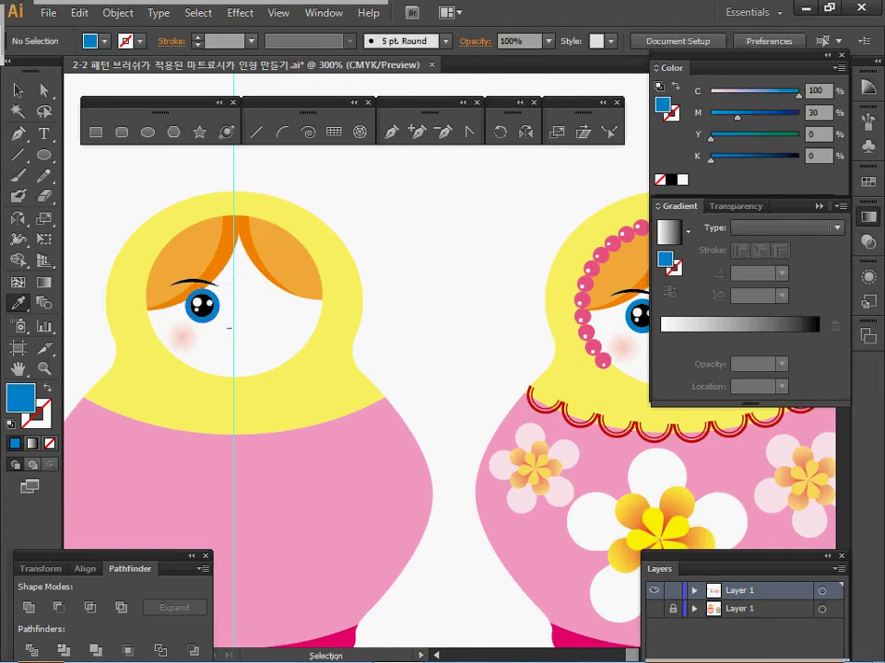
# Step: Examine the gradient type and both colour stops of the copied cheek blush
pyautogui.keyDown('ctrl'); pyautogui.click(183, 338); pyautogui.keyUp('ctrl')
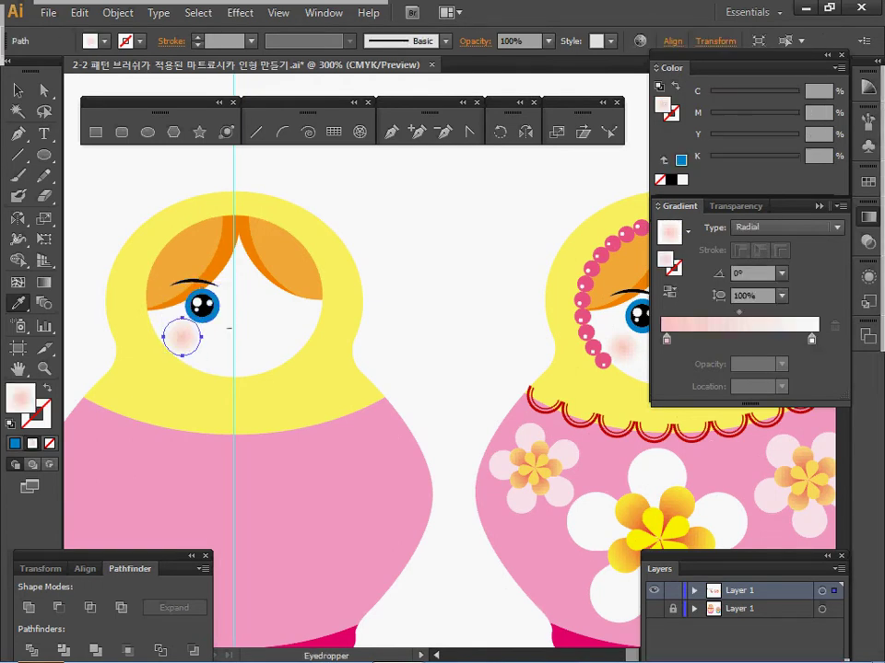
pyautogui.click(666, 340)
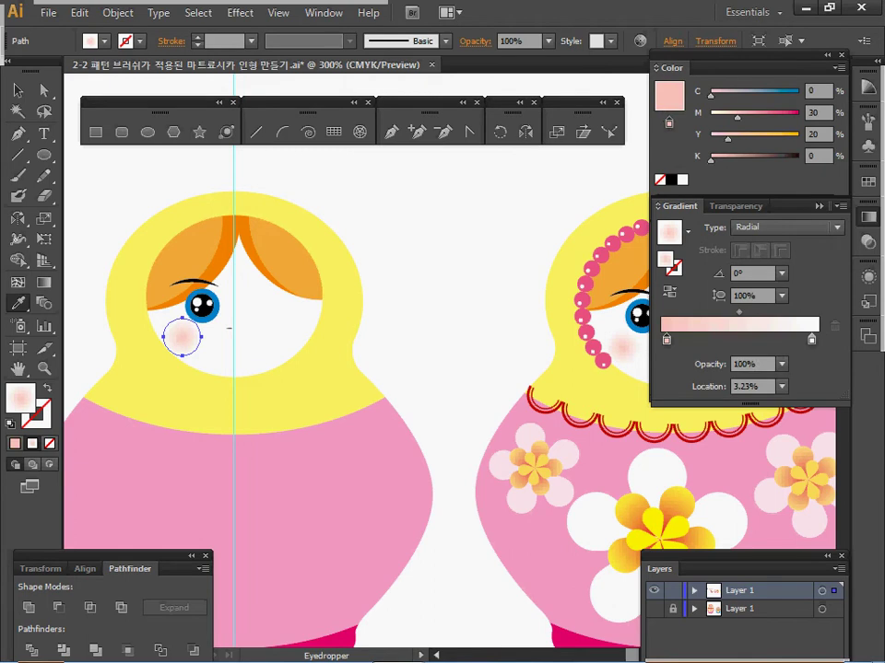
pyautogui.doubleClick(812, 340)
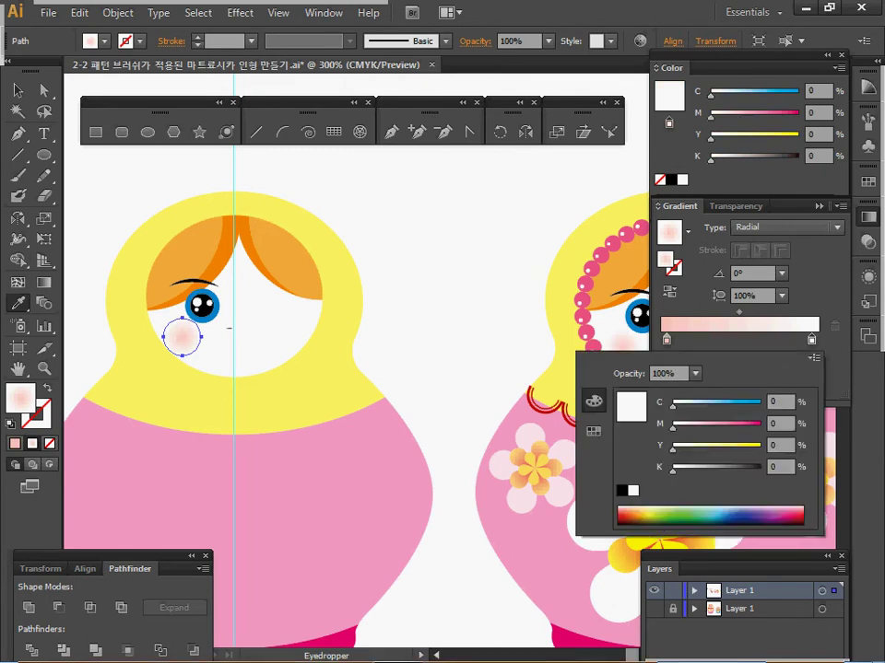
pyautogui.press('Escape')
pyautogui.click(868, 217)
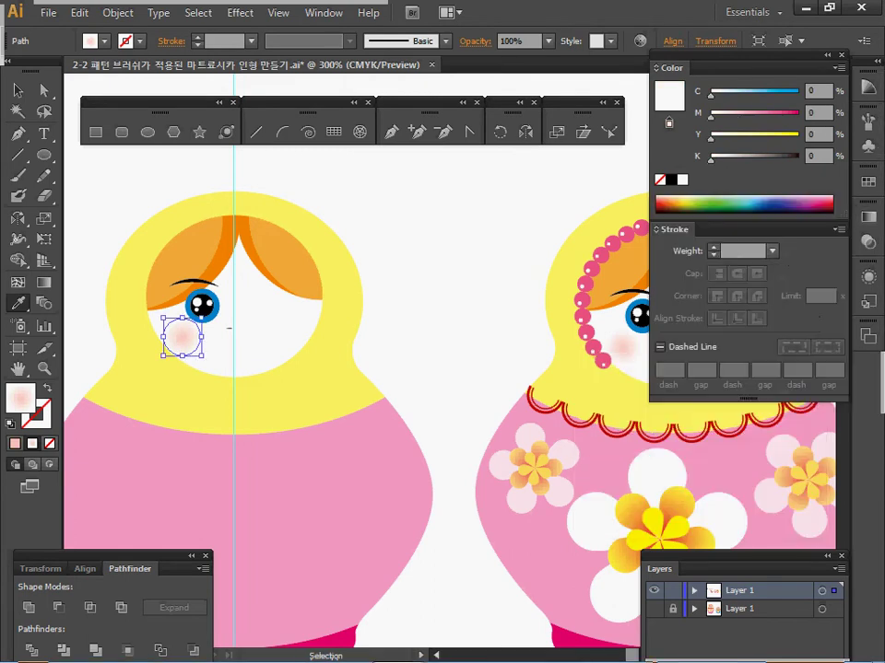
# Step: Select the copied eyebrow, eye, cheek blush and nostril together on the plain doll's face
pyautogui.keyDown('ctrl'); pyautogui.keyDown('alt'); pyautogui.click(388, 291); pyautogui.keyUp('alt'); pyautogui.keyUp('ctrl')
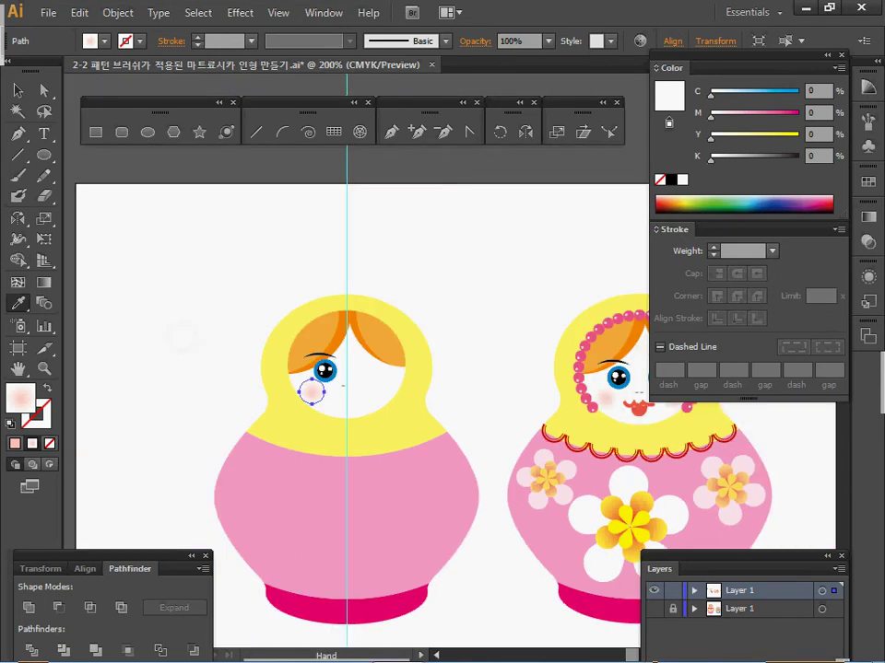
pyautogui.moveTo(183, 337); pyautogui.dragTo(99, 266)
pyautogui.moveTo(148, 230); pyautogui.dragTo(263, 348)
pyautogui.moveTo(248, 195); pyautogui.dragTo(280, 264)
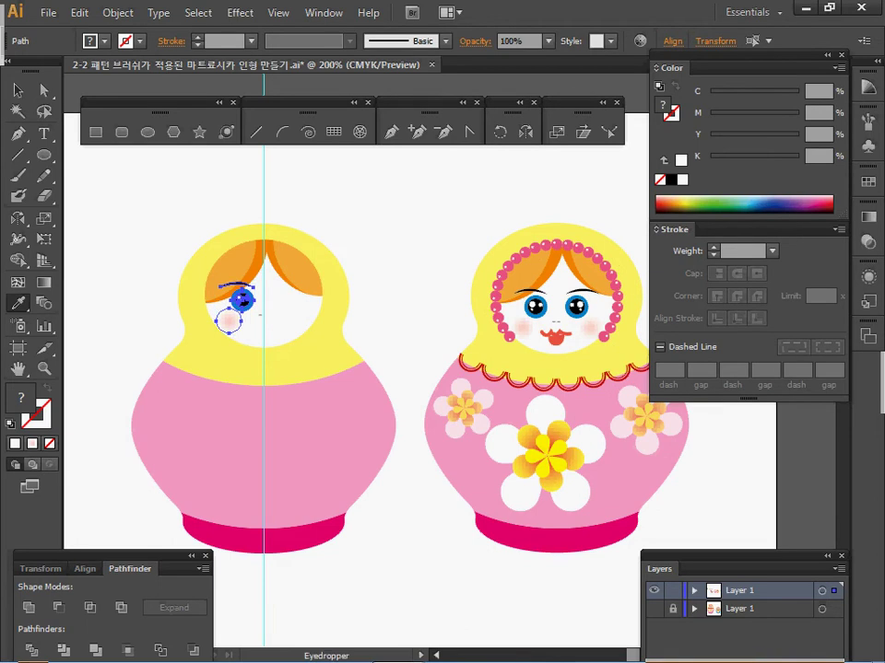
pyautogui.scroll(4, 273, 309)
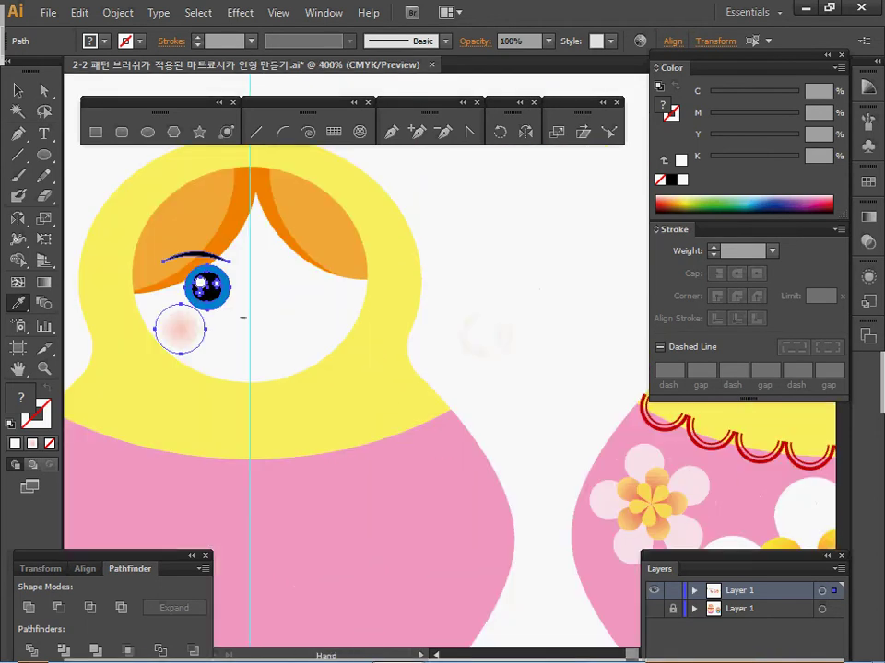
pyautogui.keyDown('ctrl'); pyautogui.keyDown('shift'); pyautogui.click(243, 318); pyautogui.keyUp('shift'); pyautogui.keyUp('ctrl')
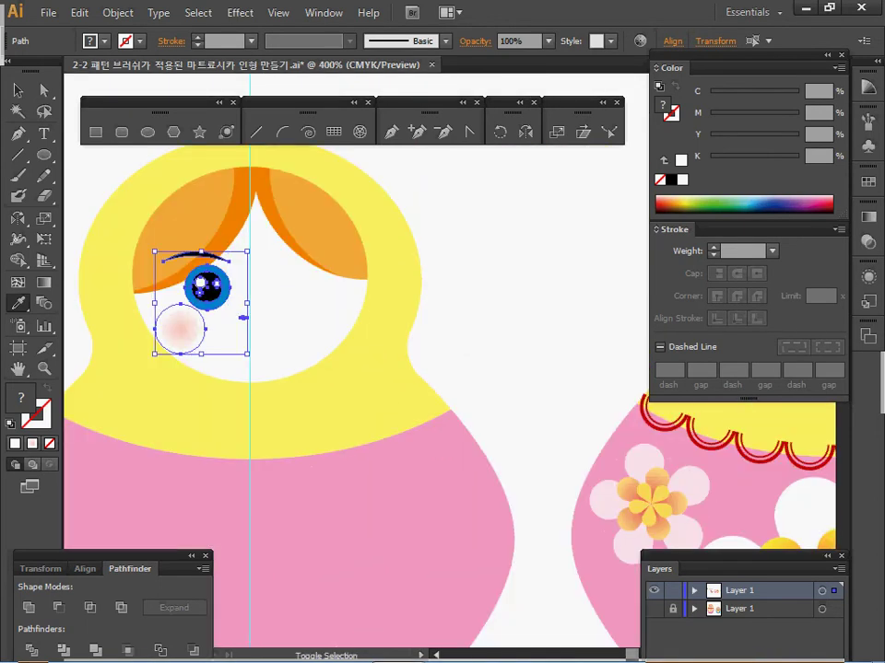
# Step: Reflect a copy of the selected facial features about the vertical axis at the guide, clear the selection, and save the document
pyautogui.press('o')
pyautogui.press('alt')
pyautogui.keyDown('alt'); pyautogui.click(250, 277); pyautogui.keyUp('alt')
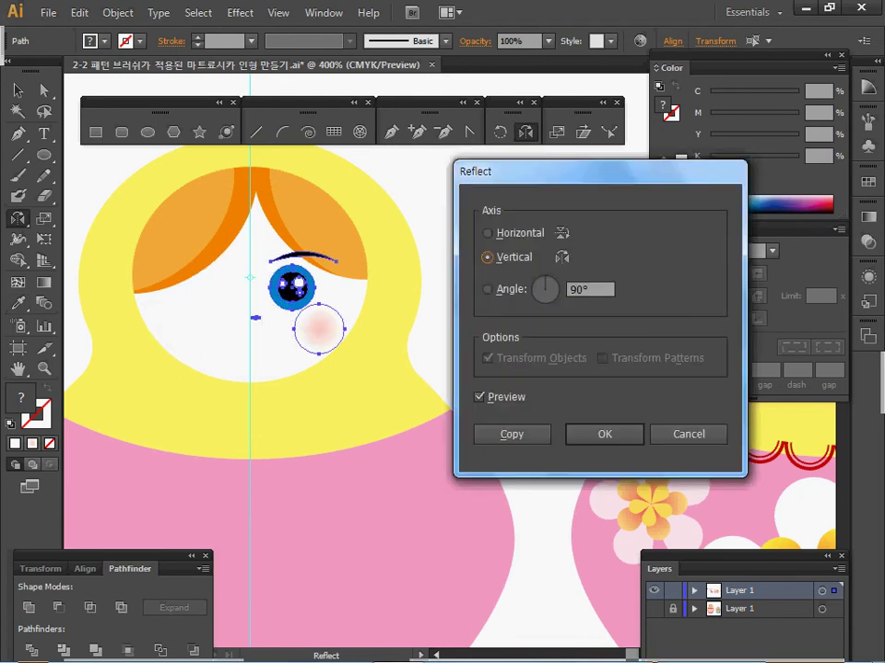
pyautogui.hotkey('alt', 'c')
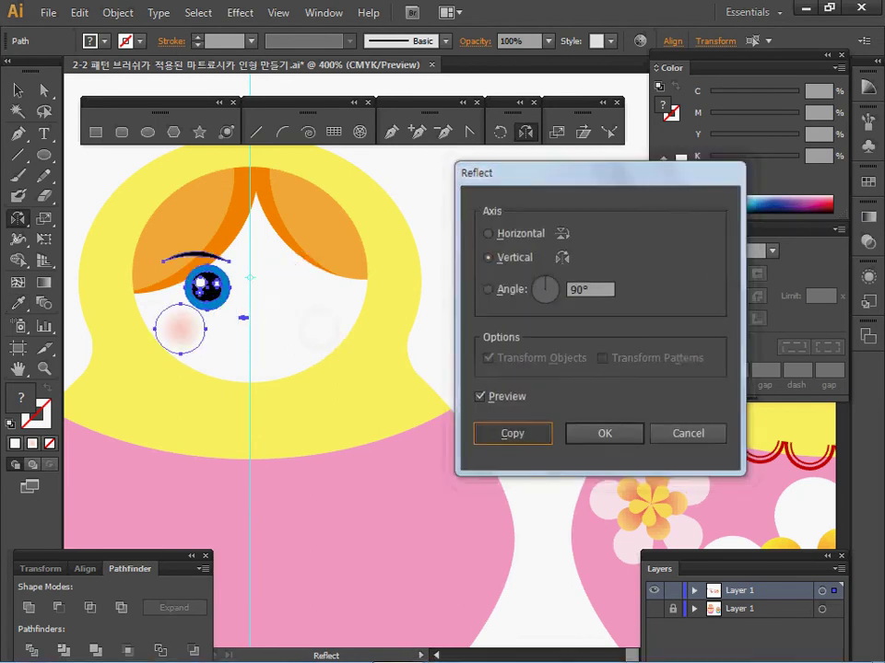
pyautogui.hotkey('ctrl', 'shift', 'a')
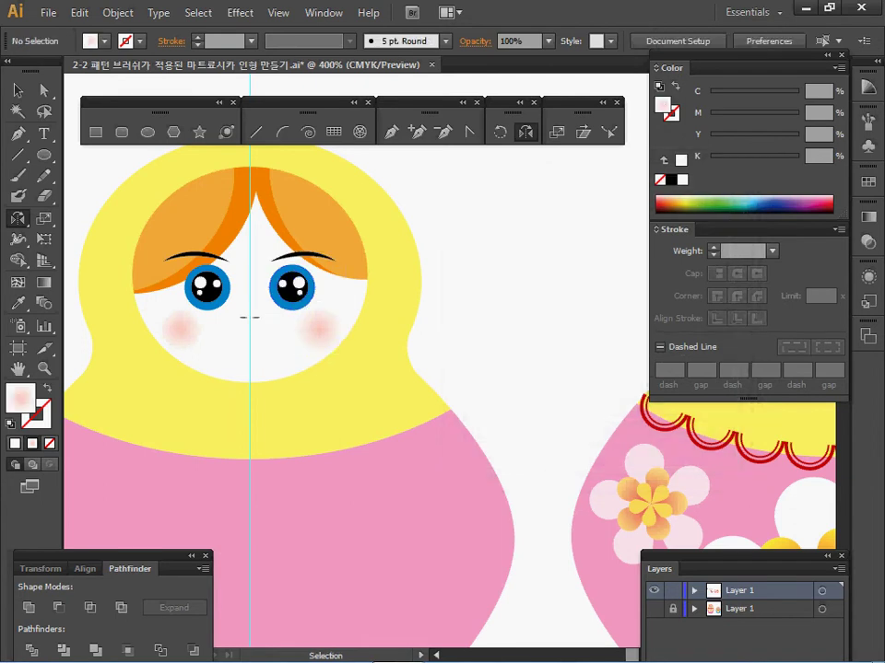
pyautogui.keyDown('ctrl'); pyautogui.keyDown('alt'); pyautogui.click(449, 361); pyautogui.keyUp('alt'); pyautogui.keyUp('ctrl')
pyautogui.moveTo(450, 360); pyautogui.dragTo(353, 312)
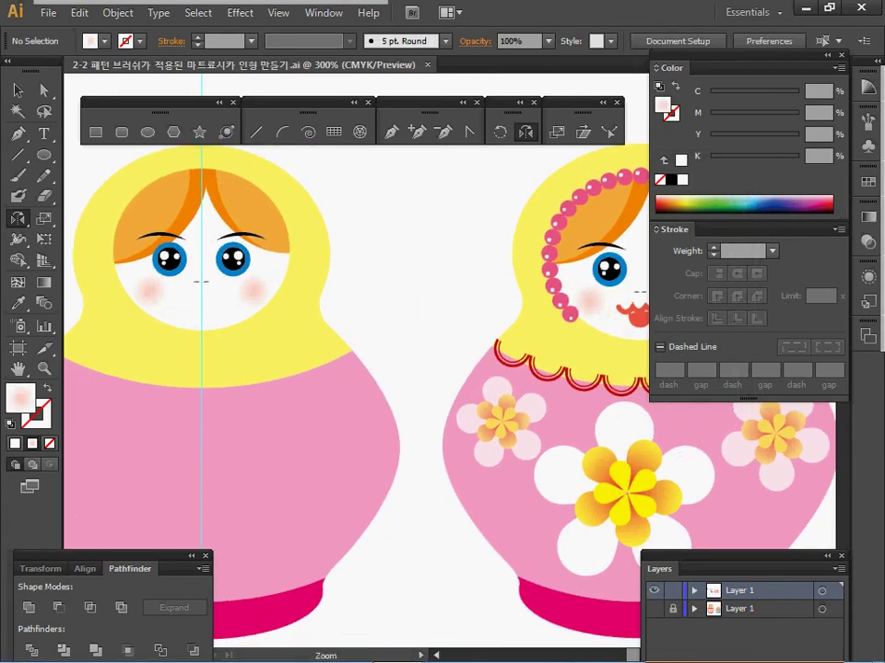
# Step: Select the reference doll's wavy lip line and examine its stroke colour, weight and cap settings
pyautogui.keyDown('ctrl'); pyautogui.click(578, 359); pyautogui.keyUp('ctrl')
pyautogui.keyDown('ctrl'); pyautogui.click(525, 341); pyautogui.keyUp('ctrl')
pyautogui.keyDown('ctrl'); pyautogui.click(542, 311); pyautogui.keyUp('ctrl')
pyautogui.keyDown('ctrl'); pyautogui.click(468, 315); pyautogui.keyUp('ctrl')
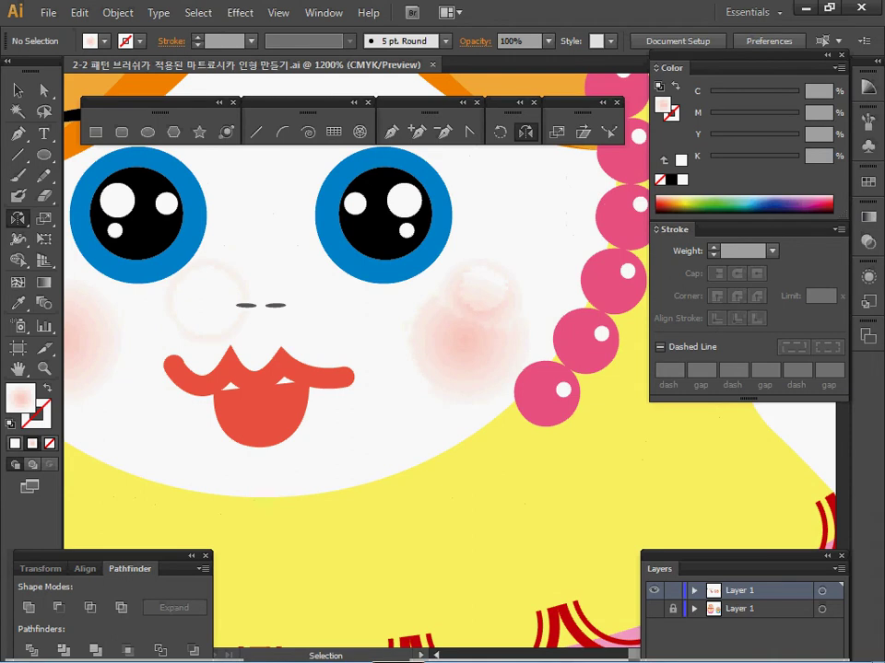
pyautogui.keyDown('ctrl'); pyautogui.click(387, 369); pyautogui.keyUp('ctrl')
pyautogui.keyDown('ctrl'); pyautogui.click(387, 525); pyautogui.keyUp('ctrl')
pyautogui.keyDown('ctrl'); pyautogui.click(317, 376); pyautogui.keyUp('ctrl')
pyautogui.press('o')
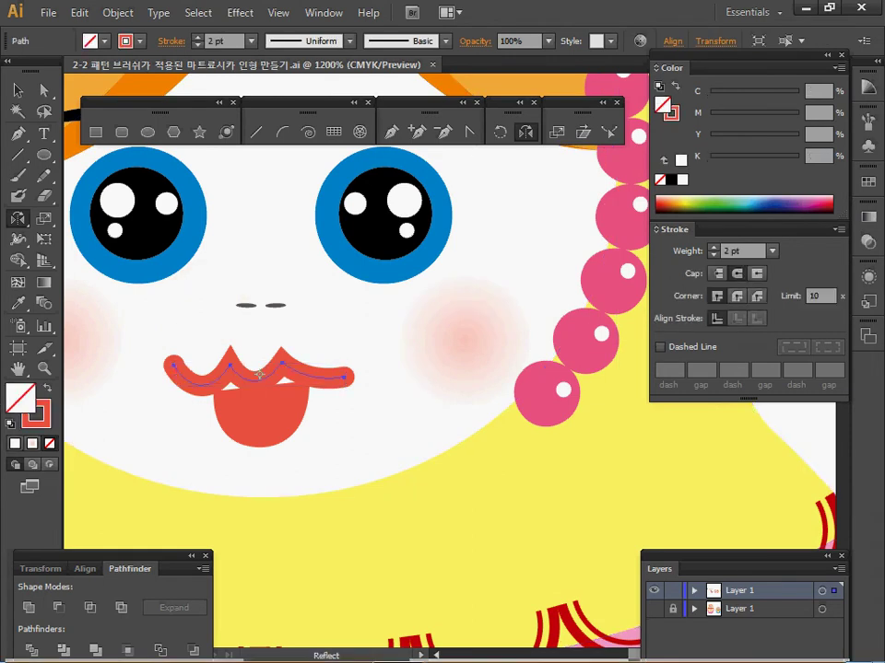
pyautogui.press('x')
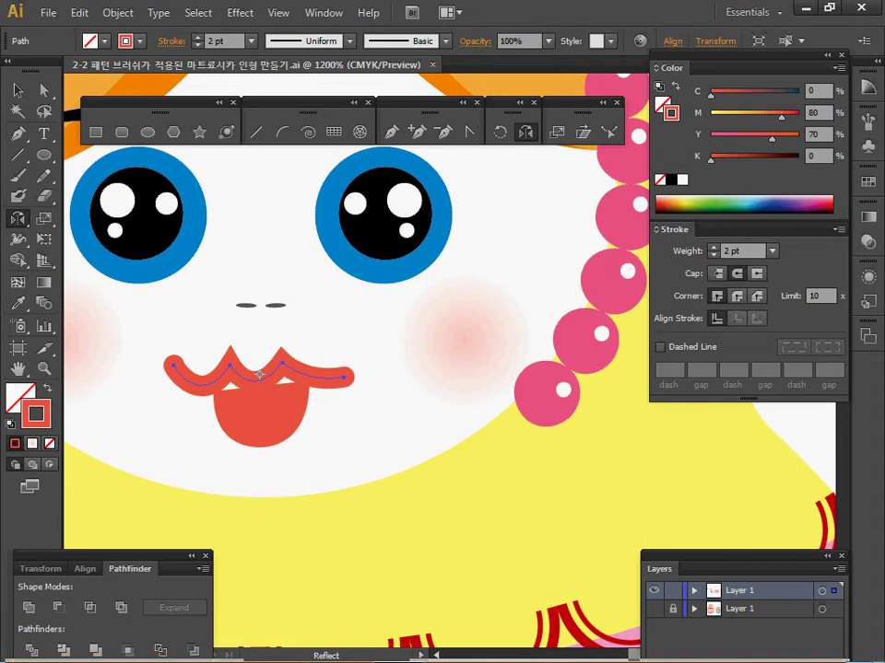
pyautogui.press('p')
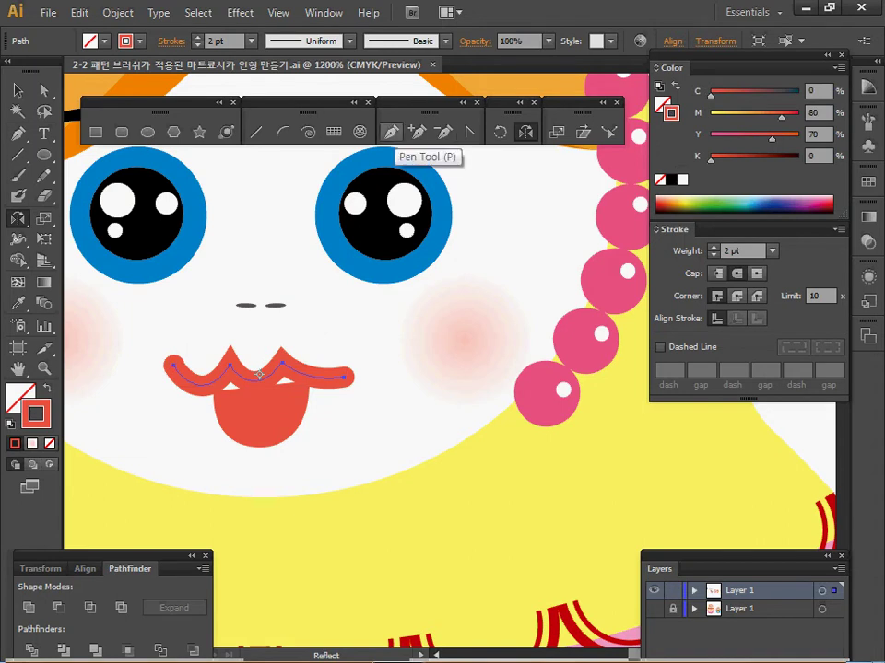
pyautogui.click(740, 251)
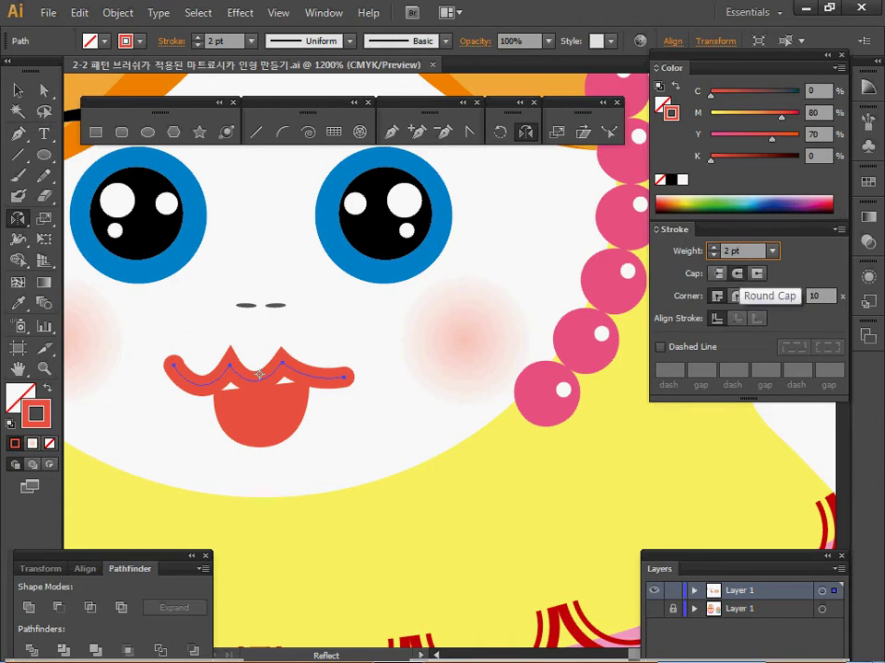
# Step: Select the reference doll's rounded lower-lip shape together with the wavy lip line
pyautogui.press('ctrl')
pyautogui.keyDown('ctrl'); pyautogui.click(261, 415); pyautogui.keyUp('ctrl')
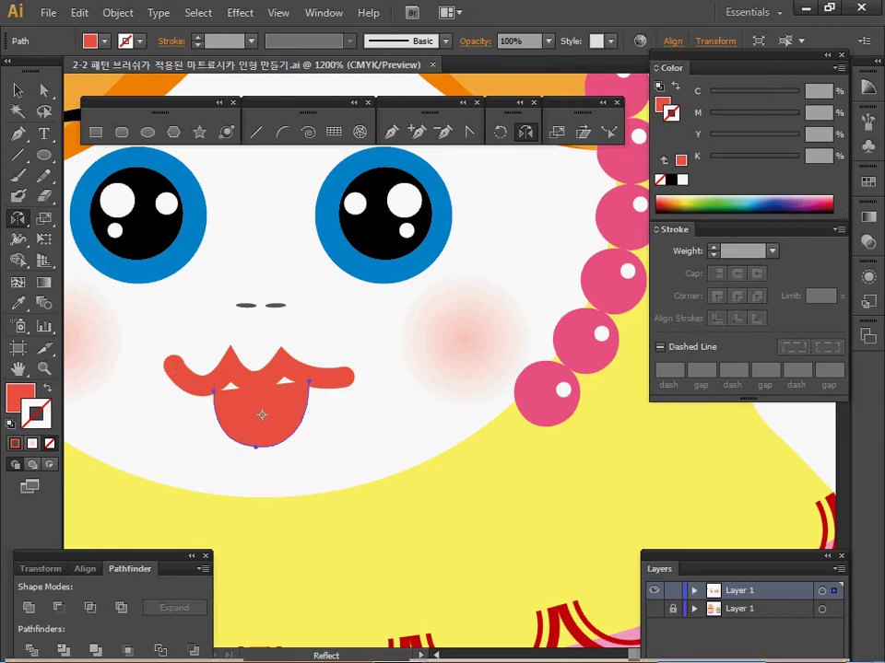
pyautogui.press('ctrl')
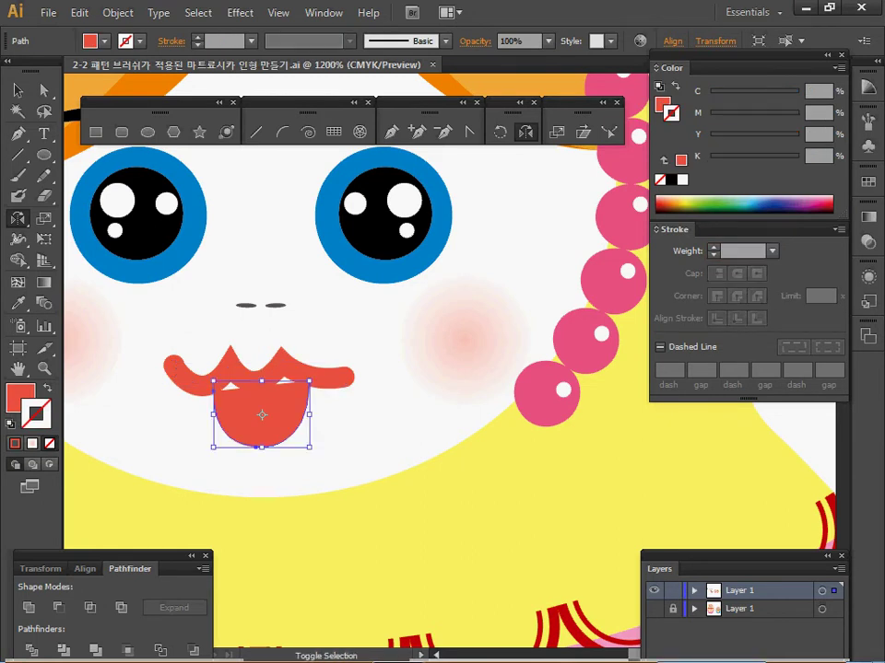
pyautogui.keyDown('ctrl'); pyautogui.keyDown('shift'); pyautogui.click(177, 371); pyautogui.keyUp('shift'); pyautogui.keyUp('ctrl')
pyautogui.keyDown('ctrl'); pyautogui.keyDown('shift'); pyautogui.click(177, 371); pyautogui.keyUp('shift'); pyautogui.keyUp('ctrl')
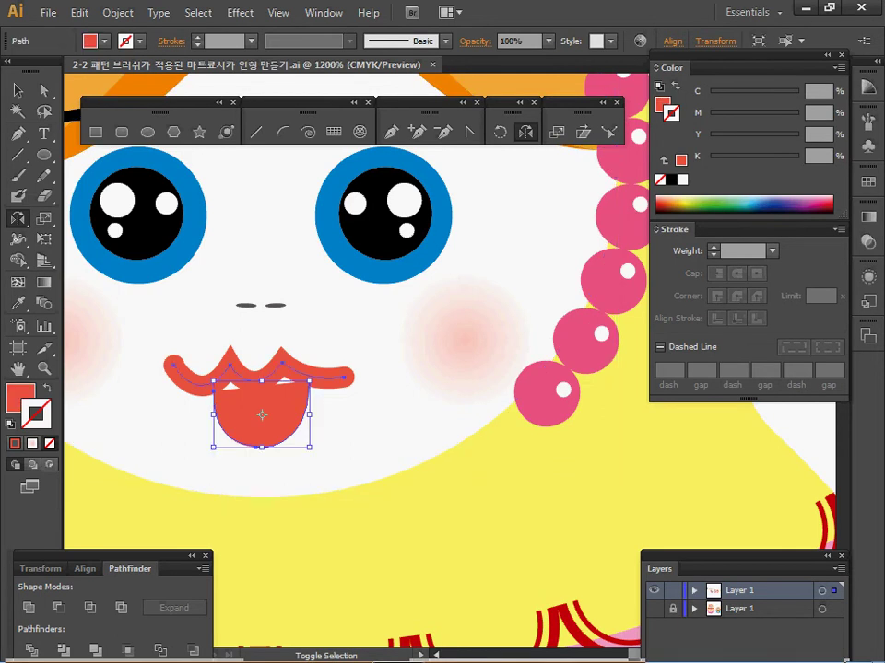
pyautogui.keyDown('ctrl'); pyautogui.keyDown('shift'); pyautogui.click(181, 375); pyautogui.keyUp('shift'); pyautogui.keyUp('ctrl')
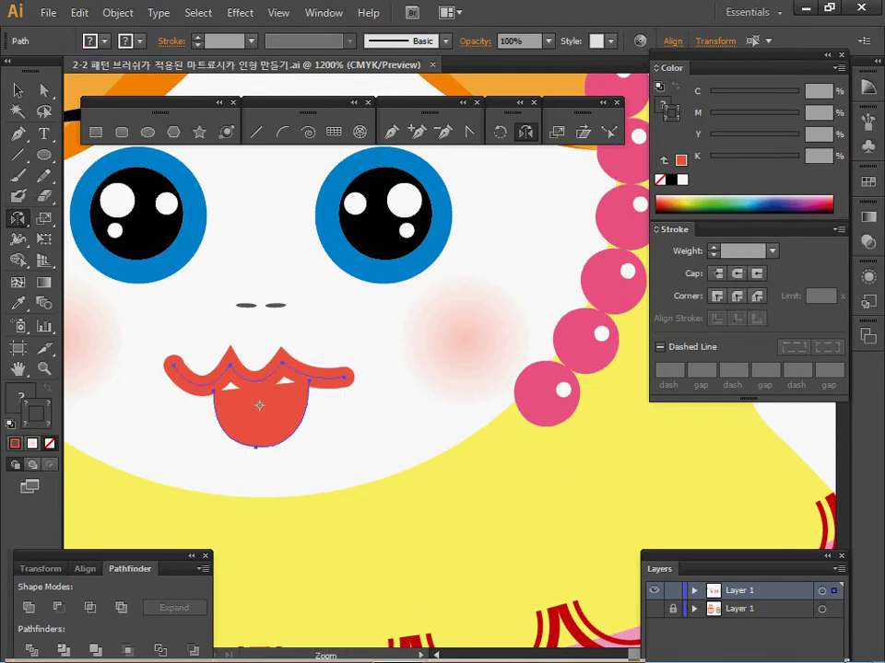
# Step: Place a copy of the selected mouth below the nostrils on the plain doll's face, centred on the vertical guide
pyautogui.keyDown('ctrl'); pyautogui.keyDown('alt'); pyautogui.click(656, 452); pyautogui.keyUp('alt'); pyautogui.keyUp('ctrl')
pyautogui.keyDown('ctrl'); pyautogui.keyDown('alt'); pyautogui.click(656, 451); pyautogui.keyUp('alt'); pyautogui.keyUp('ctrl')
pyautogui.keyDown('ctrl'); pyautogui.keyDown('alt'); pyautogui.click(656, 452); pyautogui.keyUp('alt'); pyautogui.keyUp('ctrl')
pyautogui.keyDown('ctrl'); pyautogui.keyDown('alt'); pyautogui.click(626, 442); pyautogui.keyUp('alt'); pyautogui.keyUp('ctrl')
pyautogui.moveTo(387, 369); pyautogui.dragTo(735, 519)
pyautogui.hotkey('ctrl', '+')
pyautogui.hotkey('ctrl', '+')
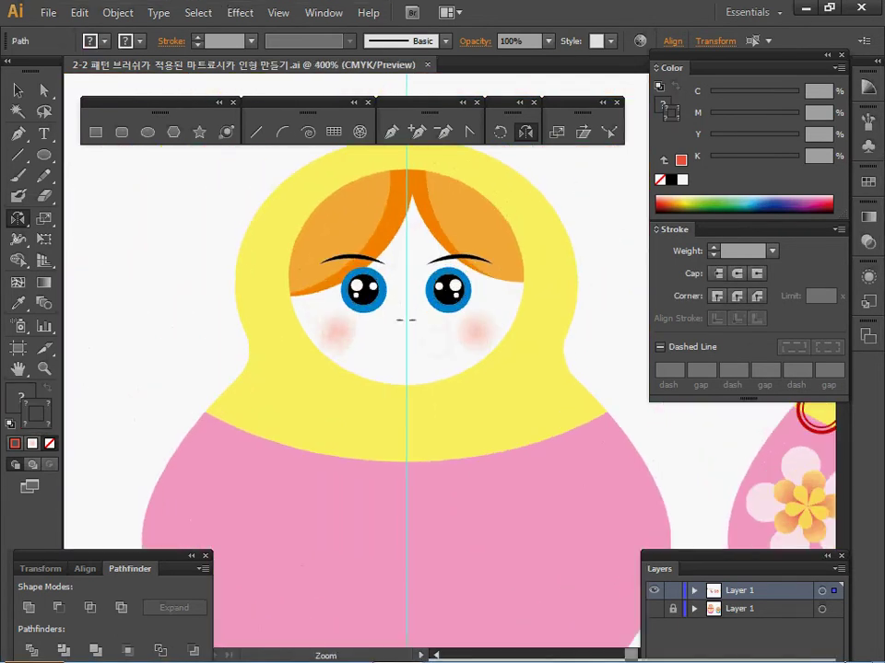
pyautogui.moveTo(449, 367); pyautogui.dragTo(433, 329)
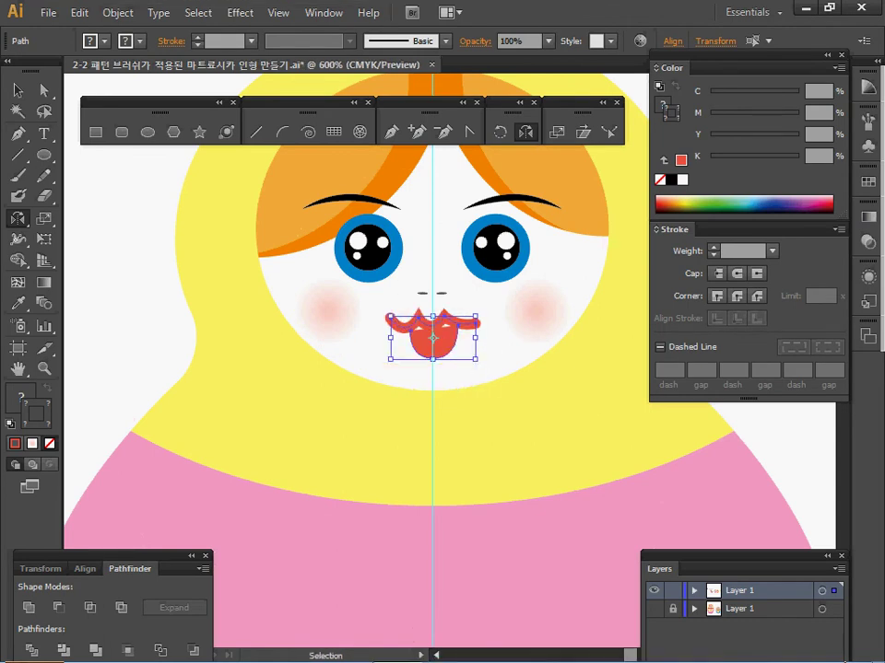
# Step: Save the document and clear the selection of the copied mouth
pyautogui.hotkey('ctrl', '-')
pyautogui.hotkey('ctrl', '-')
pyautogui.hotkey('ctrl', '-')
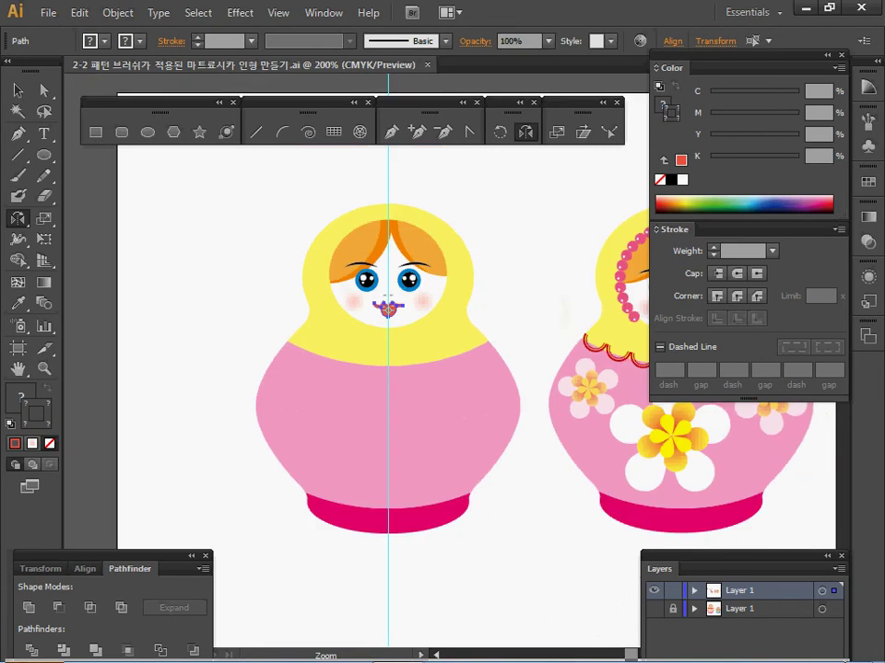
pyautogui.moveTo(536, 333); pyautogui.dragTo(495, 348)
pyautogui.keyDown('ctrl'); pyautogui.click(495, 348); pyautogui.keyUp('ctrl')
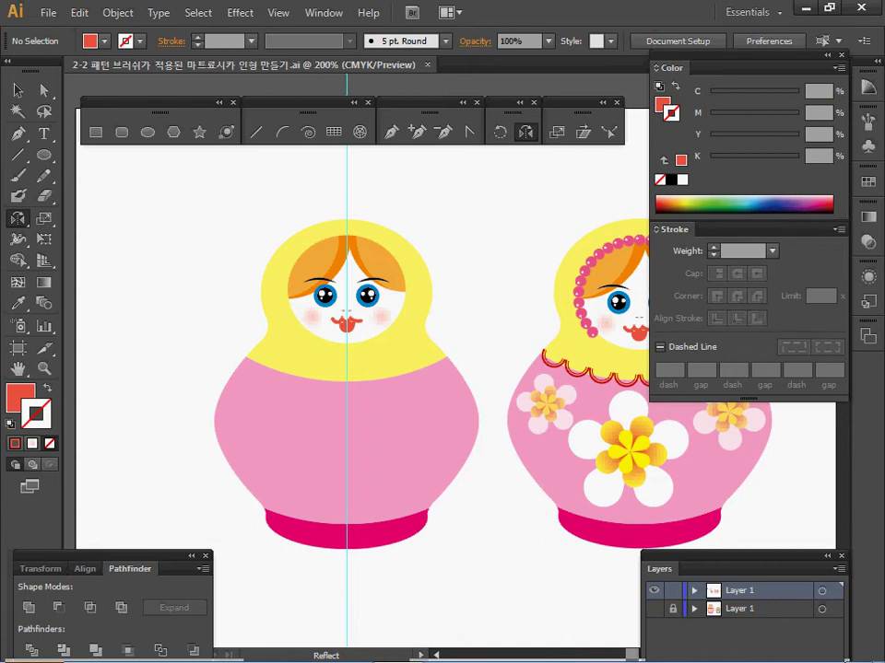
# Step: Create an 8 mm by 8 mm circle on the blank area beside the plain doll with the Ellipse tool
pyautogui.keyDown('ctrl'); pyautogui.click(401, 454); pyautogui.keyUp('ctrl')
pyautogui.moveTo(401, 455); pyautogui.dragTo(447, 522)
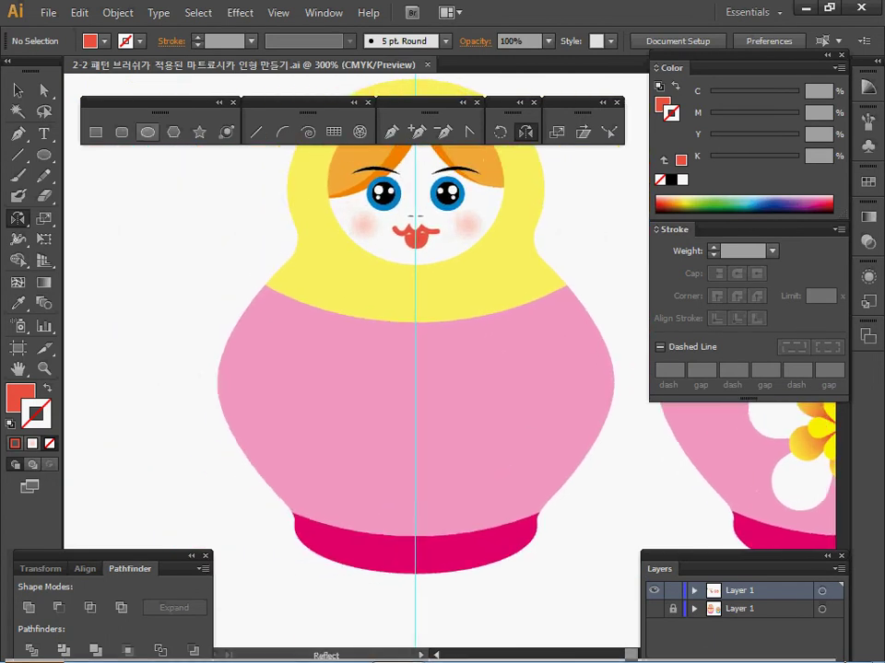
pyautogui.click(147, 132)
pyautogui.moveTo(415, 215); pyautogui.dragTo(450, 215)
pyautogui.click(450, 215)
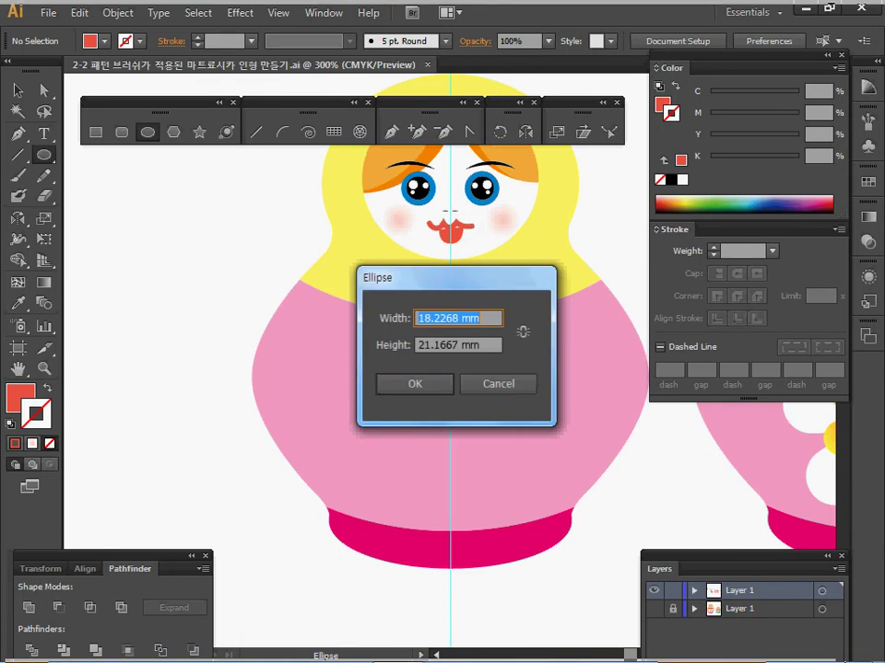
pyautogui.write('8')
pyautogui.press('Tab')
pyautogui.write('8')
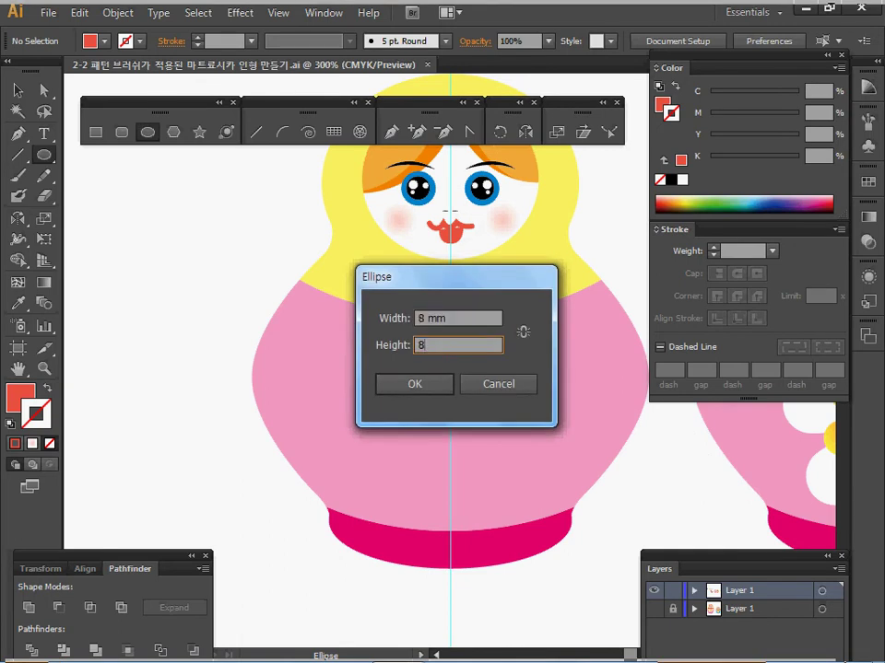
pyautogui.press('Return')
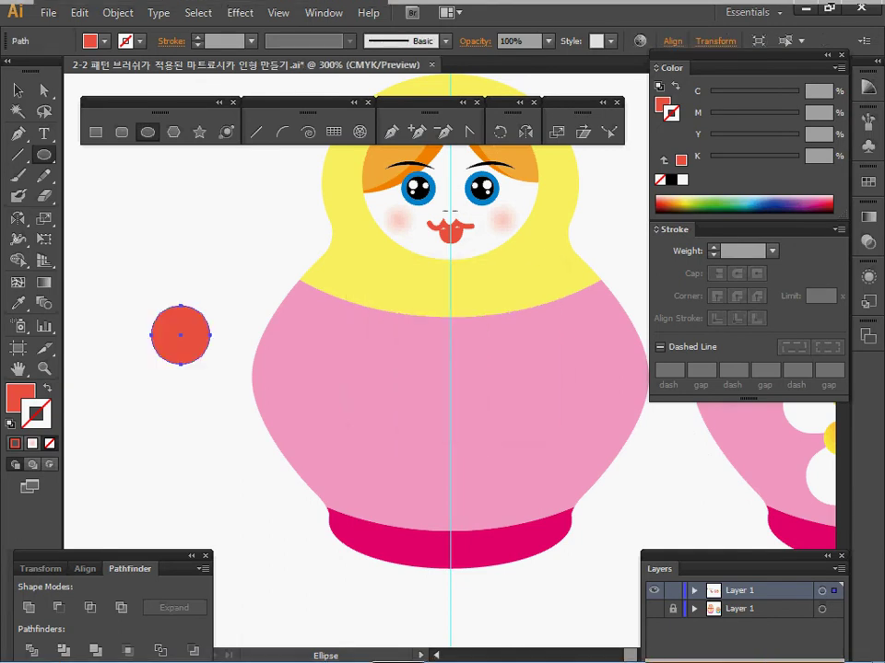
# Step: Stretch the red circle into an egg shape by moving only its lowest anchor point downward
pyautogui.press('a')
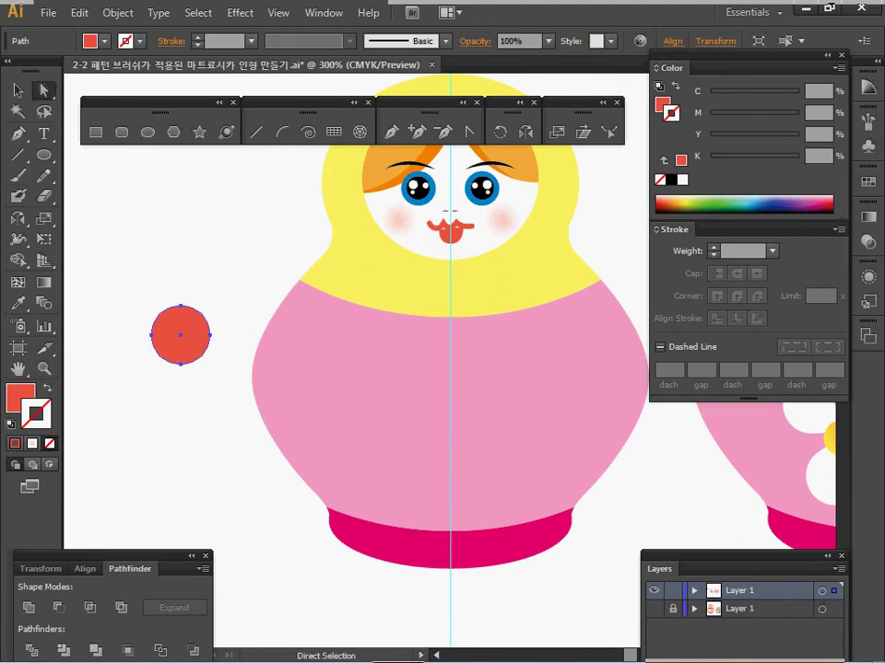
pyautogui.moveTo(157, 383); pyautogui.dragTo(204, 355)
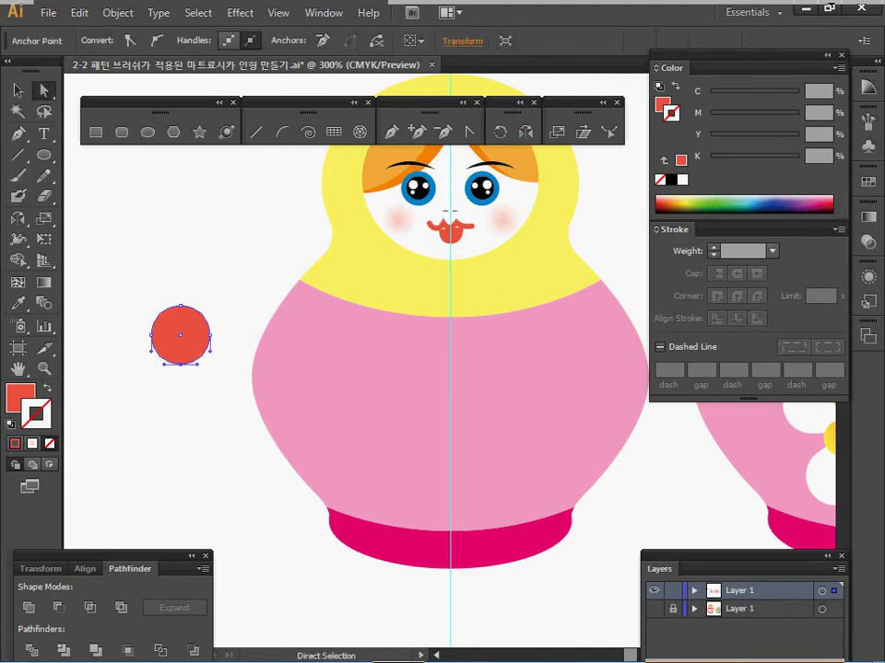
pyautogui.press('Down')
pyautogui.press('Down')
pyautogui.press('Down')
pyautogui.press('Down')
pyautogui.press('Down')
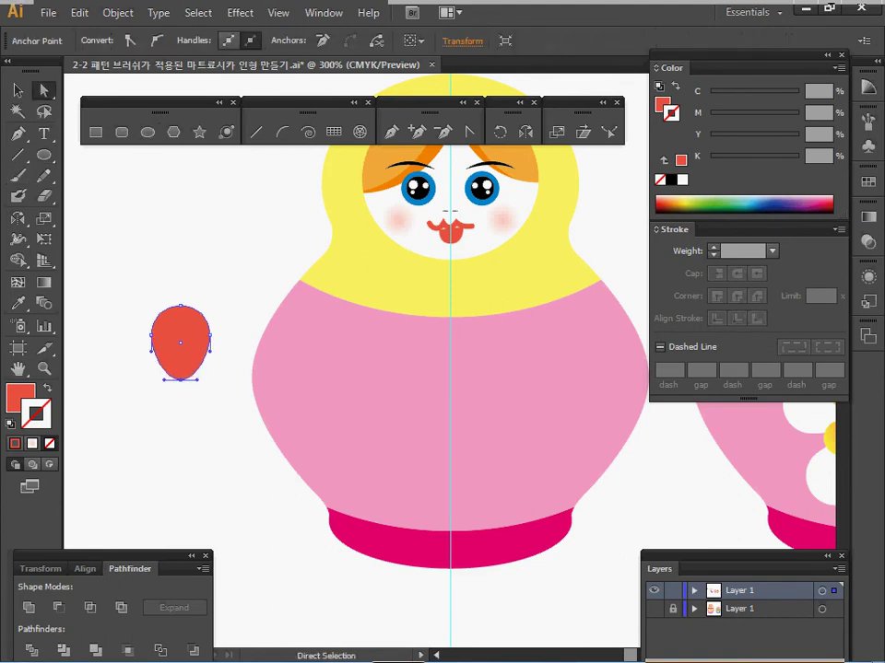
pyautogui.press('Down')
pyautogui.press('Down')
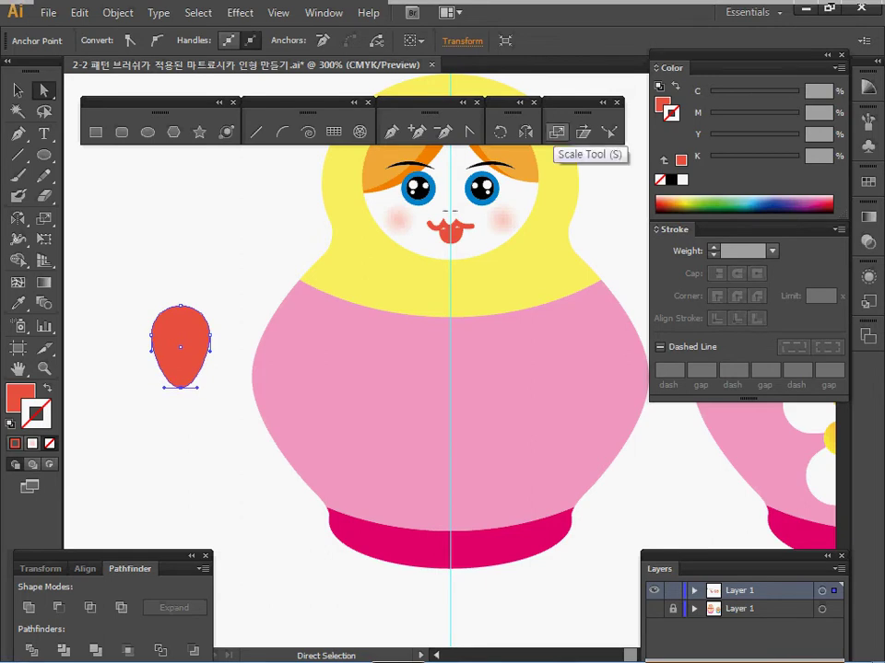
# Step: Scale the lowest anchor's handles inward horizontally so the egg shape tapers into a pointed petal
pyautogui.click(557, 132)
pyautogui.moveTo(221, 390); pyautogui.dragTo(188, 391)
pyautogui.keyDown('ctrl'); pyautogui.click(242, 491); pyautogui.keyUp('ctrl')
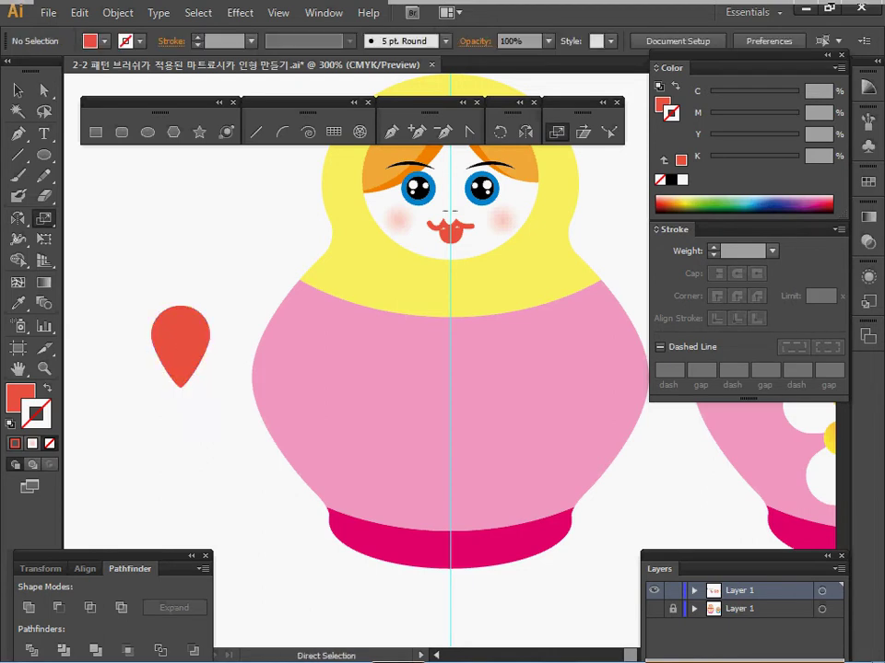
# Step: Rotate copies of the petal by 72° around its lower tip until five petals form a flower
pyautogui.keyDown('ctrl'); pyautogui.click(180, 346); pyautogui.keyUp('ctrl')
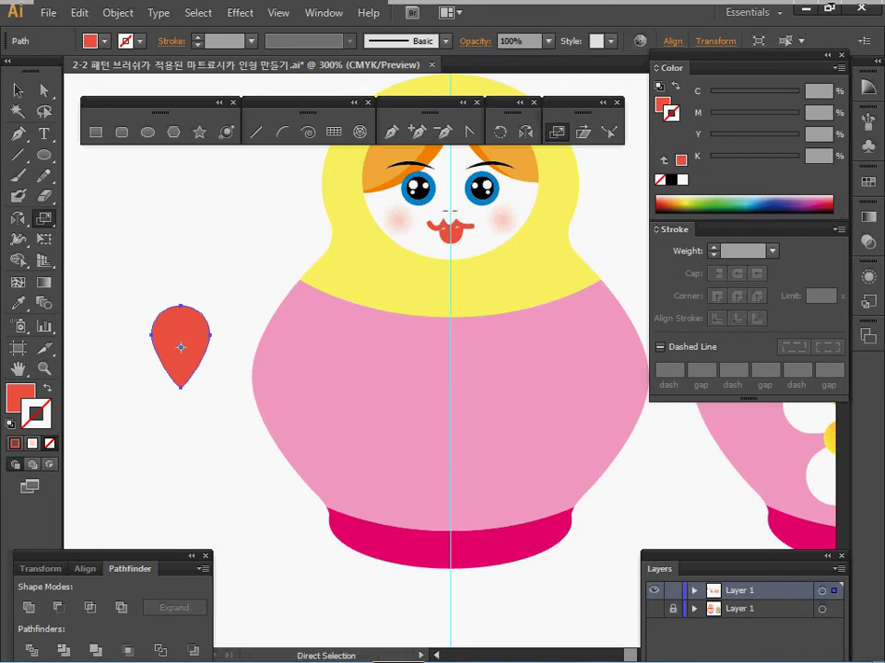
pyautogui.press('r')
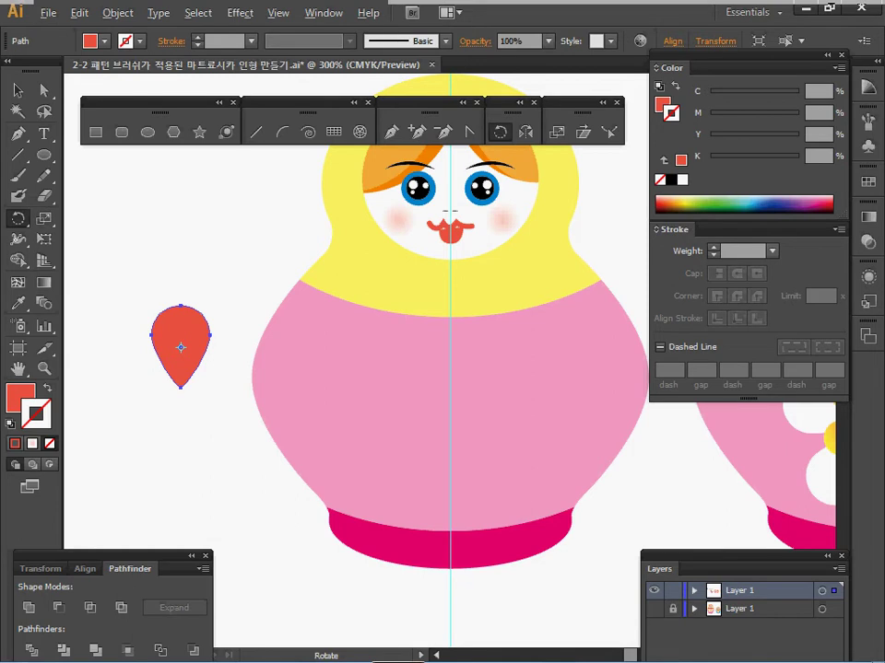
pyautogui.keyDown('alt'); pyautogui.click(180, 388); pyautogui.keyUp('alt')
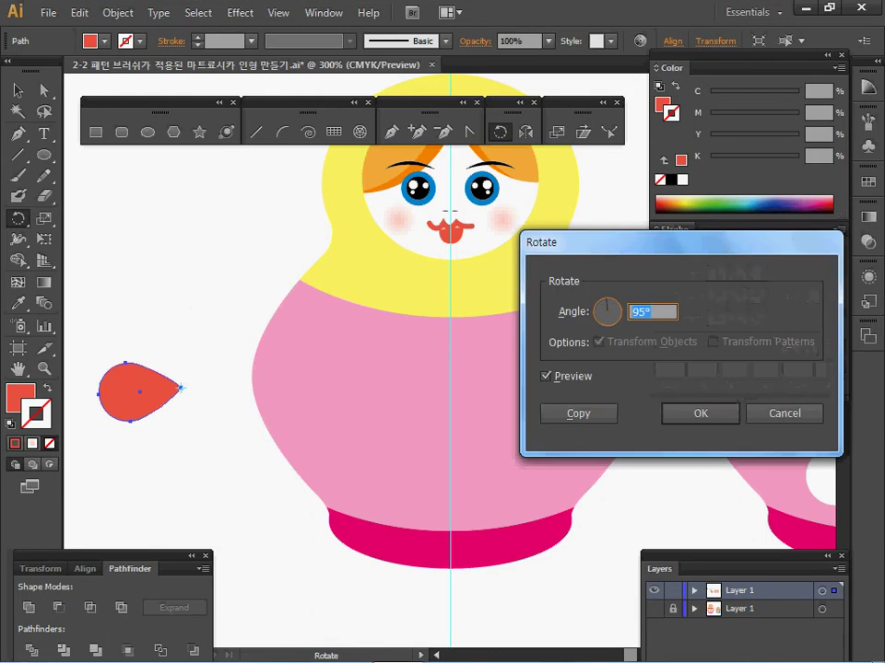
pyautogui.write('72')
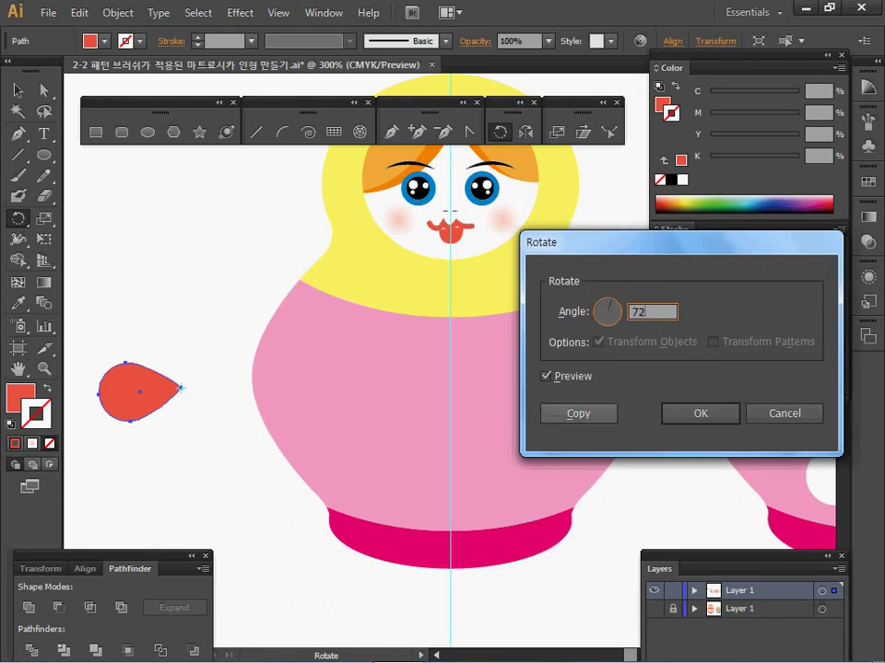
pyautogui.click(578, 414)
pyautogui.press('ctrl')
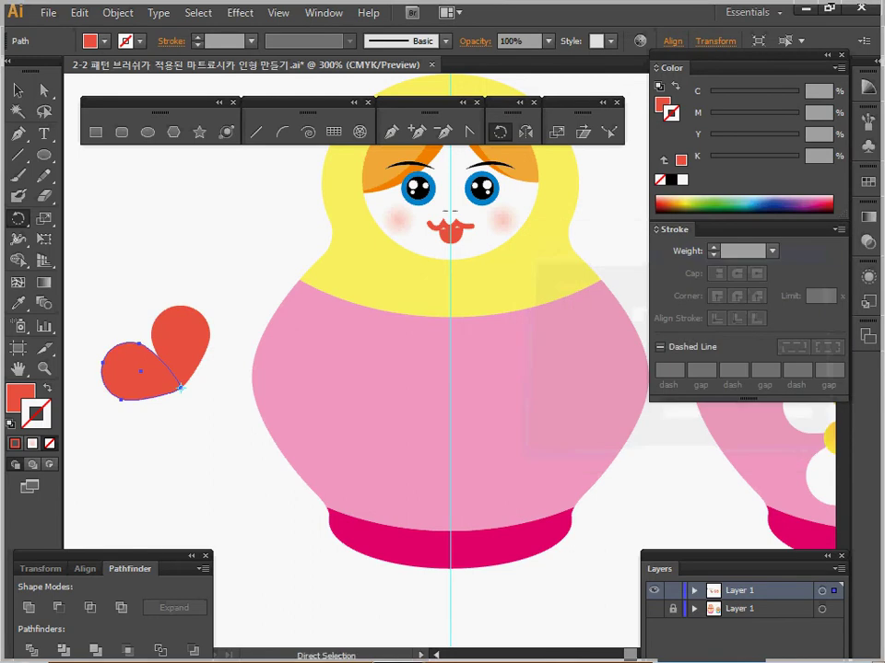
pyautogui.hotkey('ctrl', 'd')
pyautogui.hotkey('ctrl', 'd')
pyautogui.hotkey('ctrl', 'd')
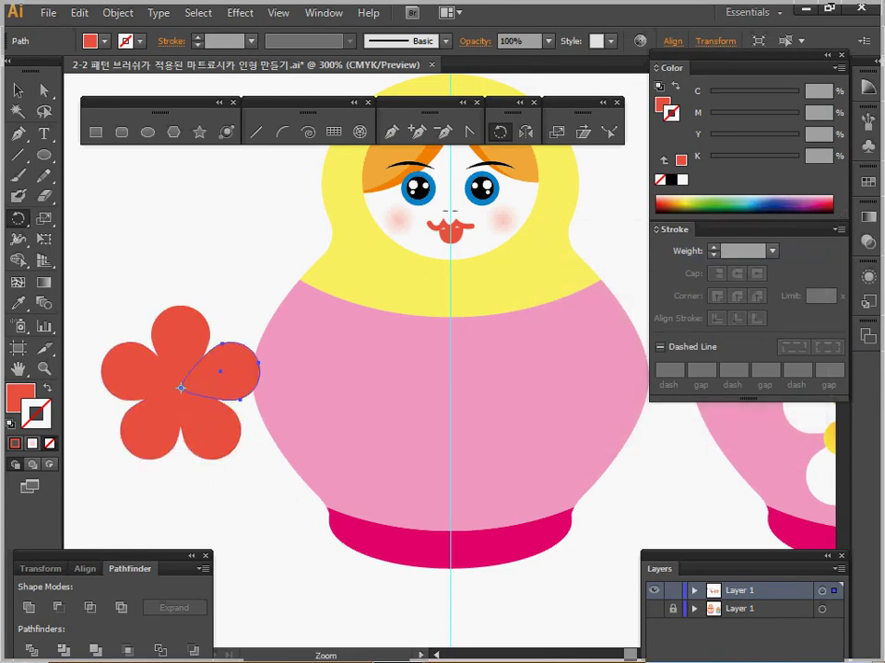
# Step: Select all five red petals and group them into one flower
pyautogui.keyDown('ctrl'); pyautogui.keyDown('alt'); pyautogui.click(259, 406); pyautogui.keyUp('alt'); pyautogui.keyUp('ctrl')
pyautogui.moveTo(553, 368); pyautogui.dragTo(337, 355)
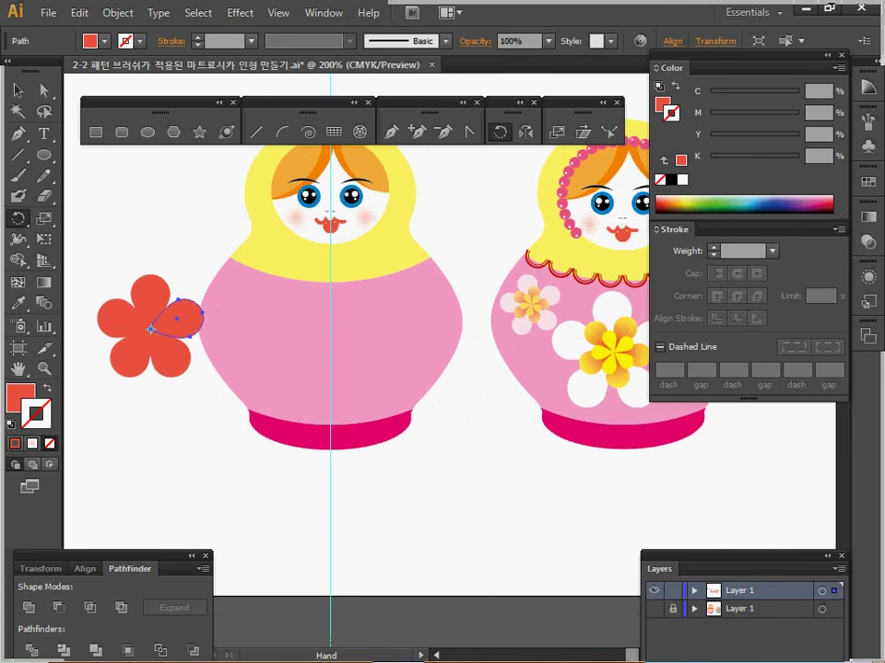
pyautogui.press('v')
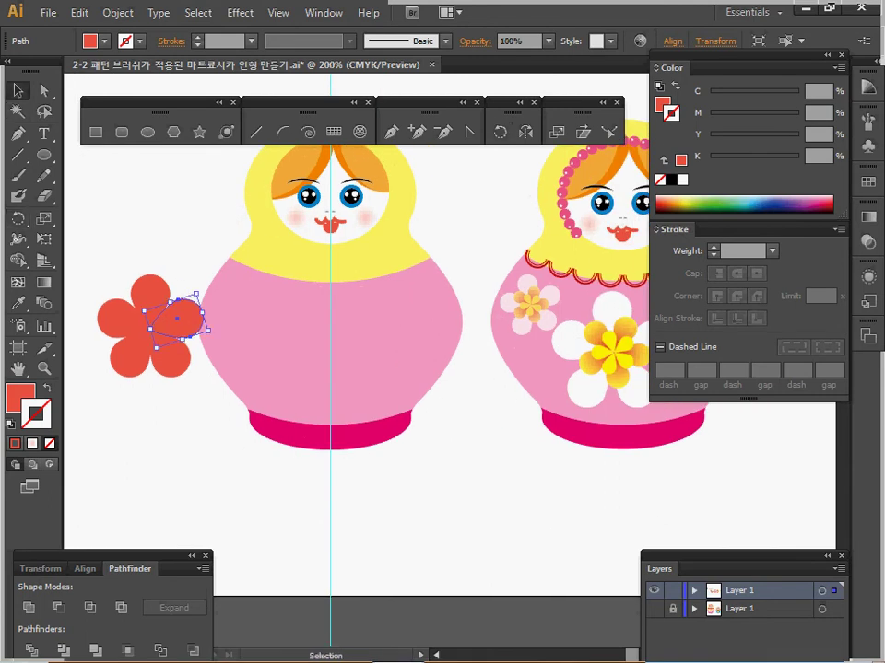
pyautogui.moveTo(150, 318); pyautogui.dragTo(154, 354)
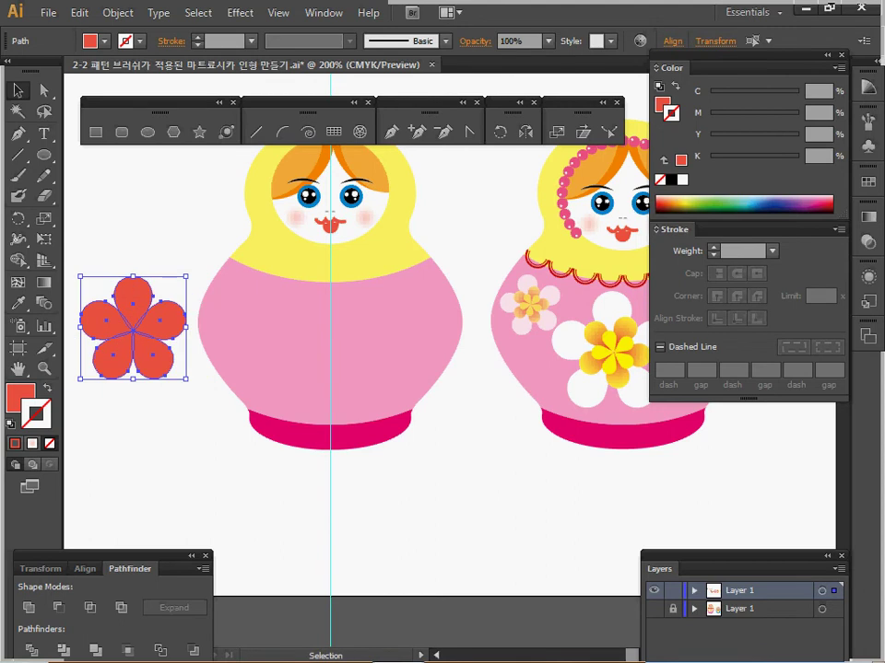
pyautogui.hotkey('ctrl', 'g')
# Step: Fill the flower with the reference flower's white and centre it on the vertical guide over the plain doll's body
pyautogui.press('i')
pyautogui.click(575, 342)
pyautogui.press('v')
pyautogui.moveTo(133, 332); pyautogui.dragTo(330, 355)
pyautogui.press('i')
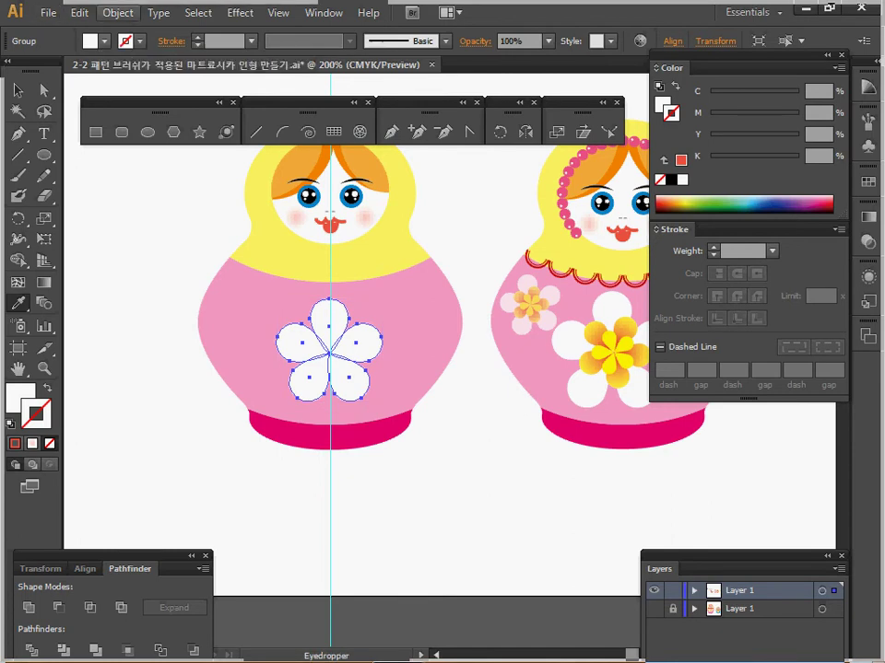
# Step: Copy the white flower with Transform Each at 60% horizontal and vertical scale and 45° rotation, and repeat the transformation once
pyautogui.click(117, 13)
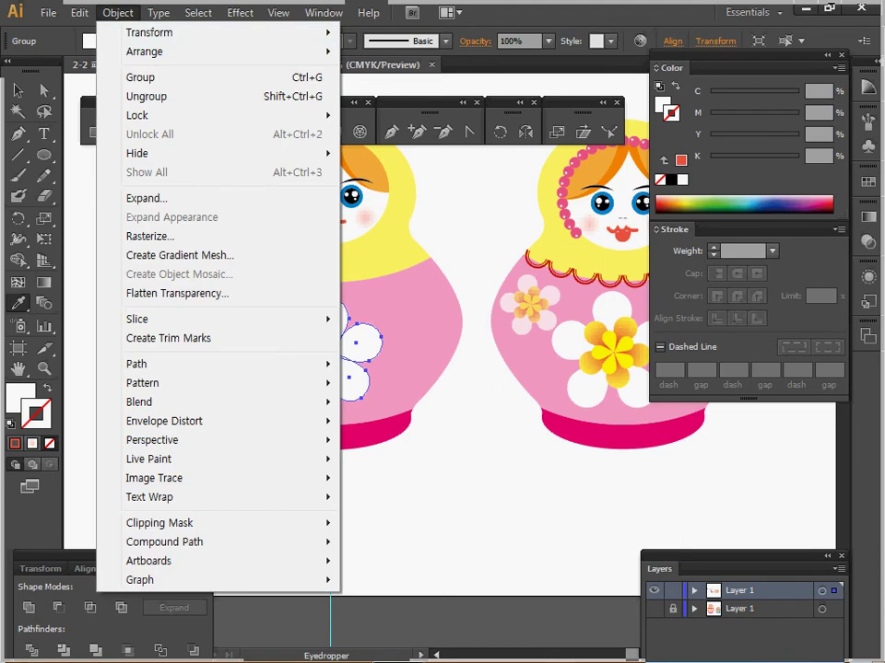
pyautogui.moveTo(184, 32)
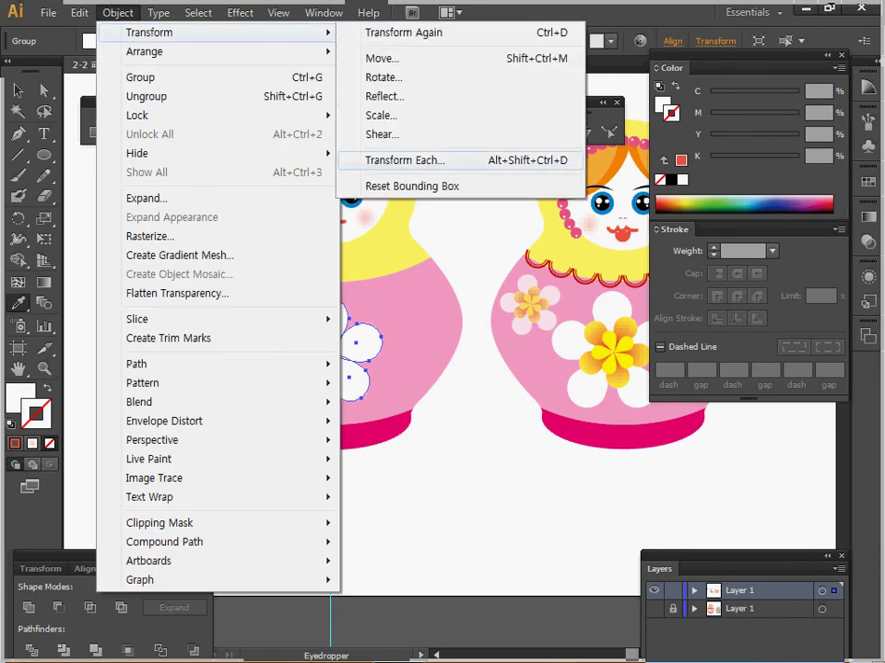
pyautogui.click(405, 161)
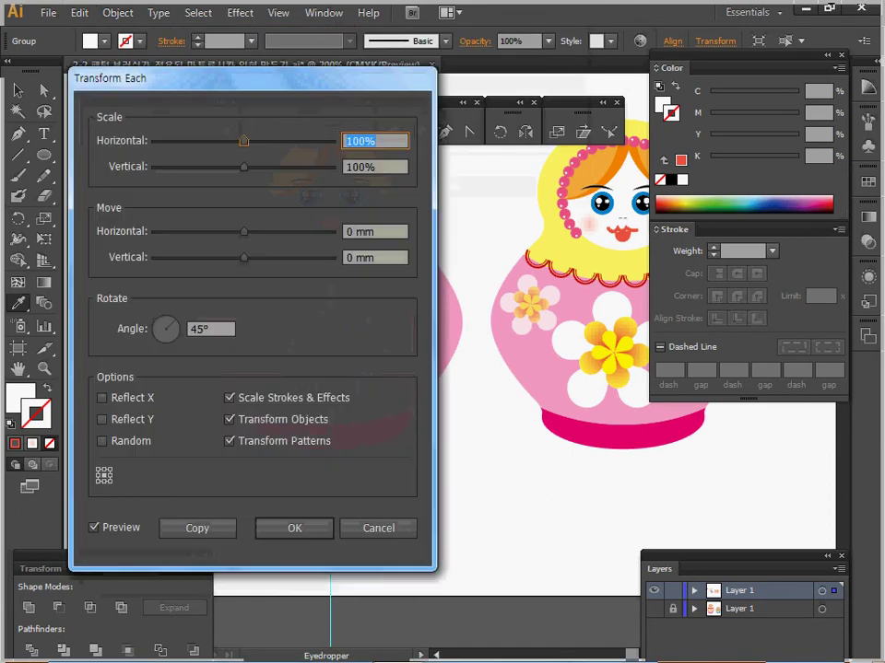
pyautogui.write('60')
pyautogui.press('Tab')
pyautogui.write('60')
pyautogui.press('Tab')
pyautogui.press('Tab')
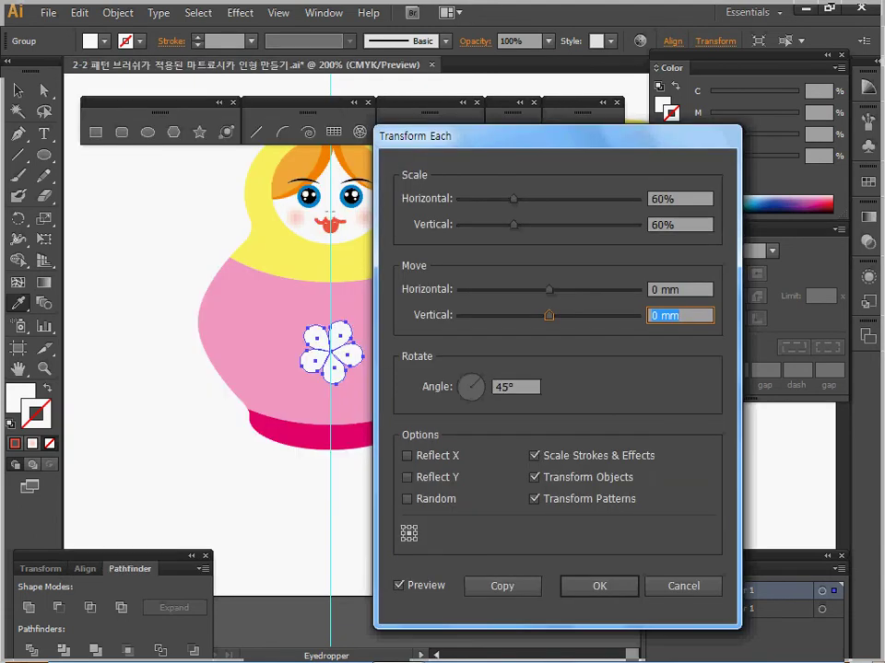
pyautogui.press('Tab')
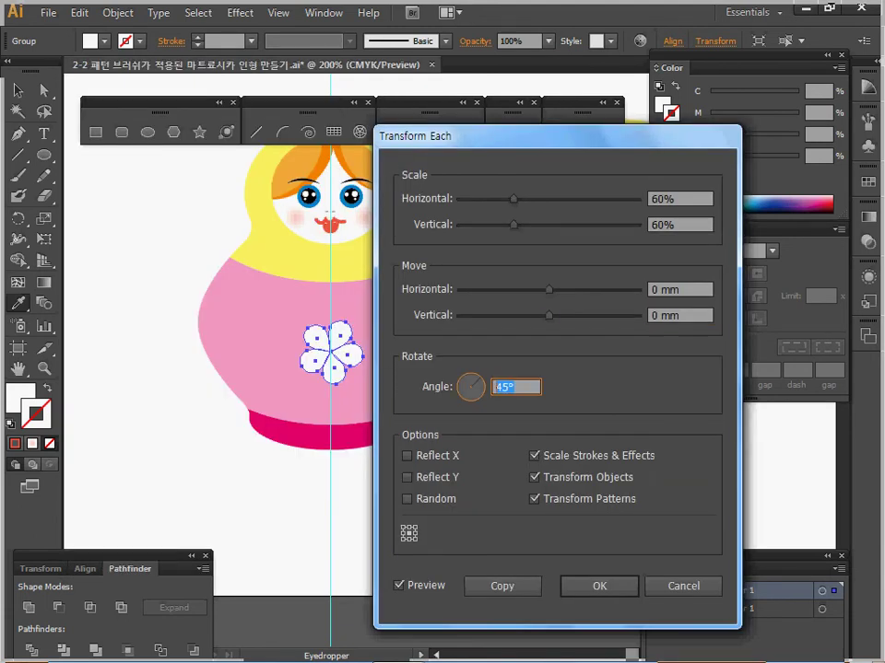
pyautogui.press('Tab')
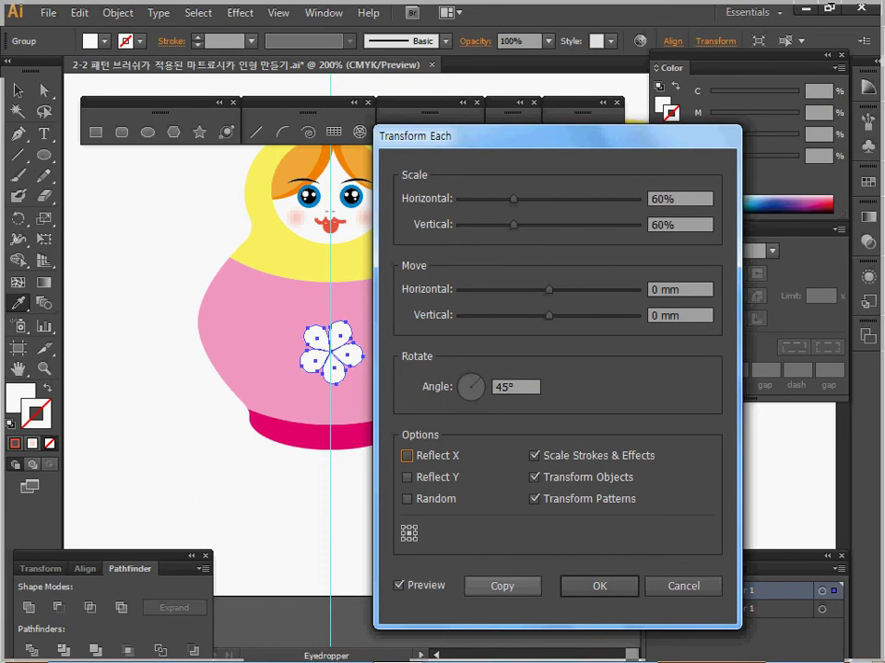
pyautogui.click(502, 586)
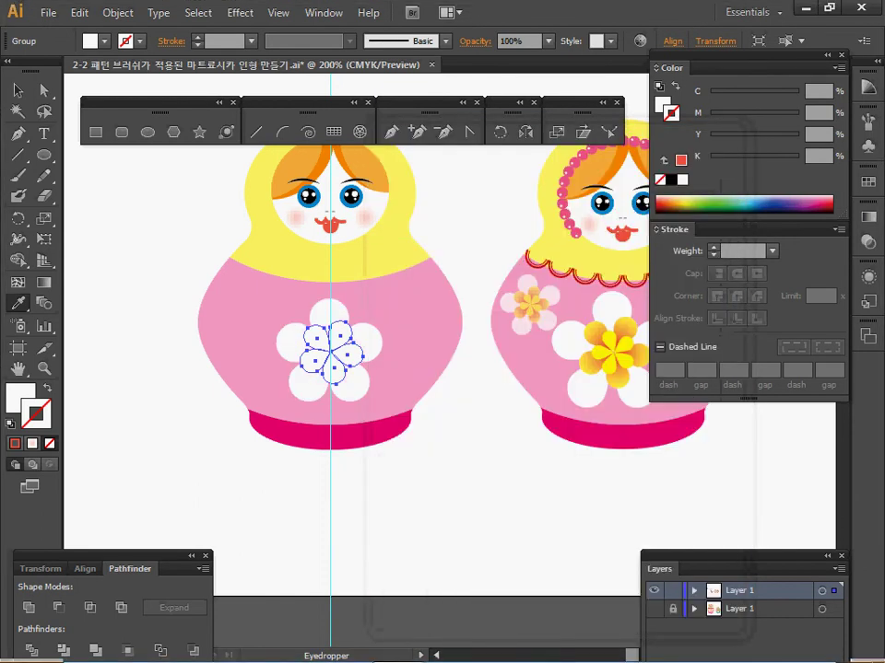
pyautogui.hotkey('ctrl', 'd')
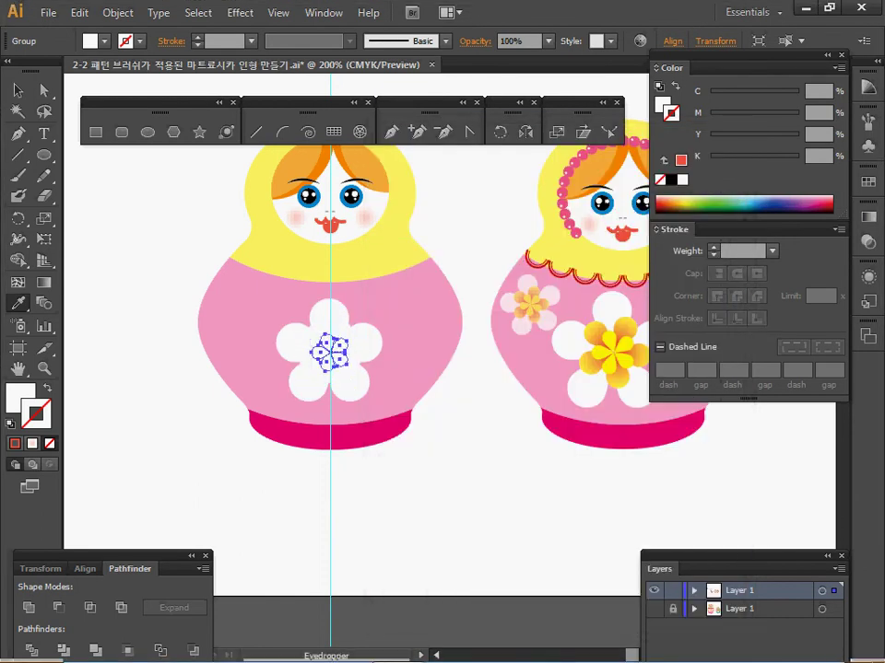
# Step: Fill the smallest flower with the reference's yellow and the middle flower with the reference's yellow-orange petal gradient
pyautogui.hotkey('ctrl', '+')
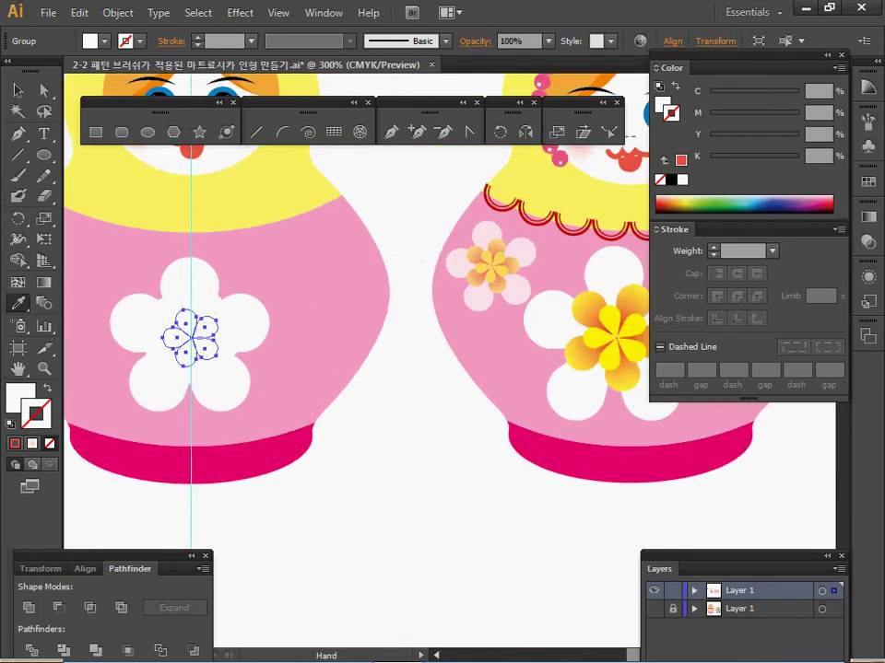
pyautogui.click(610, 322)
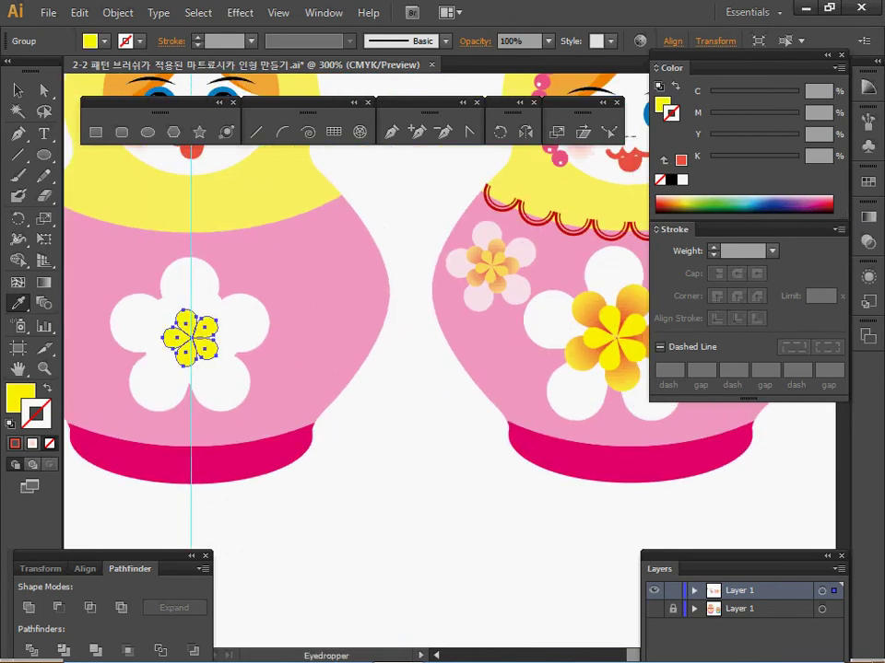
pyautogui.press('v')
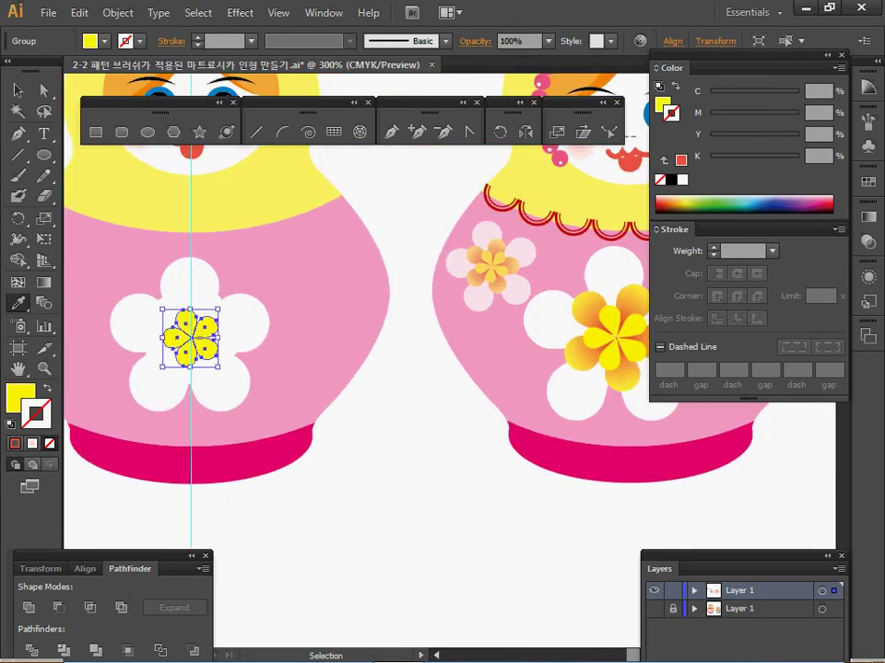
pyautogui.keyDown('ctrl'); pyautogui.click(229, 342); pyautogui.keyUp('ctrl')
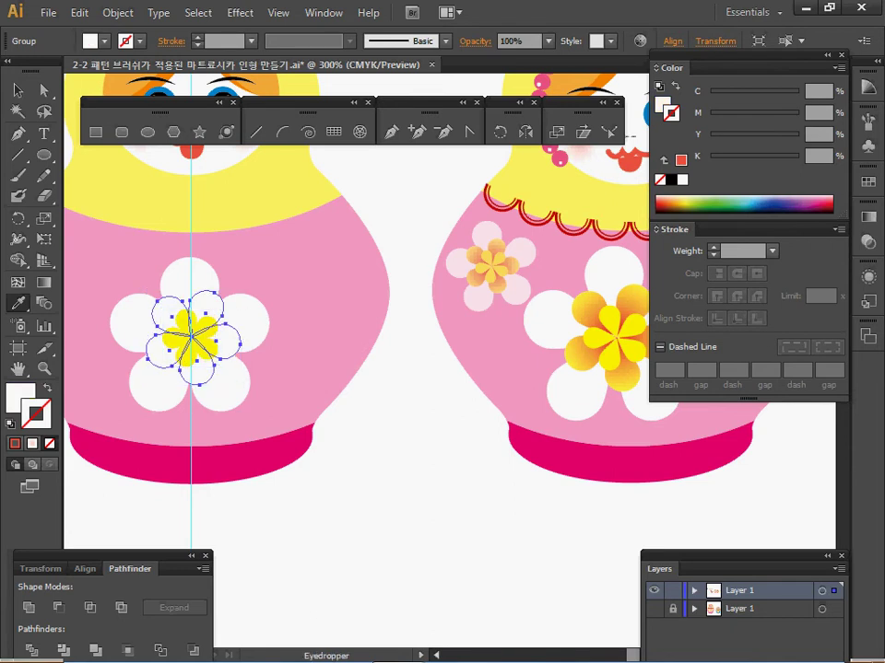
pyautogui.click(590, 309)
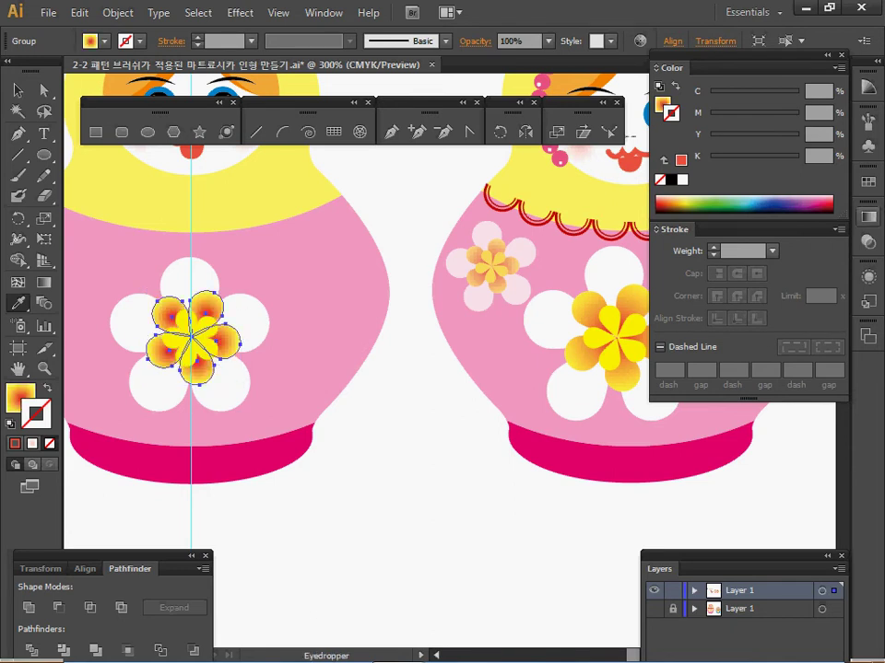
# Step: Inspect the two colour stops of the middle flower's radial gradient
pyautogui.click(868, 217)
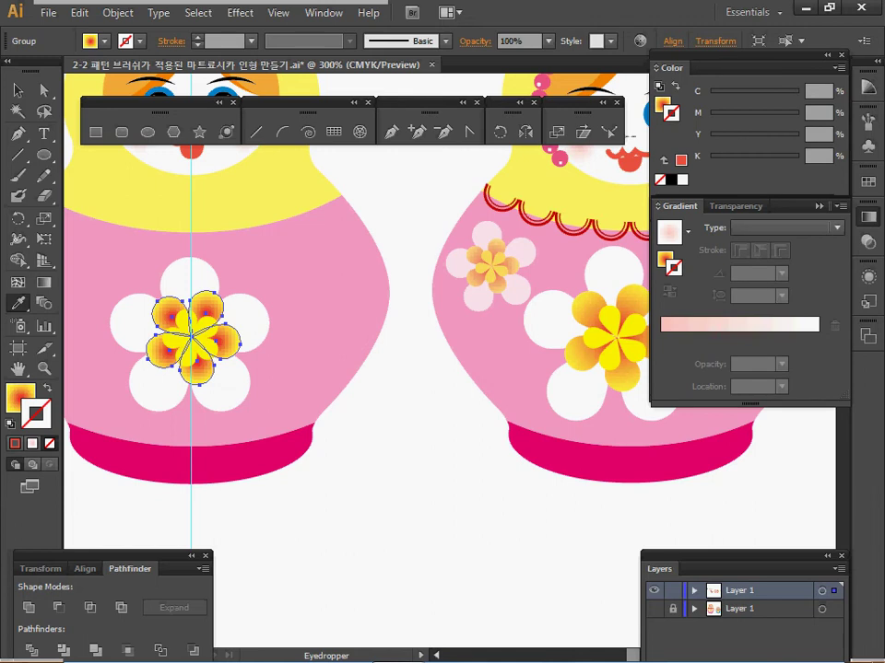
pyautogui.click(685, 340)
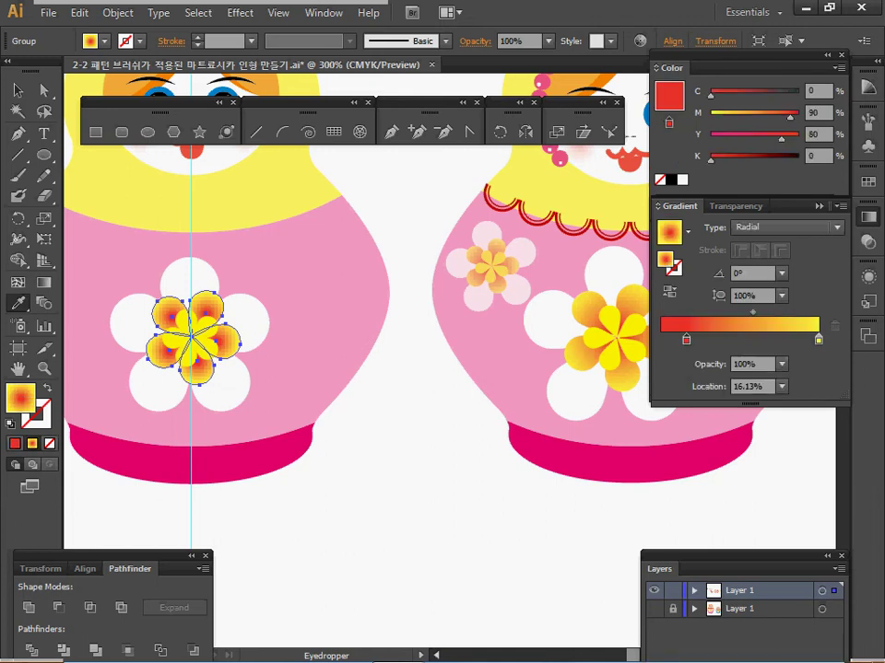
pyautogui.keyDown('ctrl'); pyautogui.click(208, 351); pyautogui.keyUp('ctrl')
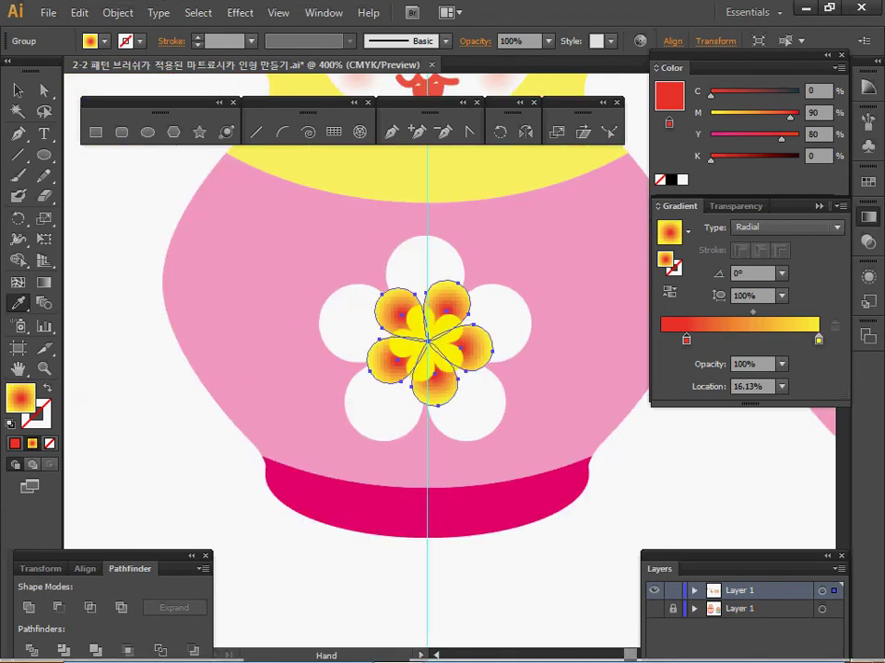
pyautogui.moveTo(415, 313); pyautogui.dragTo(252, 322)
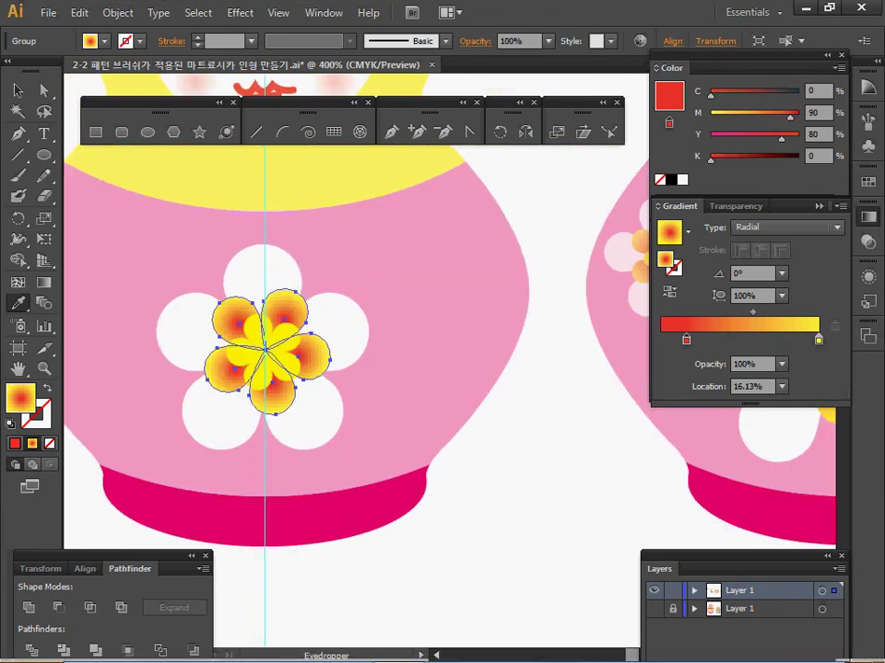
pyautogui.click(818, 340)
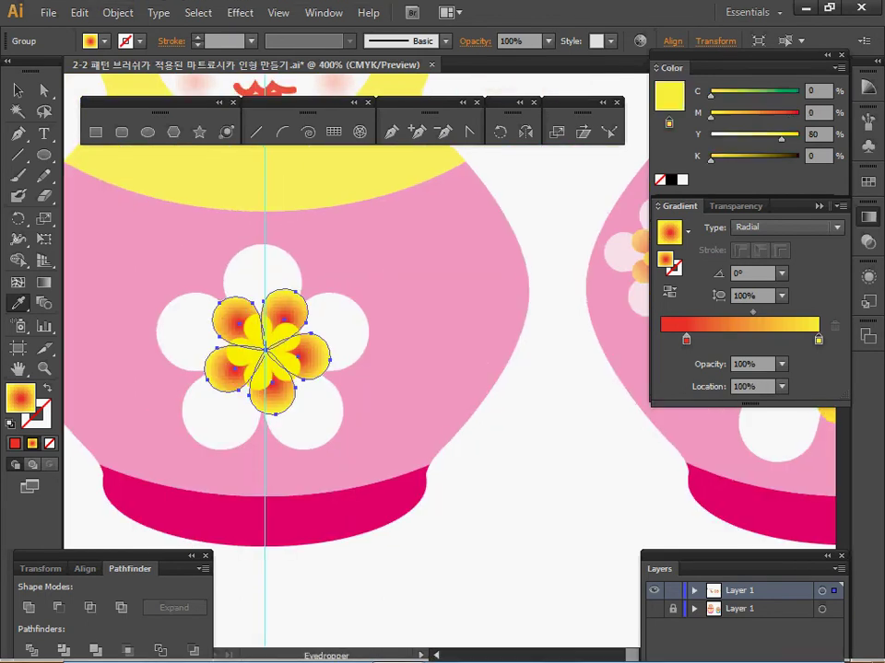
pyautogui.click(868, 217)
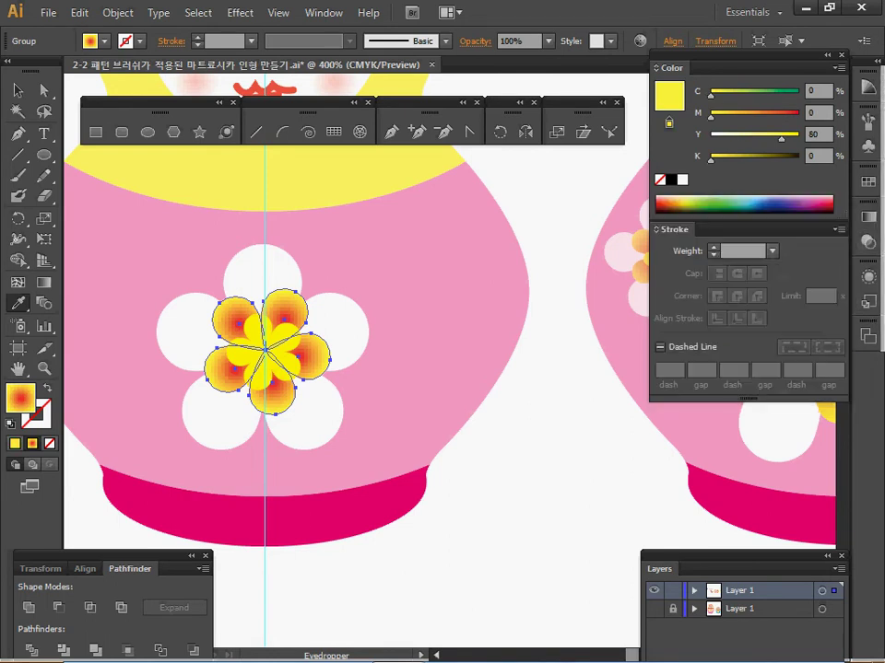
# Step: Redraw the middle flower's gradient from the flower's centre out to the upper petal's tip, and save the document
pyautogui.click(44, 283)
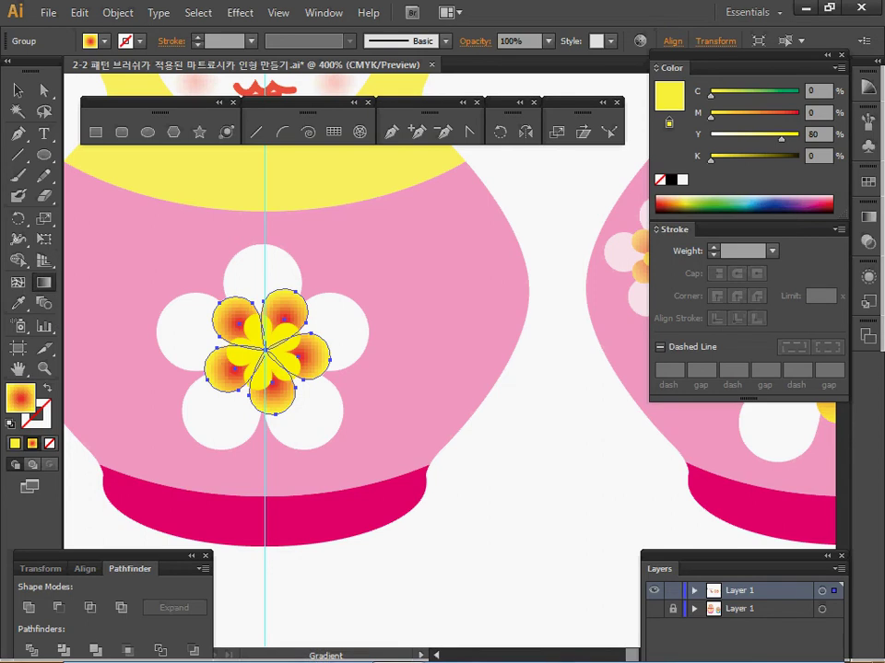
pyautogui.moveTo(264, 348); pyautogui.dragTo(292, 310)
pyautogui.moveTo(265, 349); pyautogui.dragTo(298, 287)
pyautogui.keyDown('ctrl'); pyautogui.keyDown('alt'); pyautogui.click(378, 378); pyautogui.keyUp('alt'); pyautogui.keyUp('ctrl')
pyautogui.moveTo(378, 379); pyautogui.dragTo(227, 420)
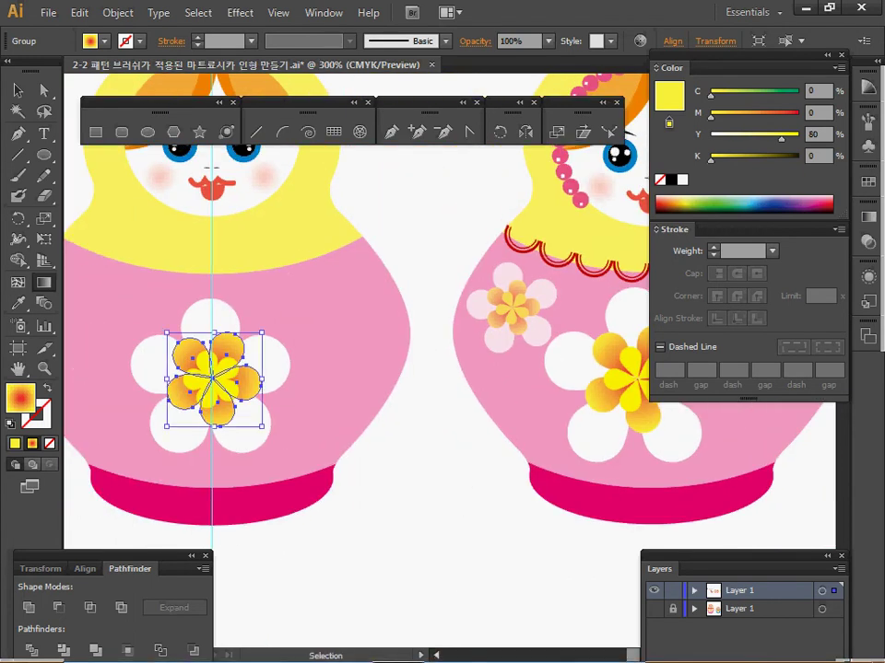
pyautogui.hotkey('ctrl', 's')
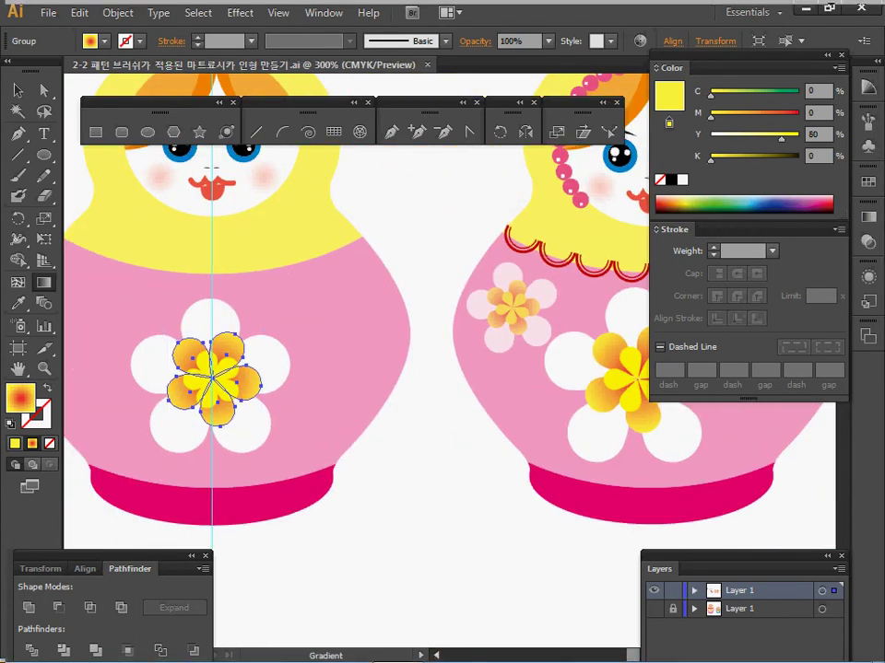
pyautogui.hotkey('ctrl', 'shift', 'a')
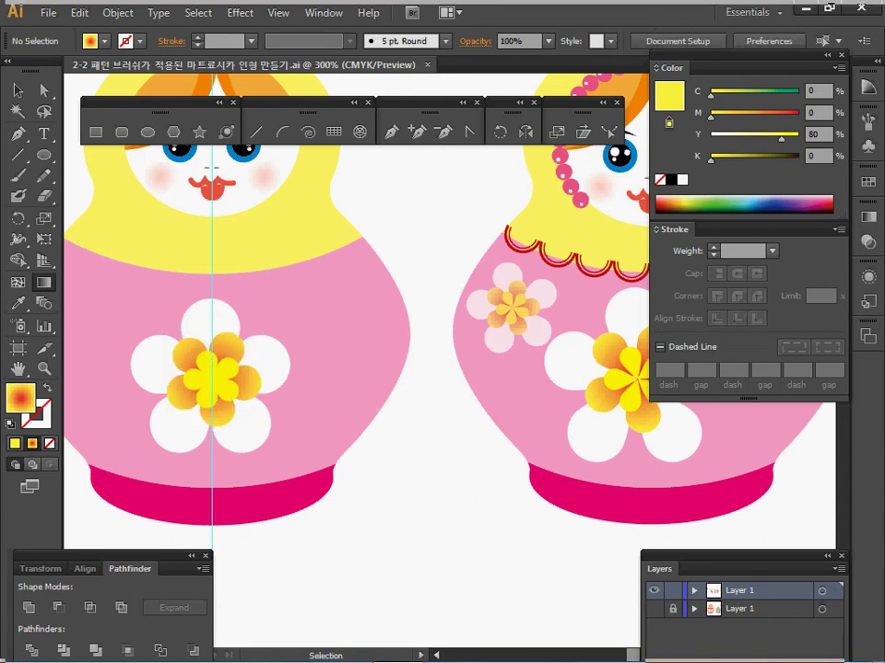
# Step: Make a 60% uniformly scaled copy of the whole layered flower and place it, slightly rotated, on the upper right of the doll's body
pyautogui.moveTo(228, 420); pyautogui.dragTo(271, 422)
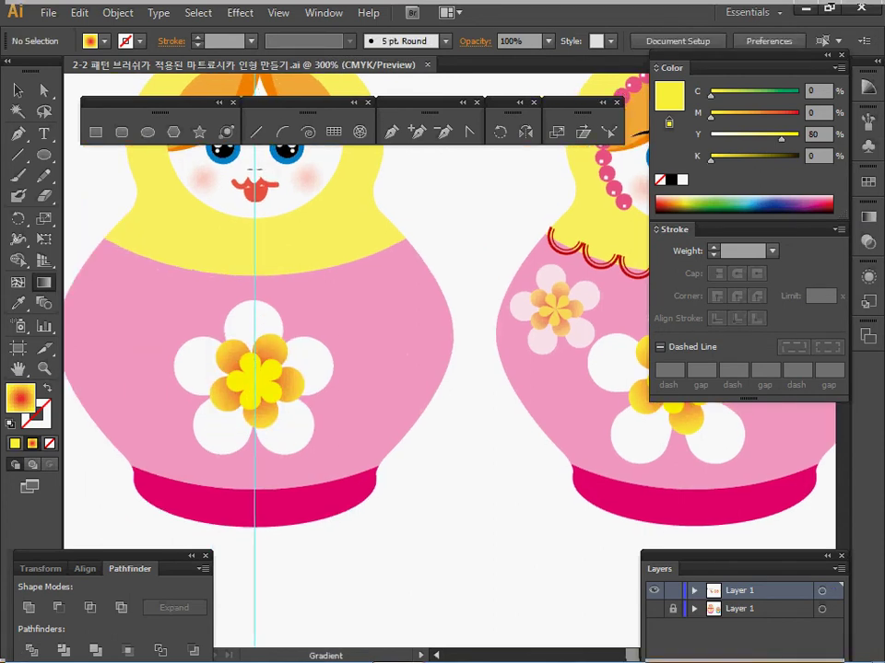
pyautogui.press('v')
pyautogui.moveTo(103, 336); pyautogui.dragTo(318, 467)
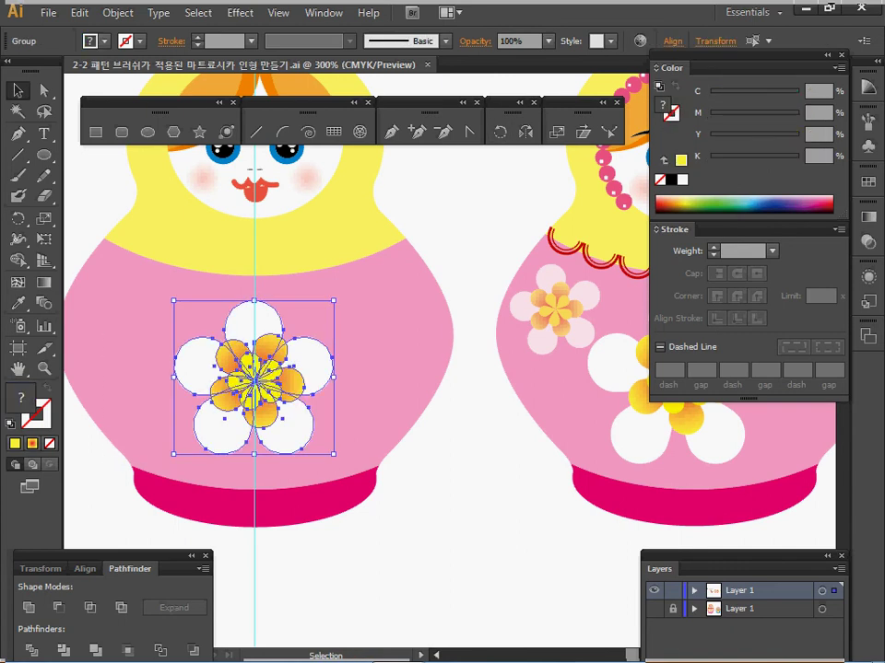
pyautogui.doubleClick(556, 132)
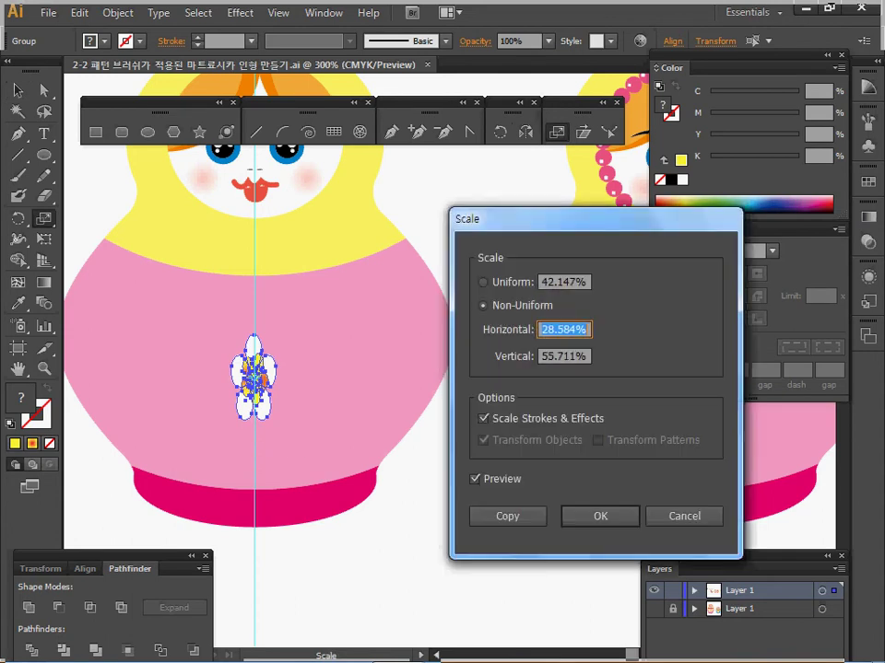
pyautogui.click(484, 282)
pyautogui.write('60')
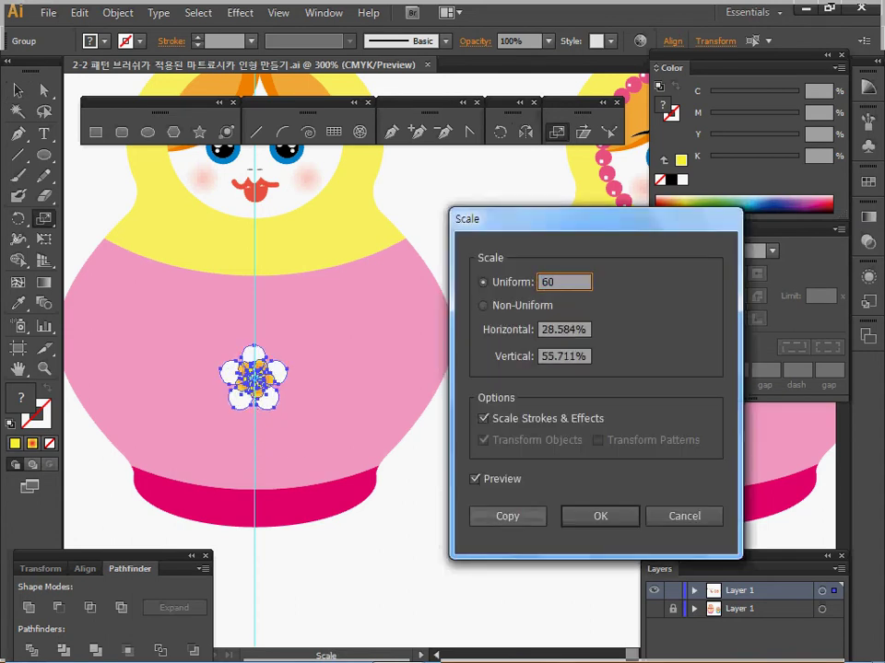
pyautogui.press('Return')
pyautogui.moveTo(254, 377); pyautogui.dragTo(379, 320)
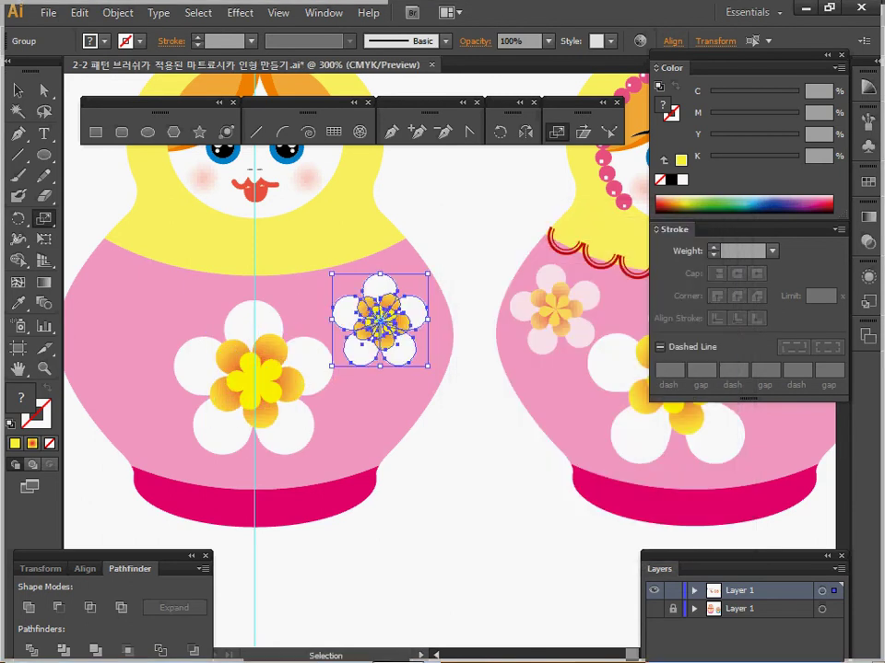
pyautogui.moveTo(431, 270); pyautogui.dragTo(410, 255)
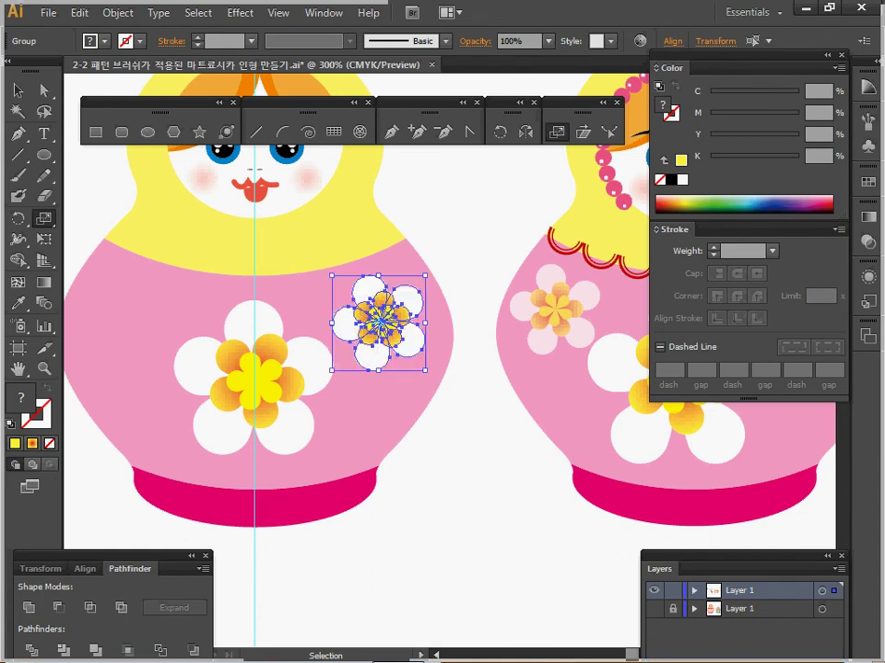
# Step: Copy the small flower to the upper left of the doll's body, shrink it slightly and rotate it to a different angle
pyautogui.moveTo(378, 323); pyautogui.dragTo(133, 319)
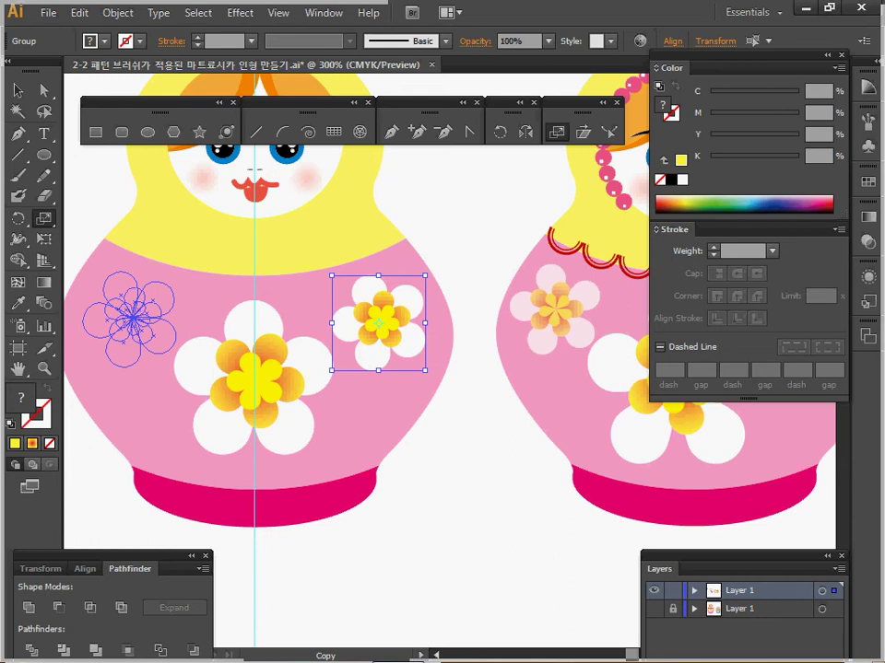
pyautogui.moveTo(134, 318); pyautogui.dragTo(131, 316)
pyautogui.moveTo(82, 366); pyautogui.dragTo(93, 354)
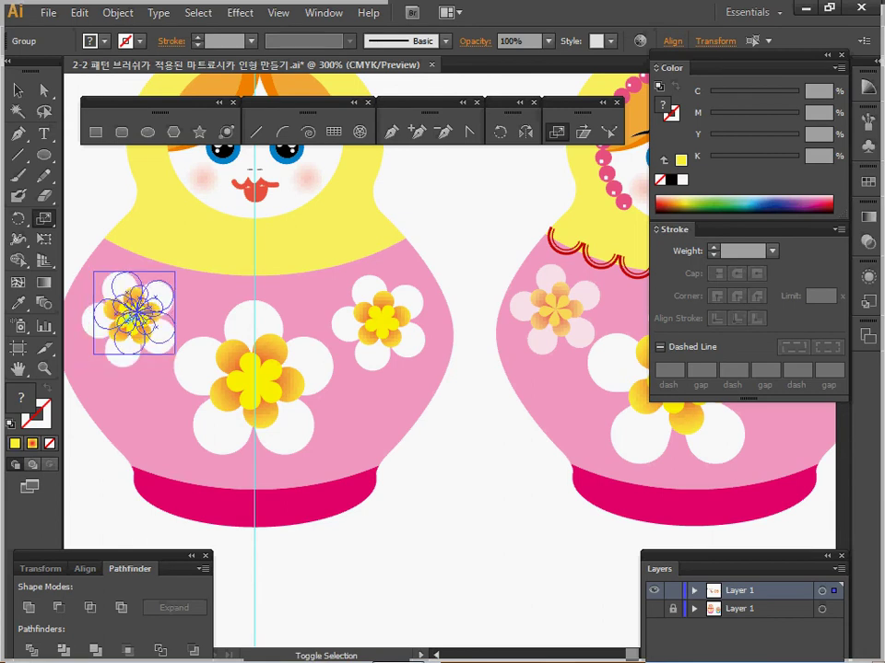
pyautogui.moveTo(93, 353); pyautogui.dragTo(93, 354)
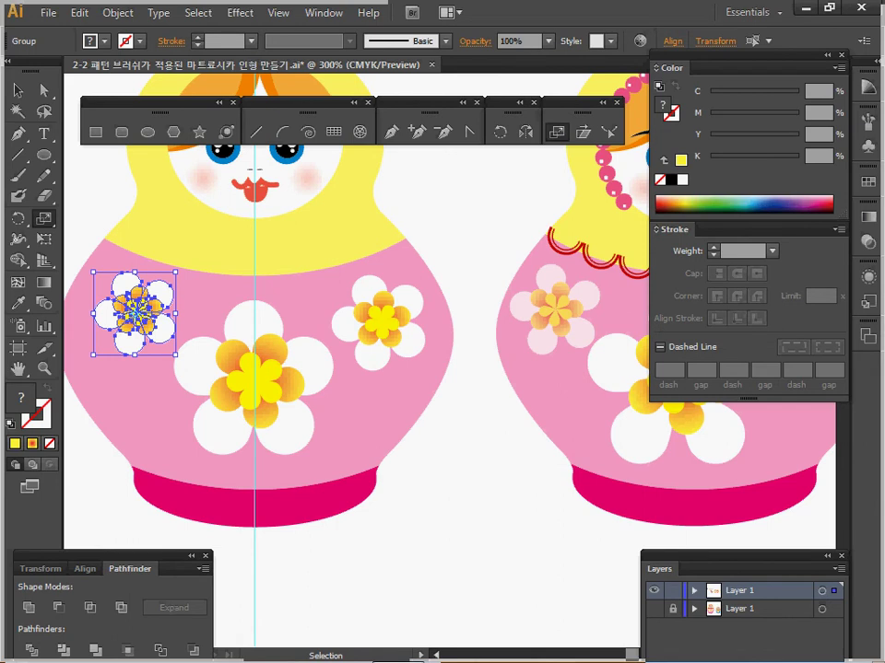
pyautogui.moveTo(90, 358); pyautogui.dragTo(78, 342)
pyautogui.moveTo(137, 314); pyautogui.dragTo(124, 313)
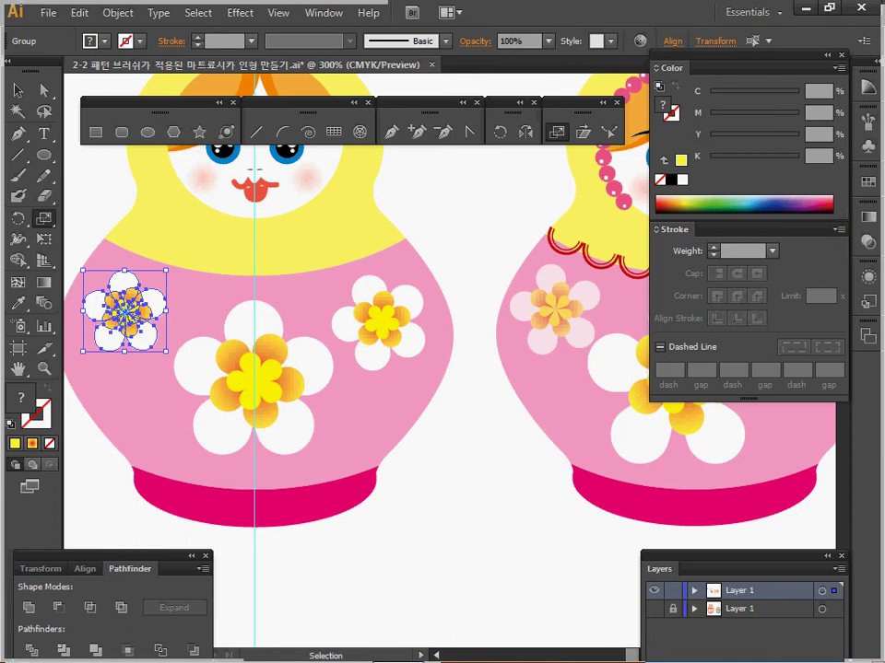
# Step: Set the opacity of both small flowers to 70% and save the document
pyautogui.moveTo(467, 280); pyautogui.dragTo(356, 353)
pyautogui.moveTo(440, 417); pyautogui.dragTo(384, 442)
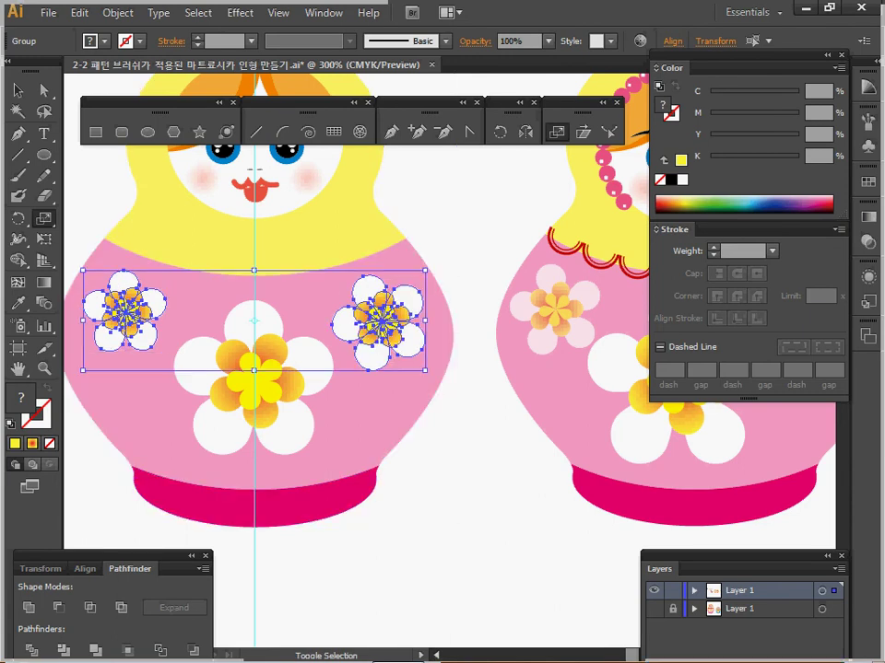
pyautogui.press('s')
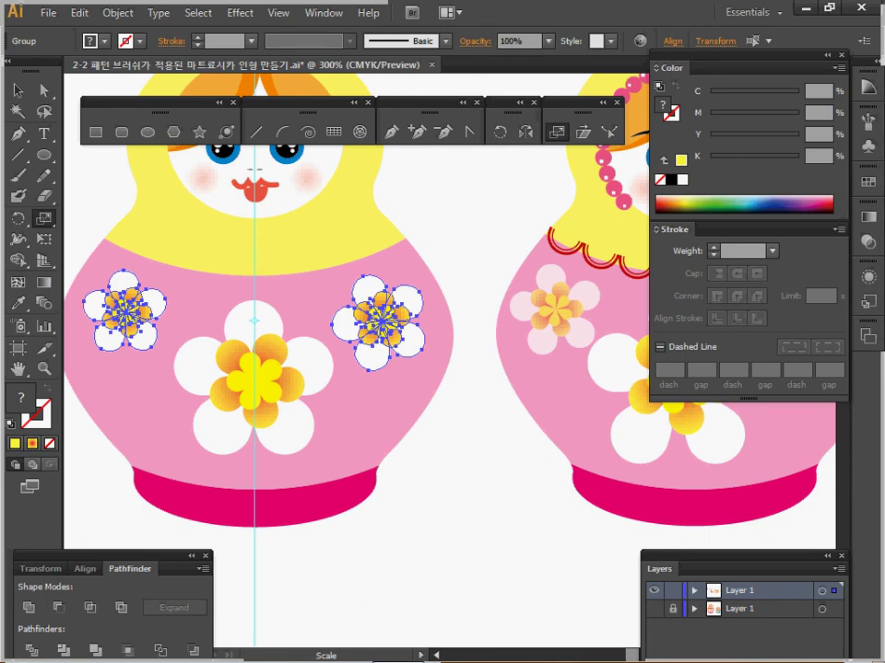
pyautogui.click(867, 241)
pyautogui.click(836, 228)
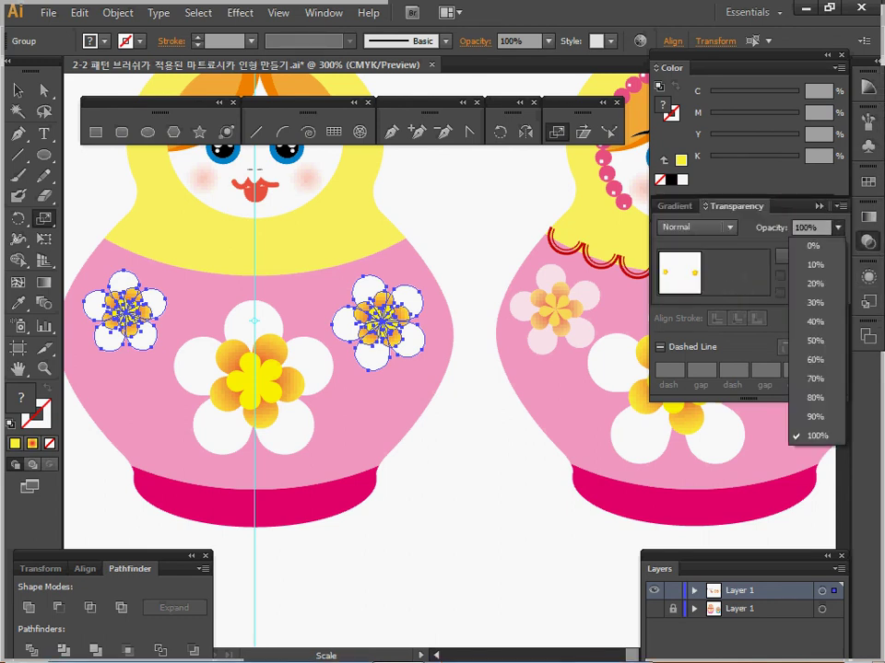
pyautogui.click(815, 379)
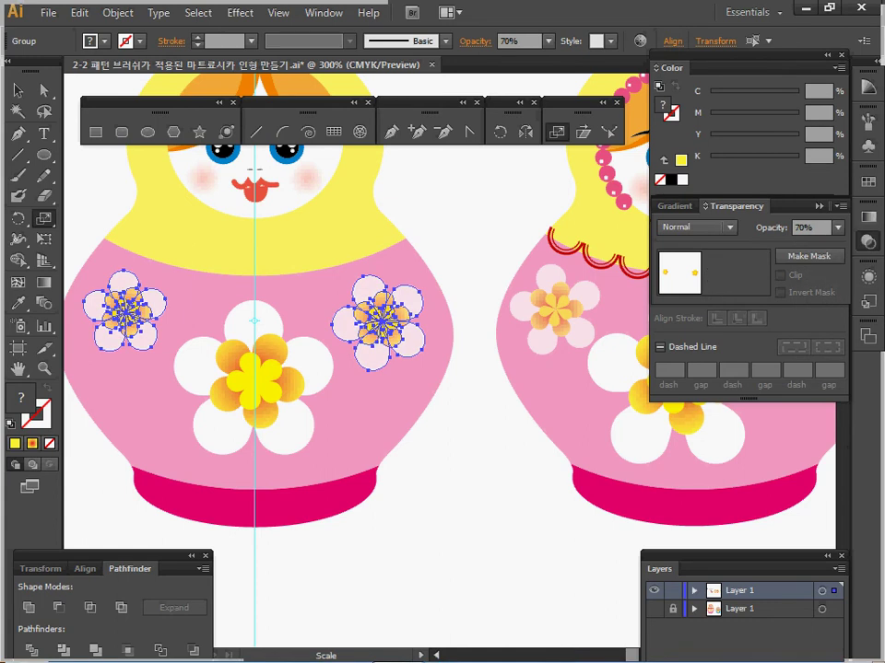
pyautogui.click(867, 241)
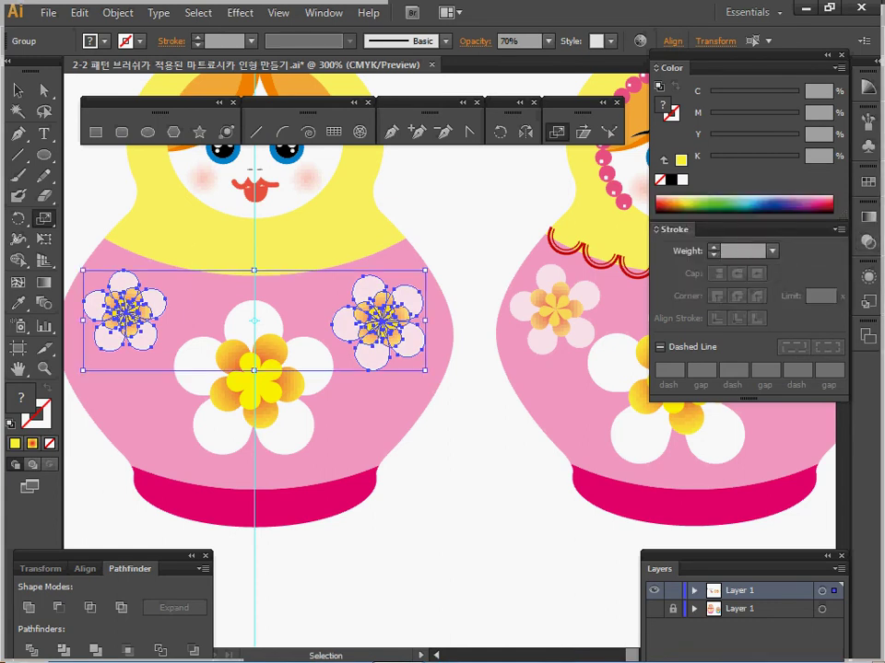
pyautogui.hotkey('ctrl', 'shift', 'a')
pyautogui.hotkey('ctrl', 's')
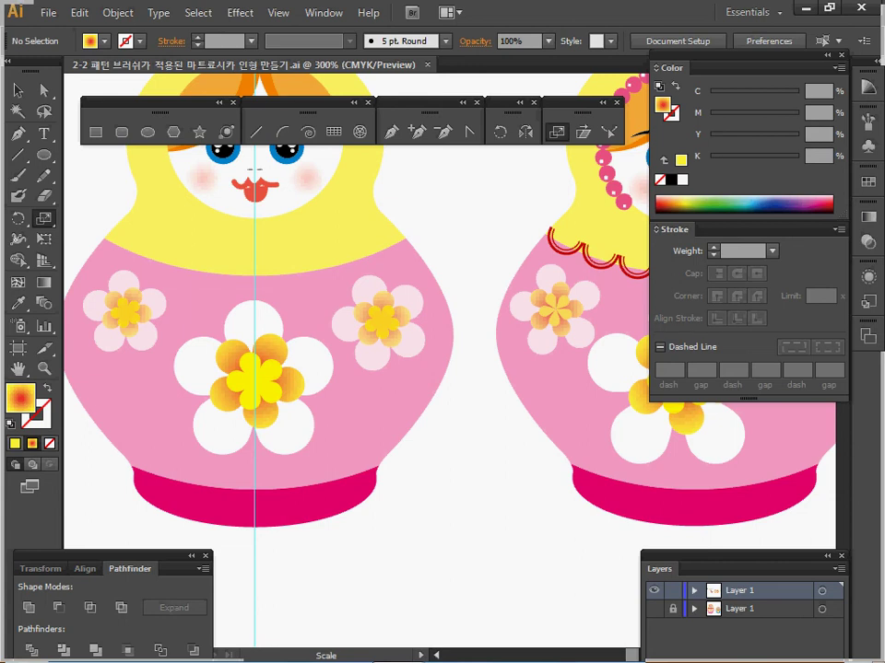
# Step: Draw a 5 mm by 5 mm circle with the default fill and stroke, placed in the empty area beside the plain doll
pyautogui.moveTo(58, 137); pyautogui.dragTo(211, 183)
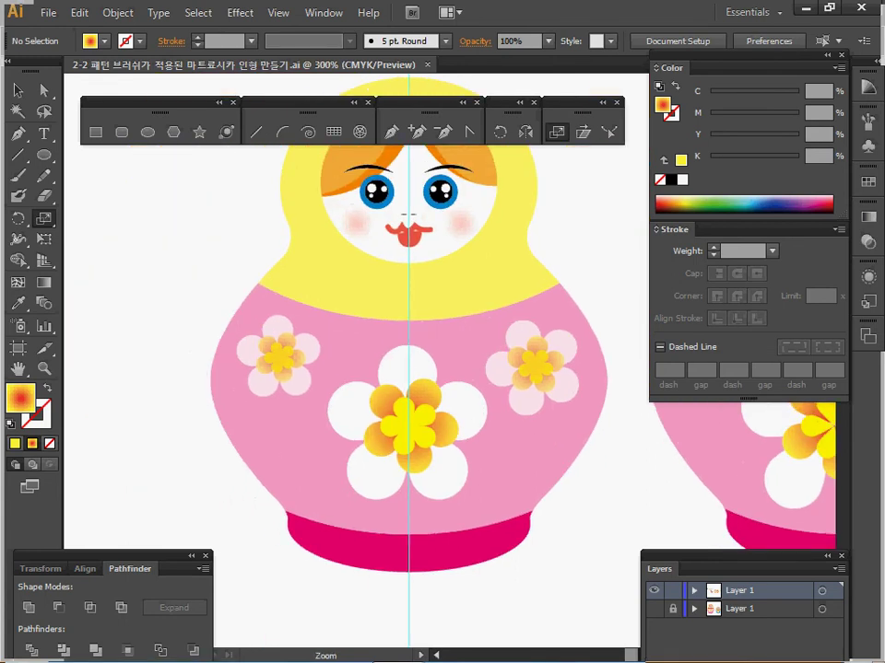
pyautogui.keyDown('ctrl'); pyautogui.click(225, 277); pyautogui.keyUp('ctrl')
pyautogui.moveTo(224, 278); pyautogui.dragTo(116, 362)
pyautogui.press('l')
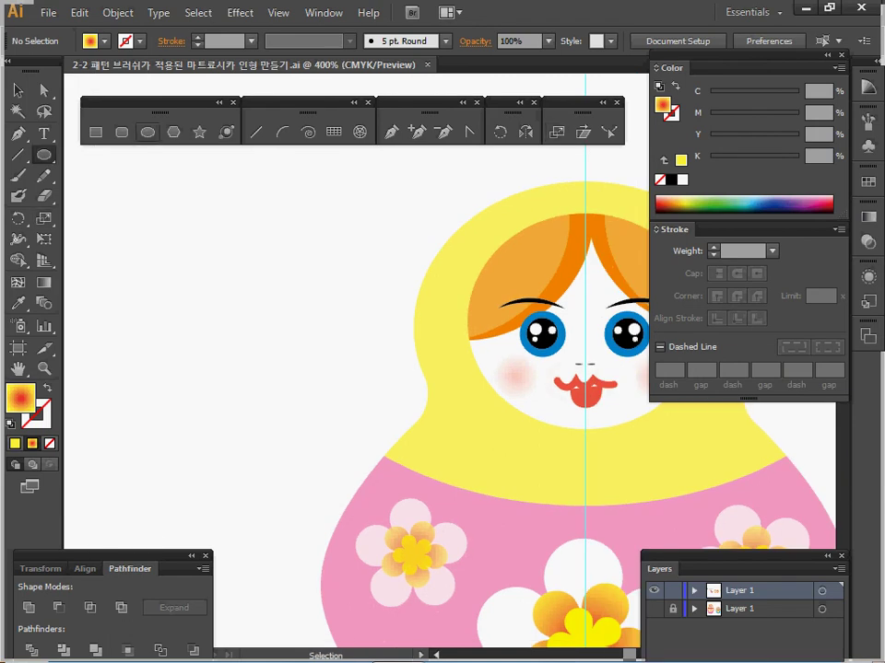
pyautogui.press('d')
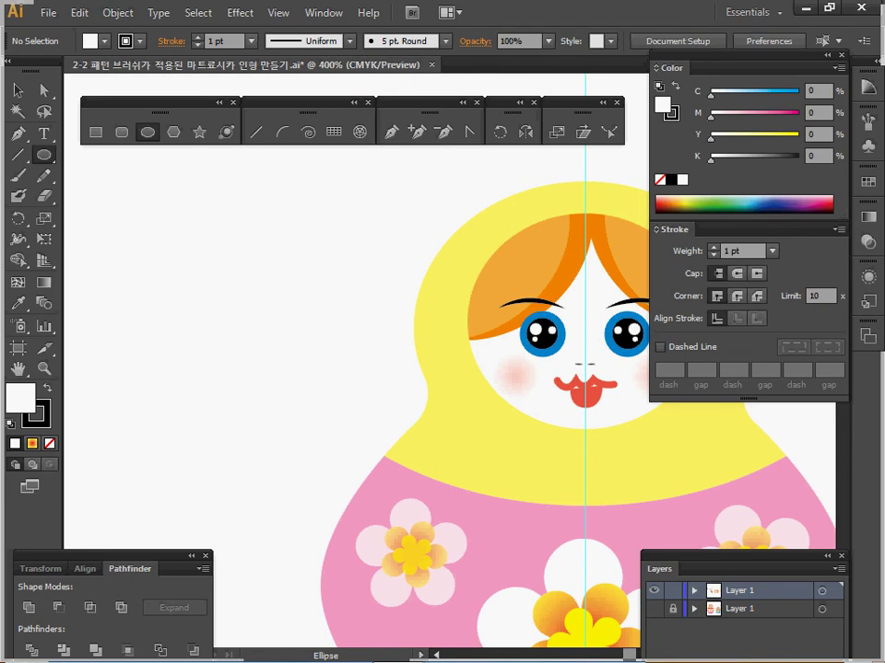
pyautogui.click(584, 363)
pyautogui.write('5')
pyautogui.press('Tab')
pyautogui.write('5')
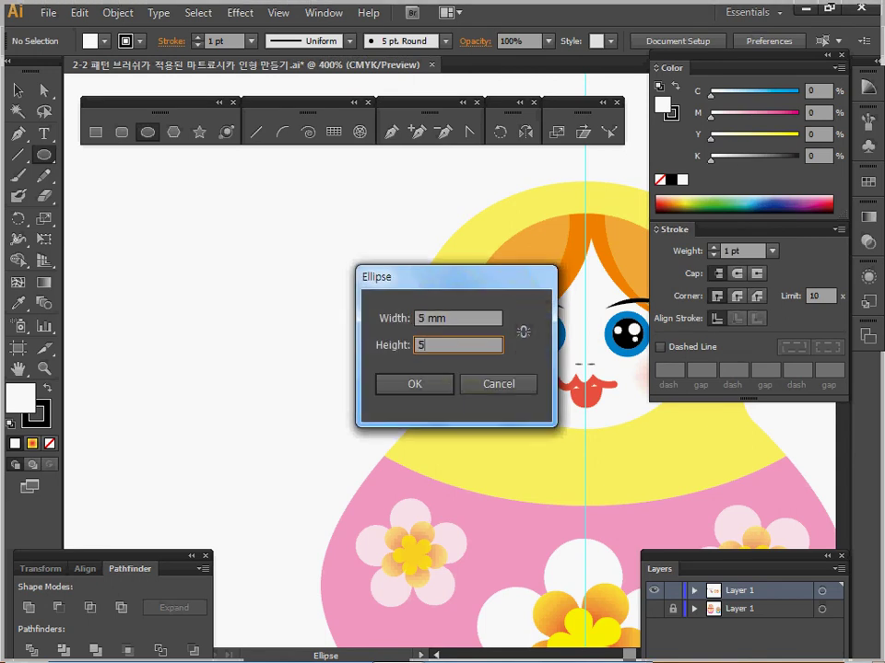
pyautogui.press('Return')
pyautogui.moveTo(188, 285); pyautogui.dragTo(209, 316)
pyautogui.keyDown('ctrl'); pyautogui.click(236, 316); pyautogui.keyUp('ctrl')
pyautogui.moveTo(387, 355); pyautogui.dragTo(212, 278)
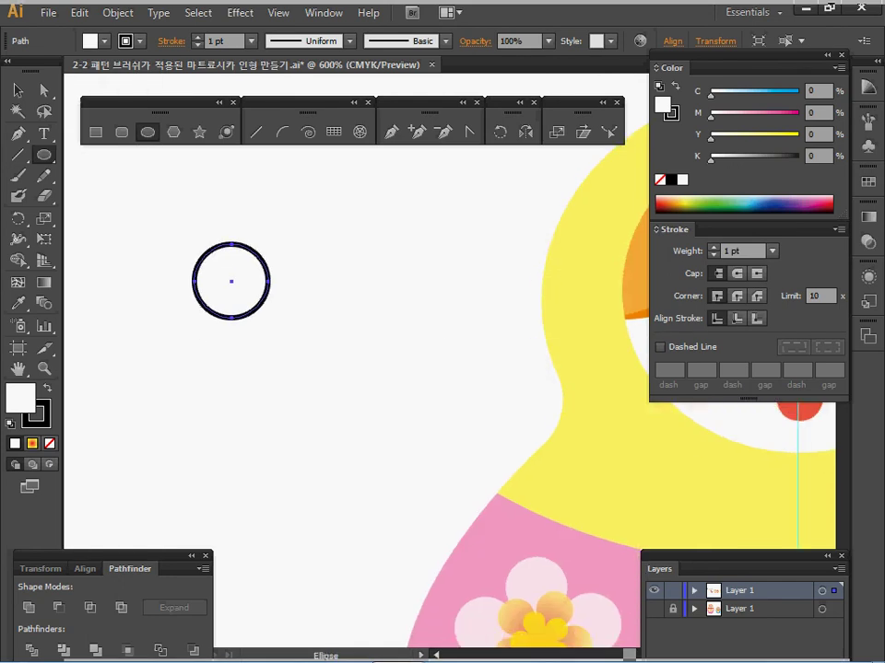
# Step: Remove the circle's fill, keeping its black stroke, and make a concentric copy uniformly scaled to 80%
pyautogui.press('/')
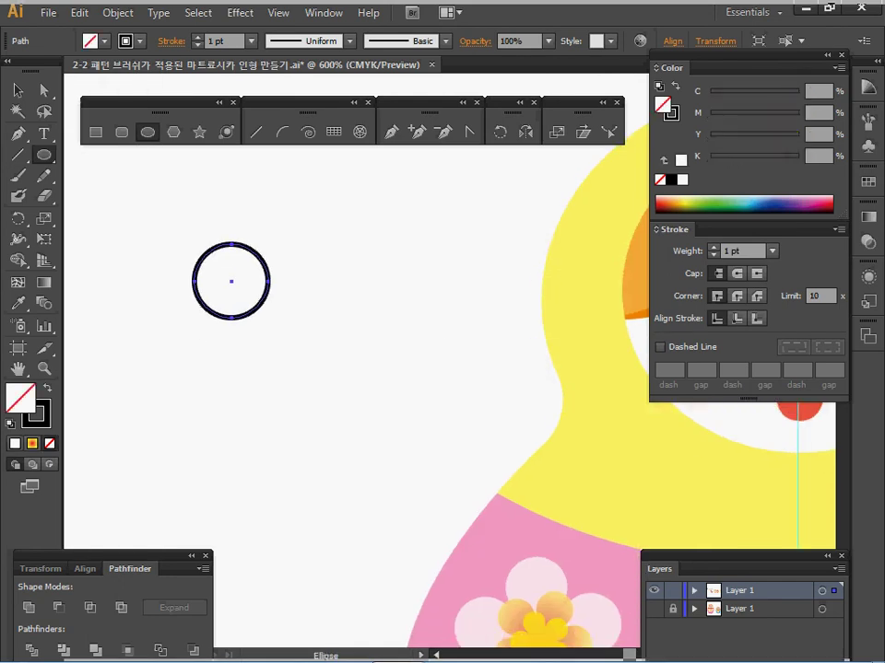
pyautogui.click(671, 180)
pyautogui.click(660, 180)
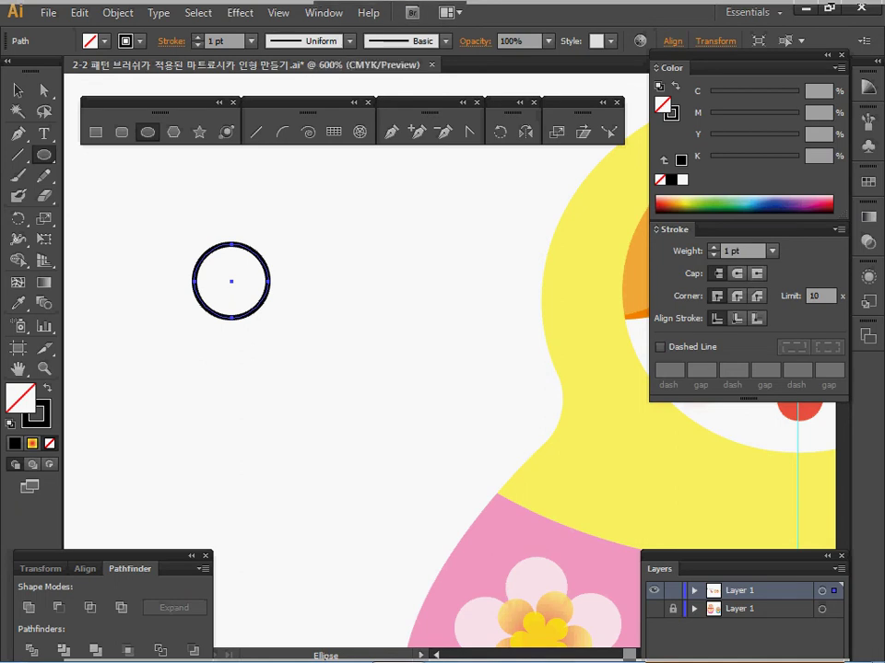
pyautogui.press('s')
pyautogui.doubleClick(556, 132)
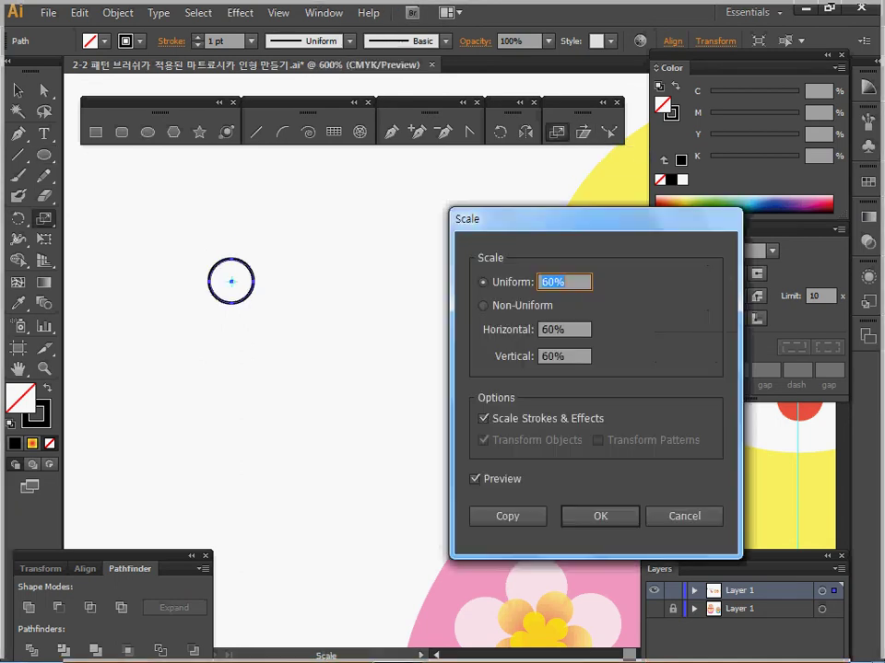
pyautogui.write('80')
pyautogui.click(508, 516)
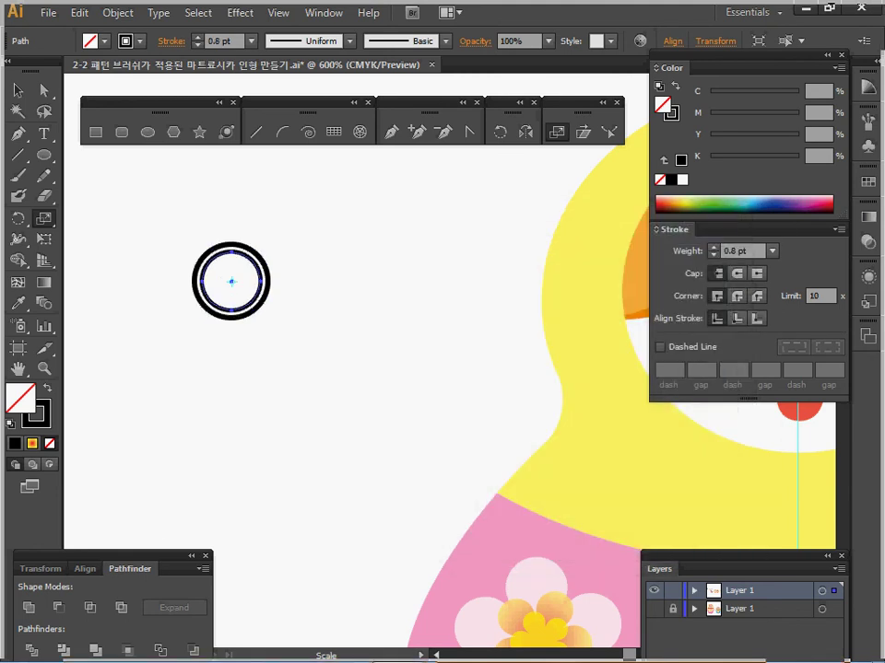
# Step: Set the inner circle's stroke to 0.5 pt and delete both circles' top anchor points, leaving only the lower half arcs
pyautogui.click(773, 250)
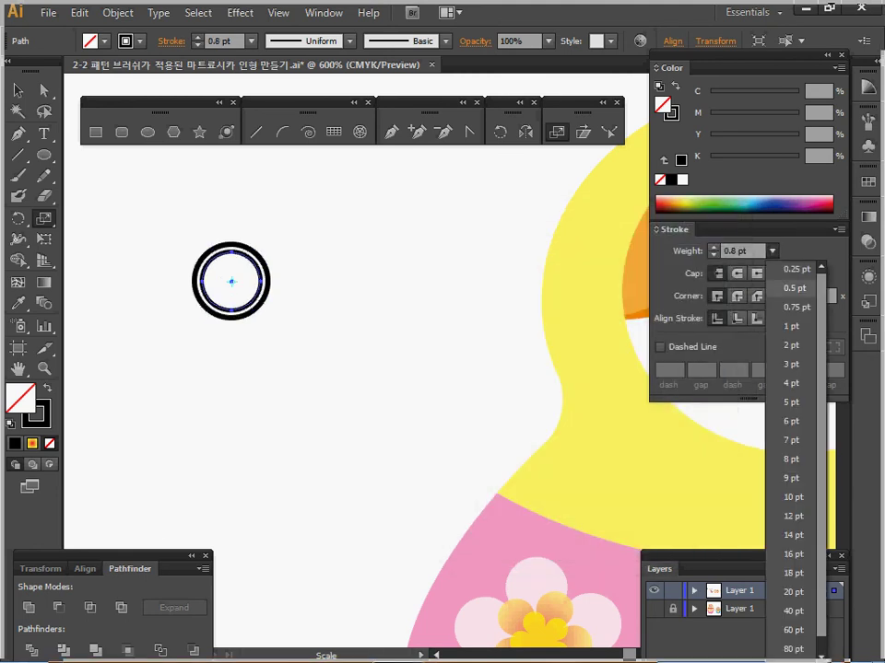
pyautogui.click(790, 344)
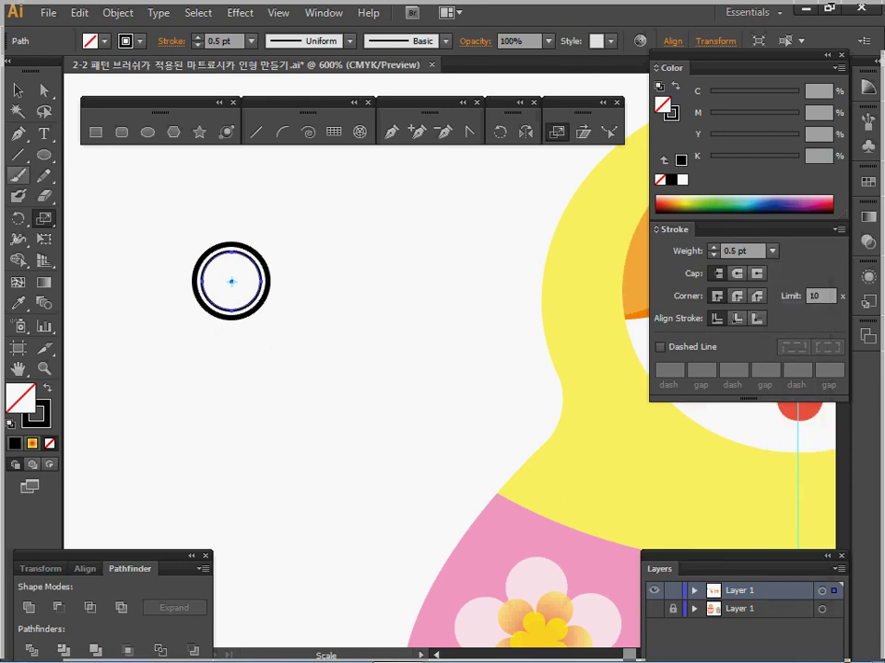
pyautogui.click(44, 91)
pyautogui.moveTo(214, 219); pyautogui.dragTo(245, 247)
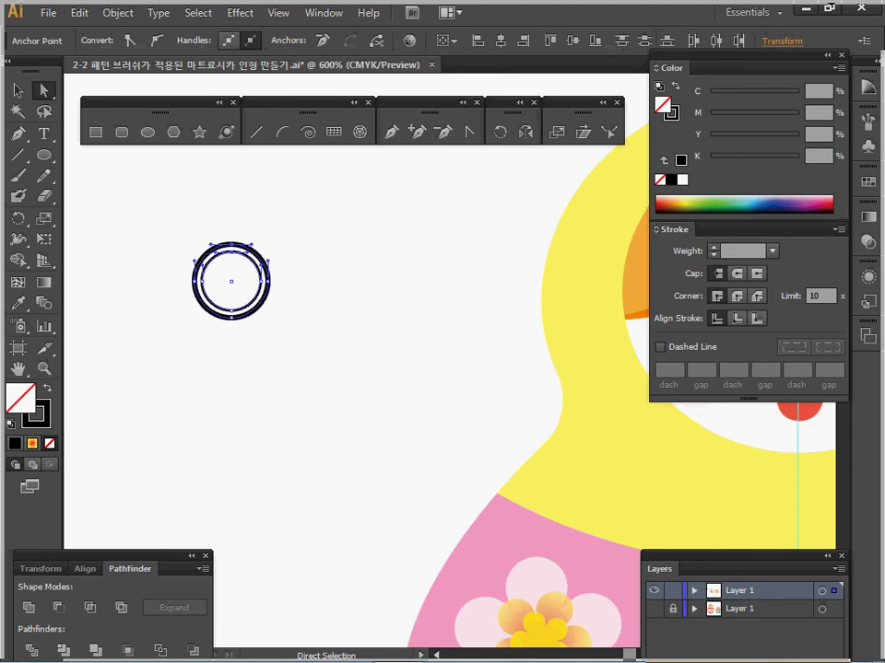
pyautogui.press('Delete')
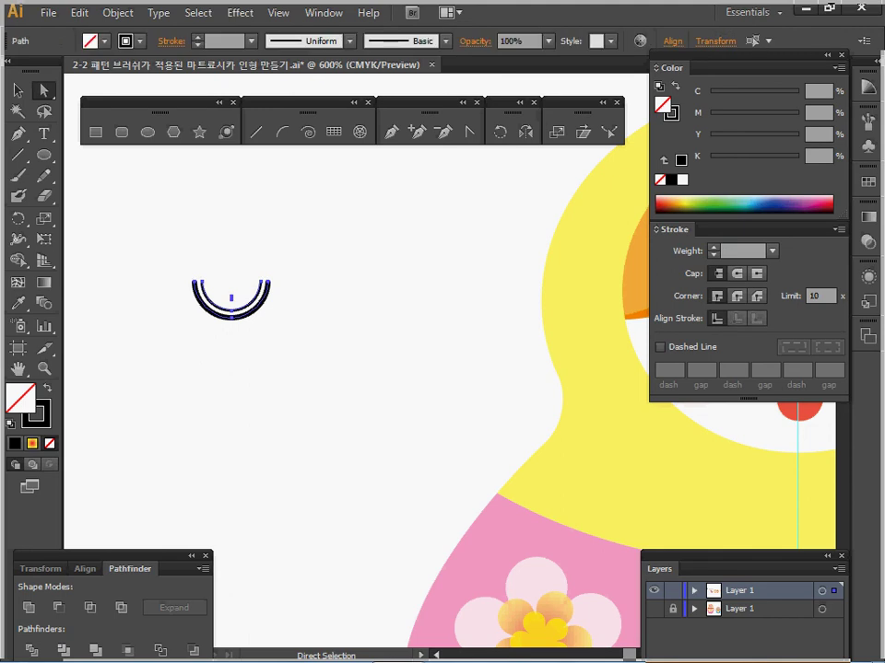
pyautogui.hotkey('ctrl', 'shift', 'a')
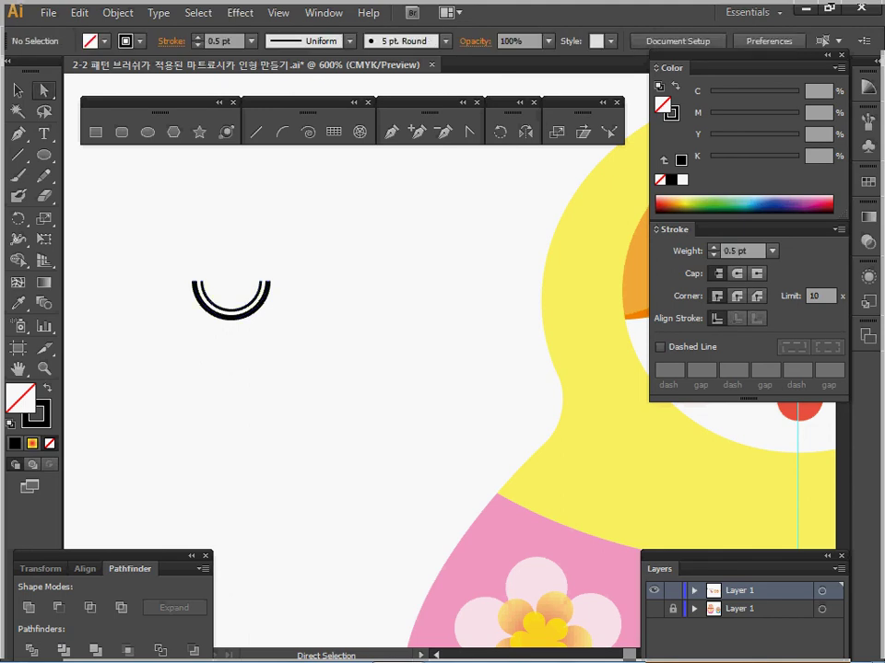
# Step: Start a new pattern brush from the two concentric half arcs
pyautogui.press('v')
pyautogui.moveTo(162, 231); pyautogui.dragTo(221, 293)
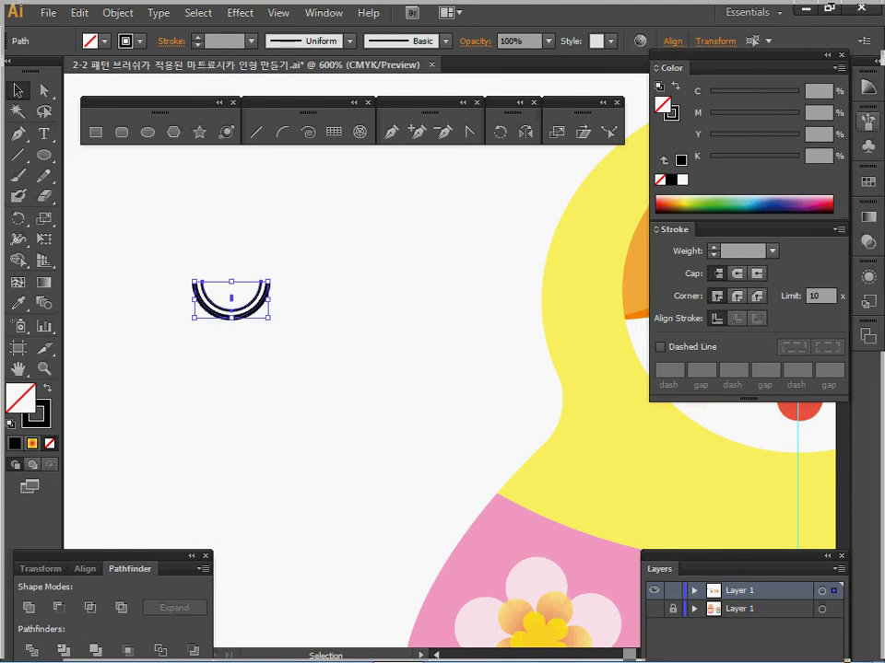
pyautogui.click(867, 121)
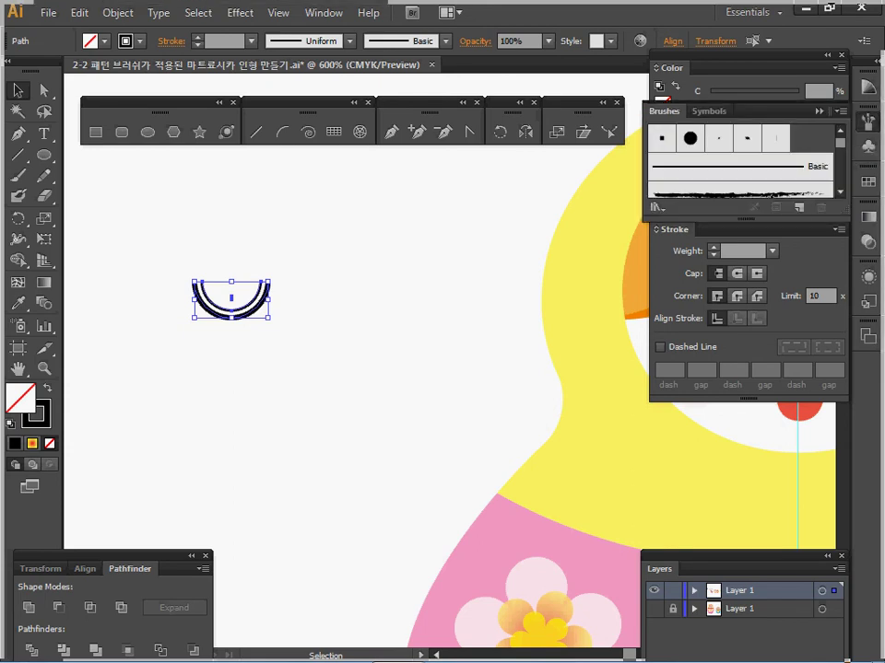
pyautogui.click(798, 208)
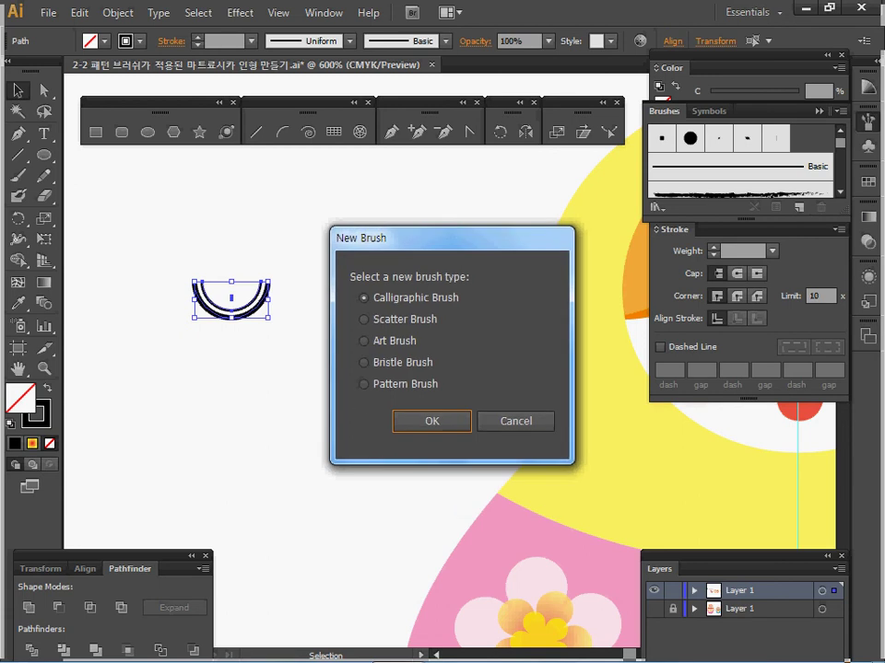
pyautogui.click(365, 381)
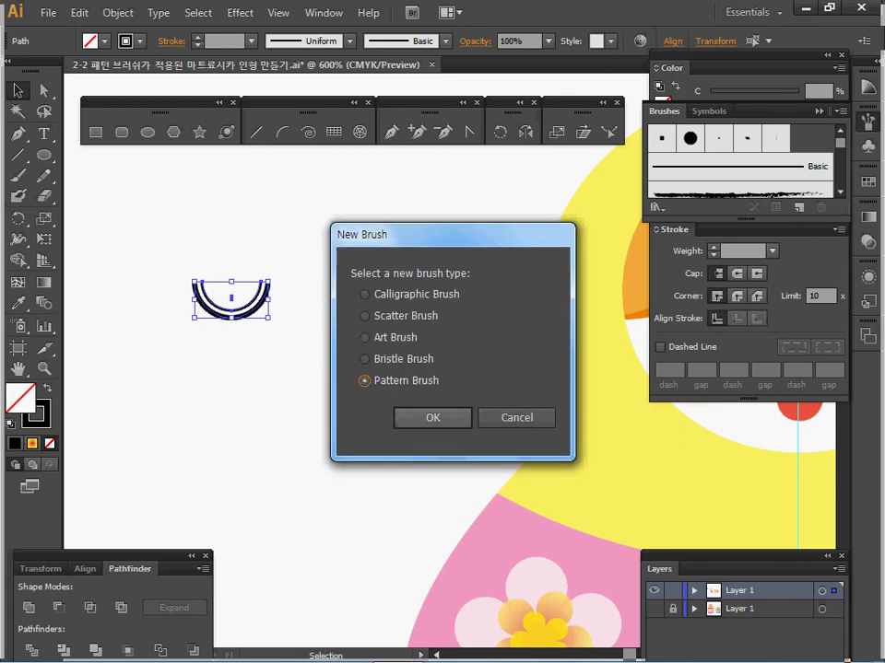
pyautogui.press('Return')
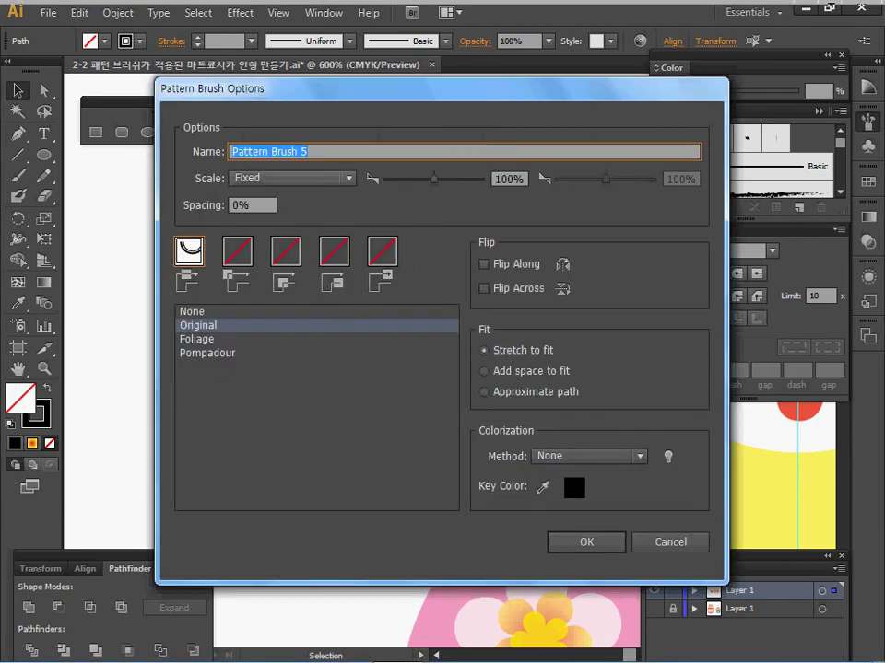
# Step: Name the pattern brush 문양 with the Tints colorization method, create it, and delete the original arcs from the artboard
pyautogui.write('ans')
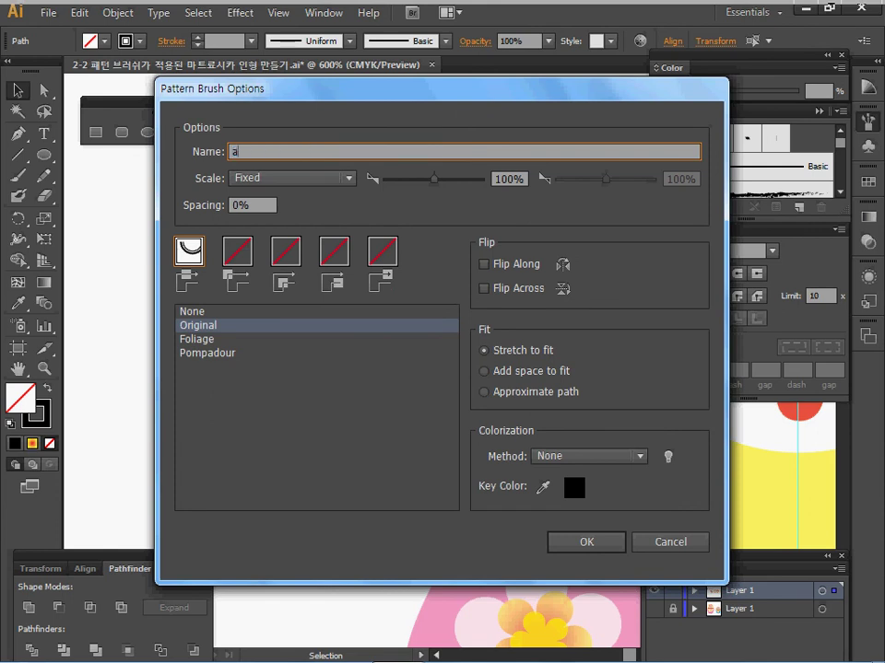
pyautogui.press('BackSpace')
pyautogui.press('BackSpace')
pyautogui.press('BackSpace')
pyautogui.write('문')
pyautogui.write('ㅇㅇ')
pyautogui.press('BackSpace')
pyautogui.press('BackSpace')
pyautogui.write('양')
pyautogui.click(589, 456)
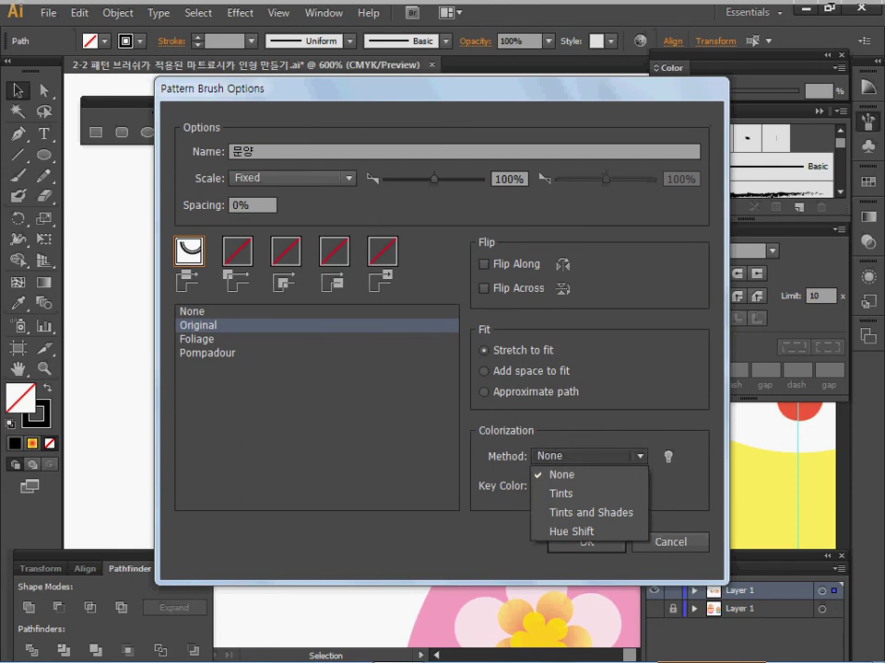
pyautogui.click(561, 494)
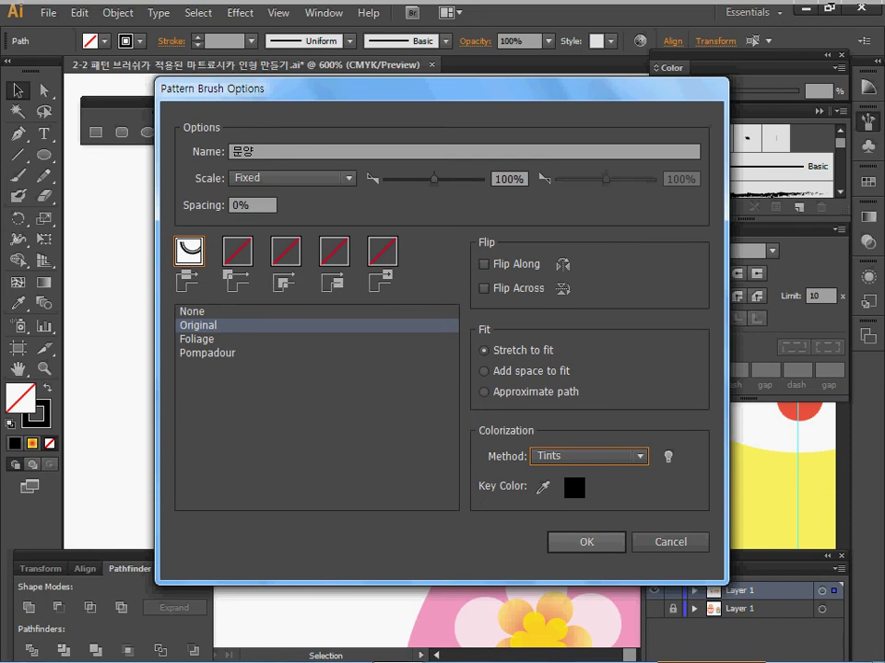
pyautogui.press('Return')
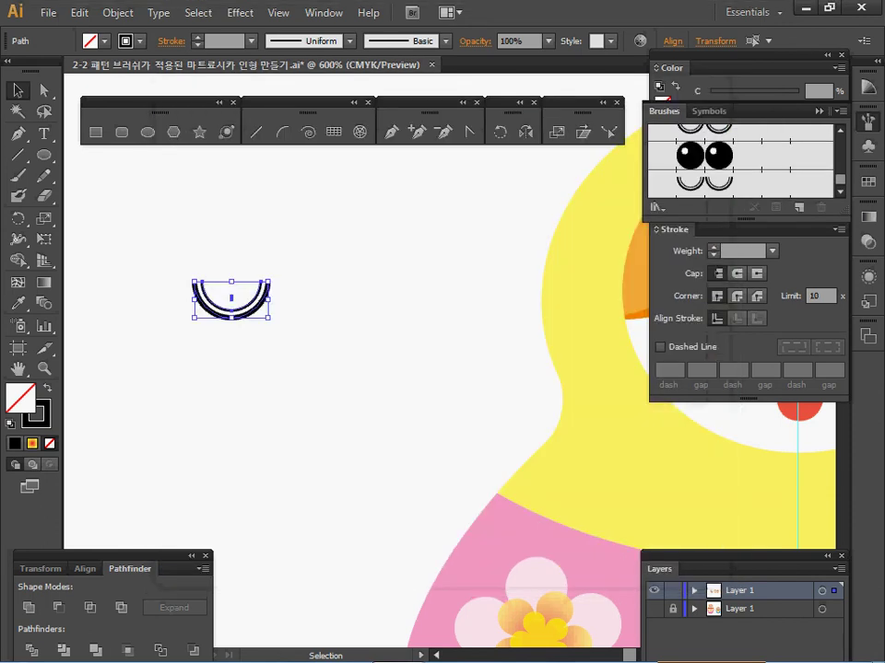
pyautogui.press('Delete')
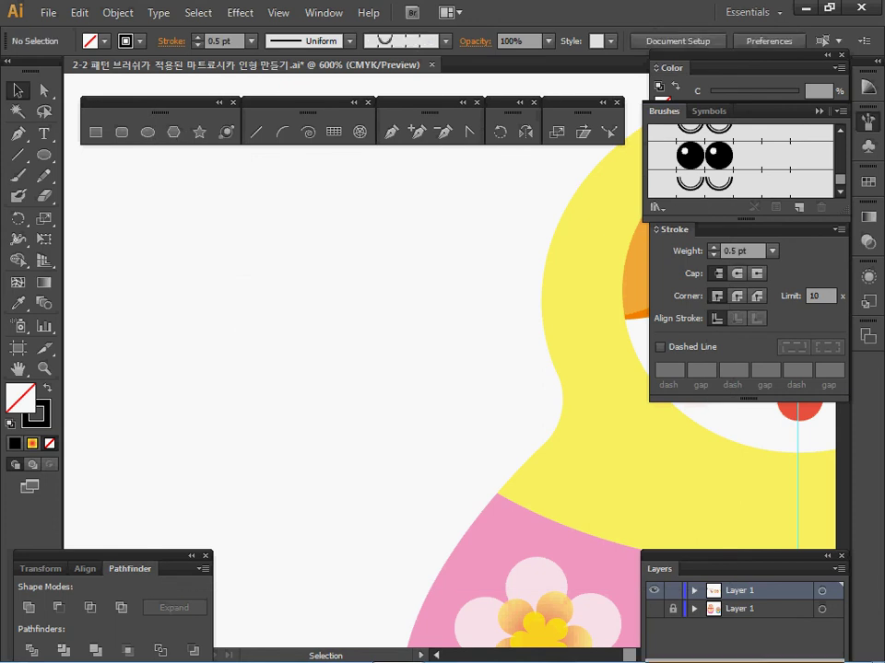
# Step: Draw an open curve with the Pen tool along the plain doll's yellow scarf edge and apply the 문양 pattern brush to it
pyautogui.keyDown('ctrl'); pyautogui.click(415, 353); pyautogui.keyUp('ctrl')
pyautogui.moveTo(608, 405); pyautogui.dragTo(111, 262)
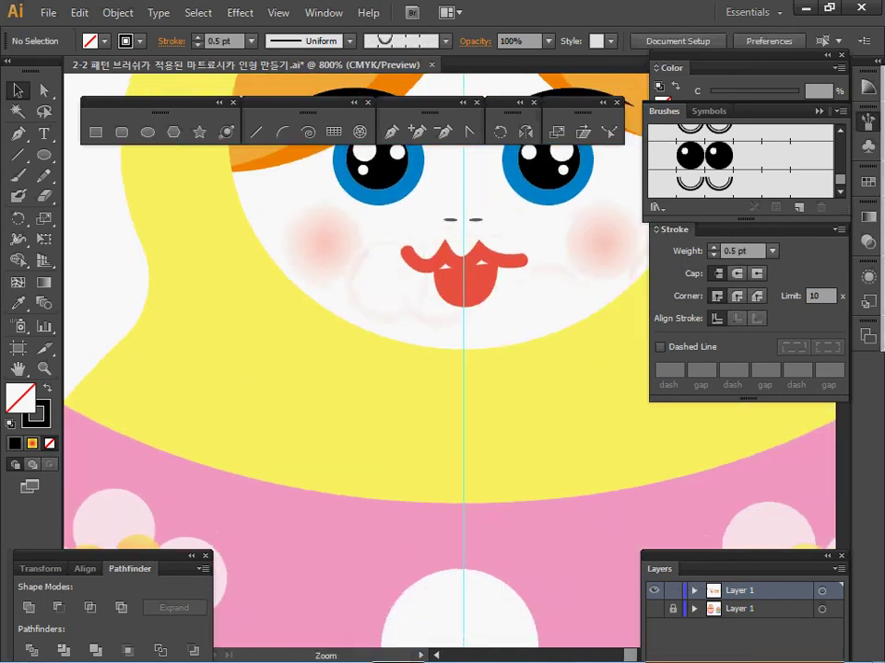
pyautogui.keyDown('ctrl'); pyautogui.keyDown('alt'); pyautogui.click(281, 366); pyautogui.keyUp('alt'); pyautogui.keyUp('ctrl')
pyautogui.moveTo(407, 400); pyautogui.dragTo(424, 414)
pyautogui.keyDown('ctrl'); pyautogui.keyDown('alt'); pyautogui.click(417, 408); pyautogui.keyUp('alt'); pyautogui.keyUp('ctrl')
pyautogui.keyDown('ctrl'); pyautogui.keyDown('alt'); pyautogui.click(416, 408); pyautogui.keyUp('alt'); pyautogui.keyUp('ctrl')
pyautogui.keyDown('ctrl'); pyautogui.keyDown('alt'); pyautogui.click(417, 409); pyautogui.keyUp('alt'); pyautogui.keyUp('ctrl')
pyautogui.keyDown('ctrl'); pyautogui.keyDown('alt'); pyautogui.click(416, 408); pyautogui.keyUp('alt'); pyautogui.keyUp('ctrl')
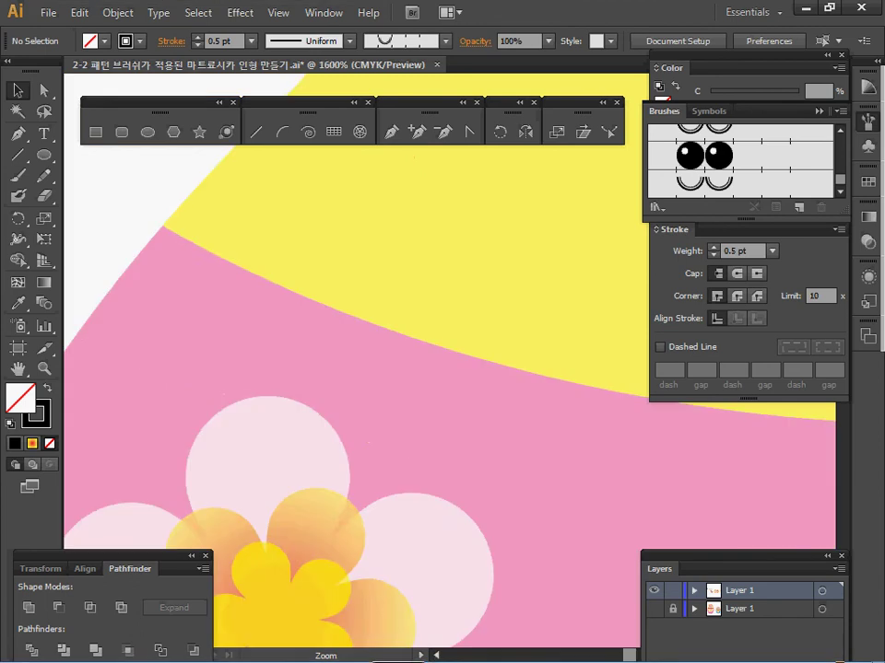
pyautogui.keyDown('ctrl'); pyautogui.keyDown('alt'); pyautogui.click(415, 400); pyautogui.keyUp('alt'); pyautogui.keyUp('ctrl')
pyautogui.keyDown('ctrl'); pyautogui.keyDown('alt'); pyautogui.click(414, 400); pyautogui.keyUp('alt'); pyautogui.keyUp('ctrl')
pyautogui.keyDown('ctrl'); pyautogui.keyDown('alt'); pyautogui.click(481, 335); pyautogui.keyUp('alt'); pyautogui.keyUp('ctrl')
pyautogui.keyDown('ctrl'); pyautogui.keyDown('alt'); pyautogui.click(481, 334); pyautogui.keyUp('alt'); pyautogui.keyUp('ctrl')
pyautogui.moveTo(481, 334); pyautogui.dragTo(316, 322)
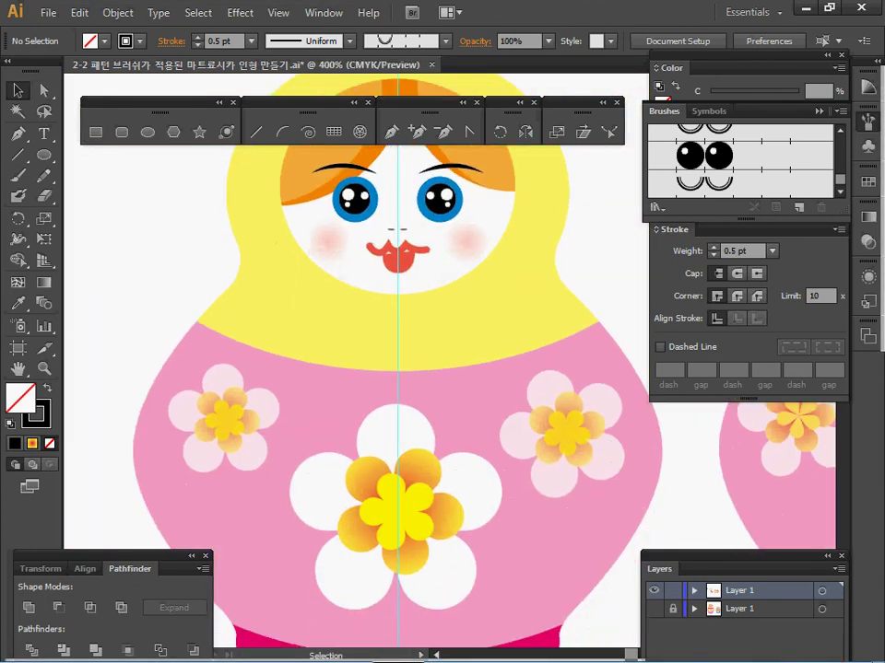
pyautogui.press('p')
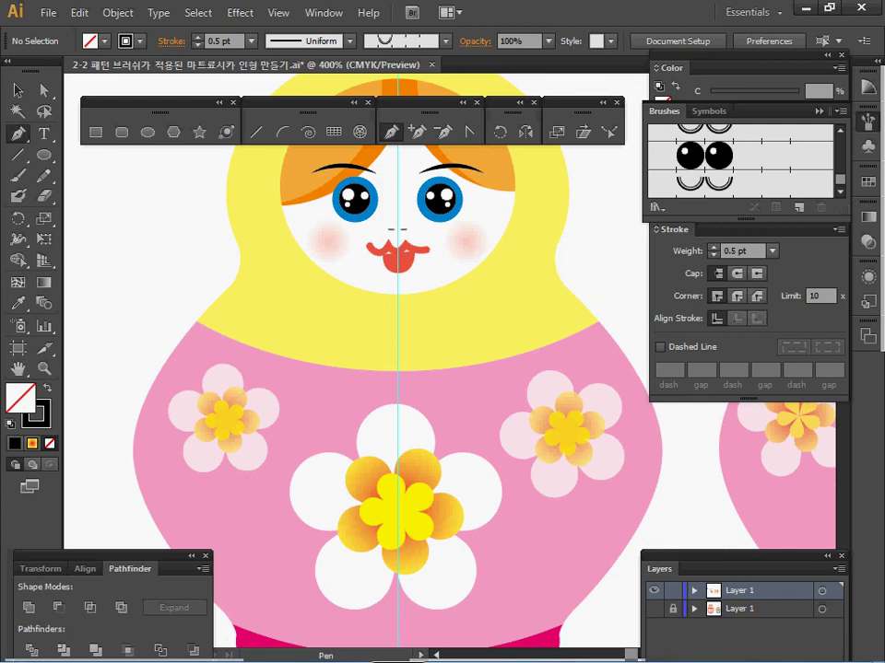
pyautogui.click(196, 321)
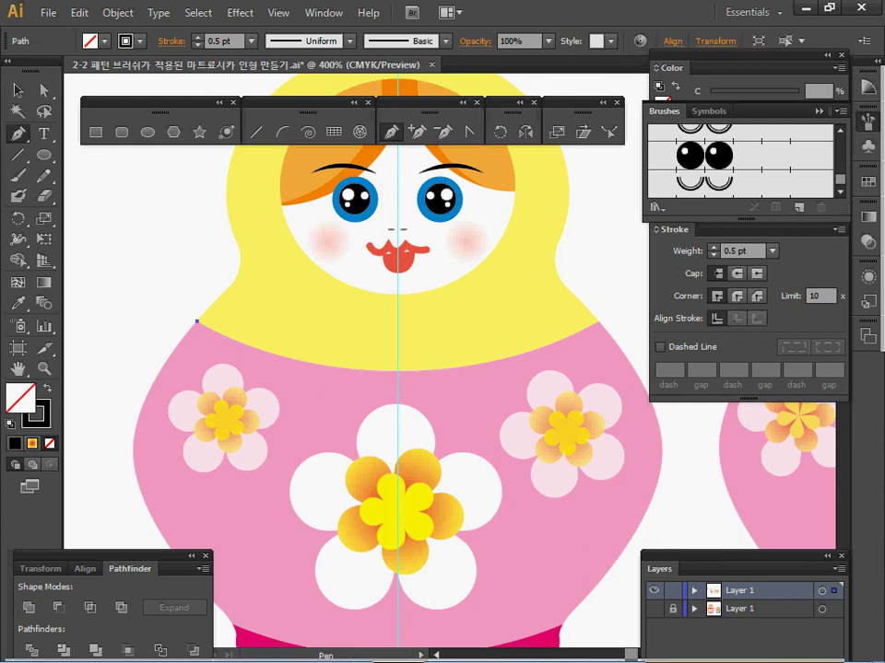
pyautogui.moveTo(397, 370); pyautogui.dragTo(536, 371)
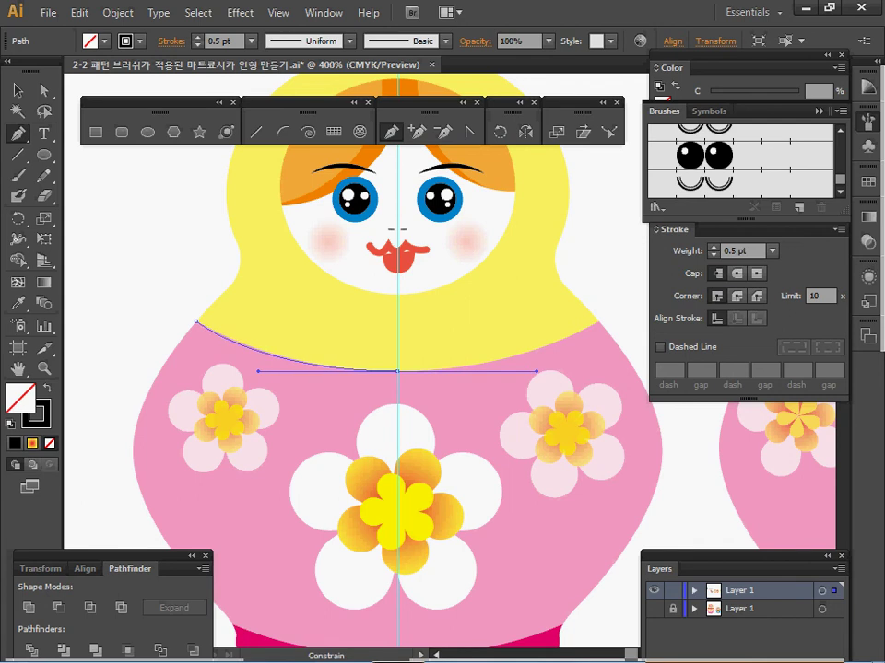
pyautogui.moveTo(536, 371); pyautogui.dragTo(536, 372)
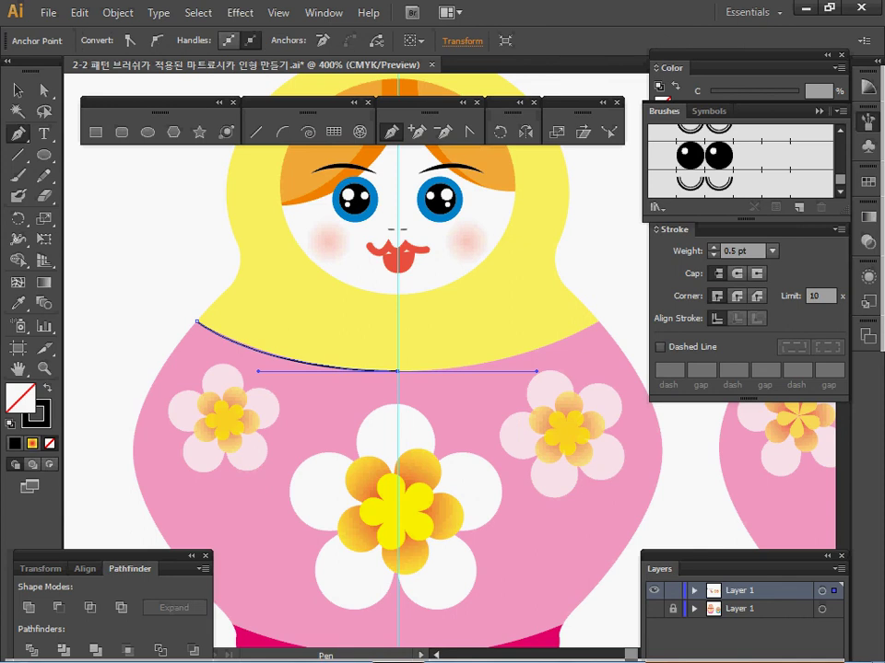
pyautogui.click(599, 322)
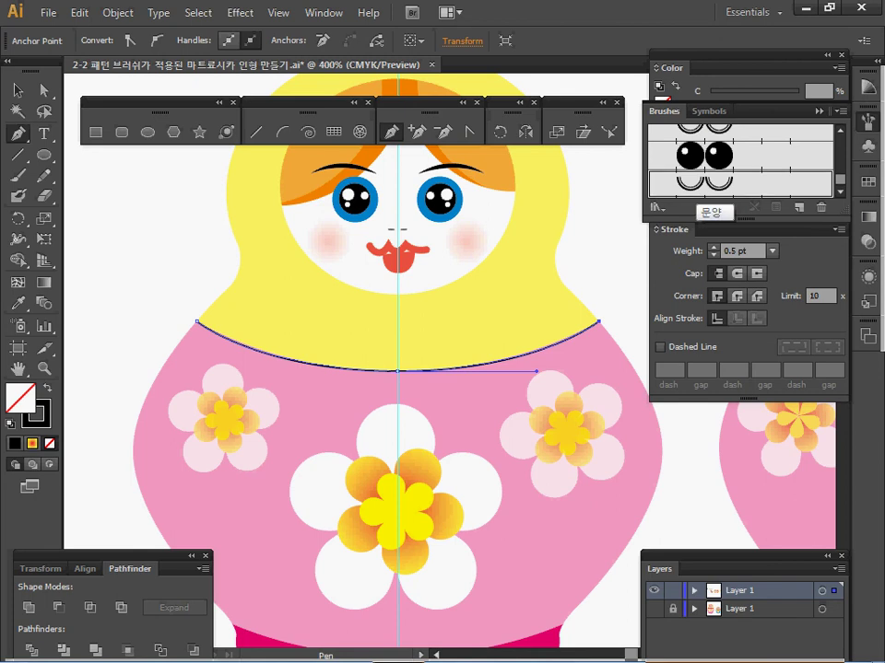
pyautogui.click(705, 183)
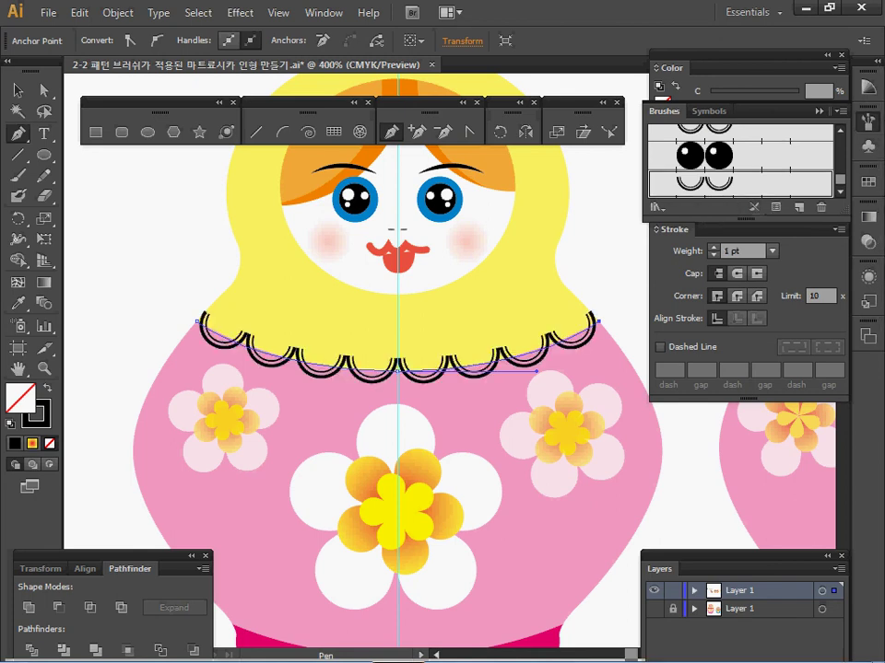
pyautogui.press('F5')
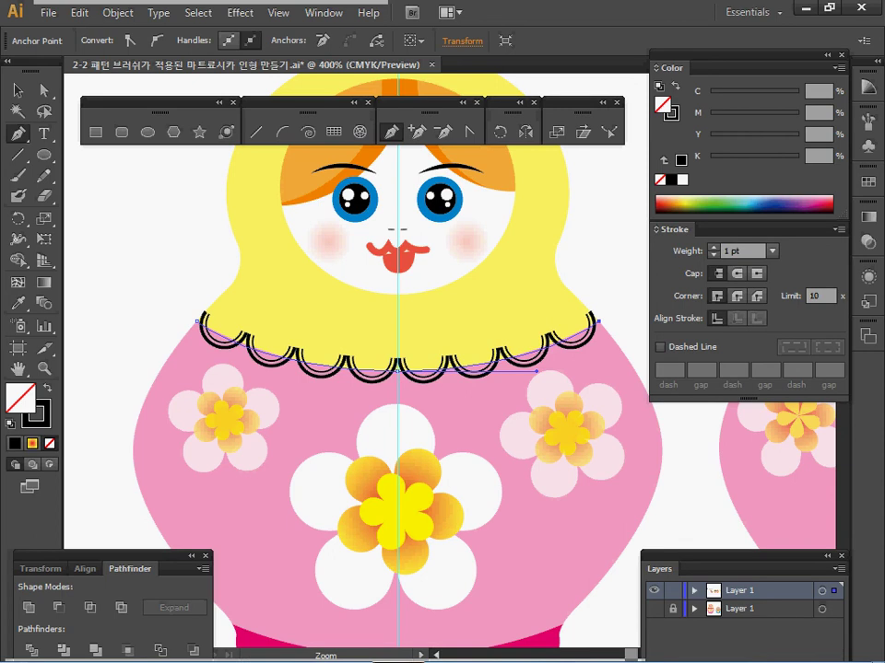
# Step: Recolor the scalloped trim by sampling the reference doll's red trim with the Eyedropper, deselect it and save the document
pyautogui.hotkey('ctrl', '-')
pyautogui.hotkey('ctrl', '-')
pyautogui.moveTo(431, 289); pyautogui.dragTo(355, 383)
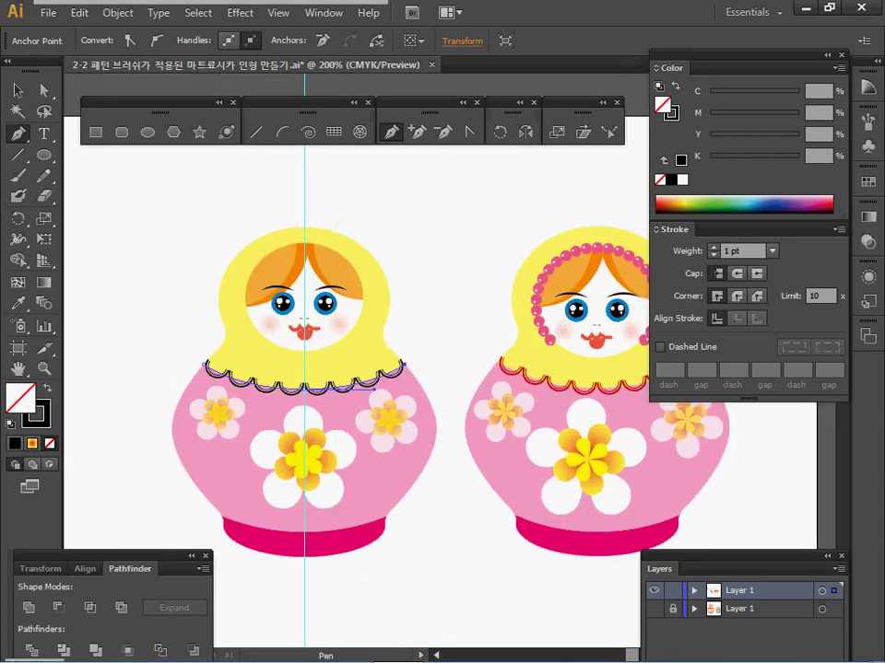
pyautogui.press('ctrl')
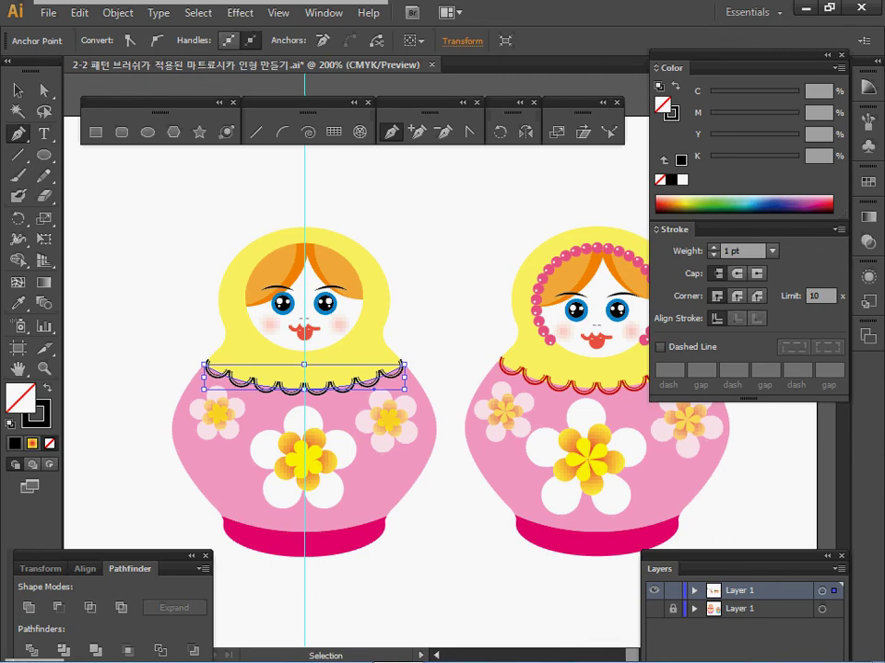
pyautogui.press('v')
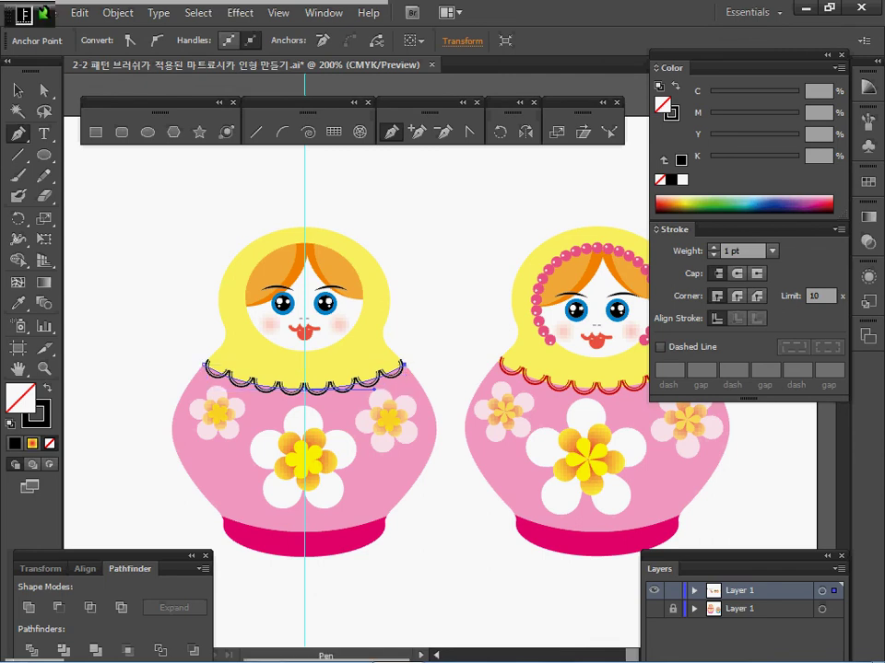
pyautogui.press('Hangul')
pyautogui.press('i')
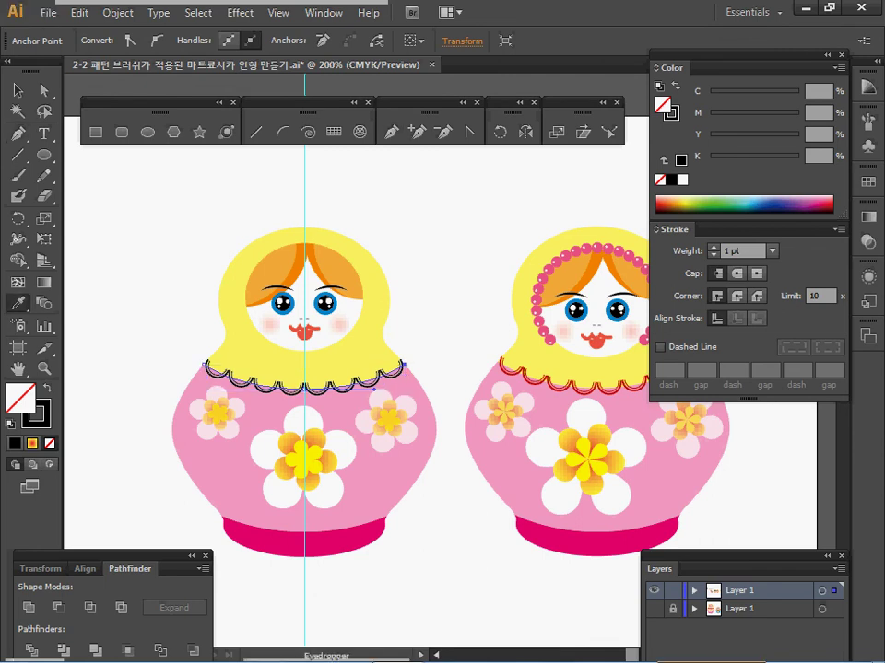
pyautogui.click(525, 379)
pyautogui.keyDown('ctrl'); pyautogui.click(458, 317); pyautogui.keyUp('ctrl')
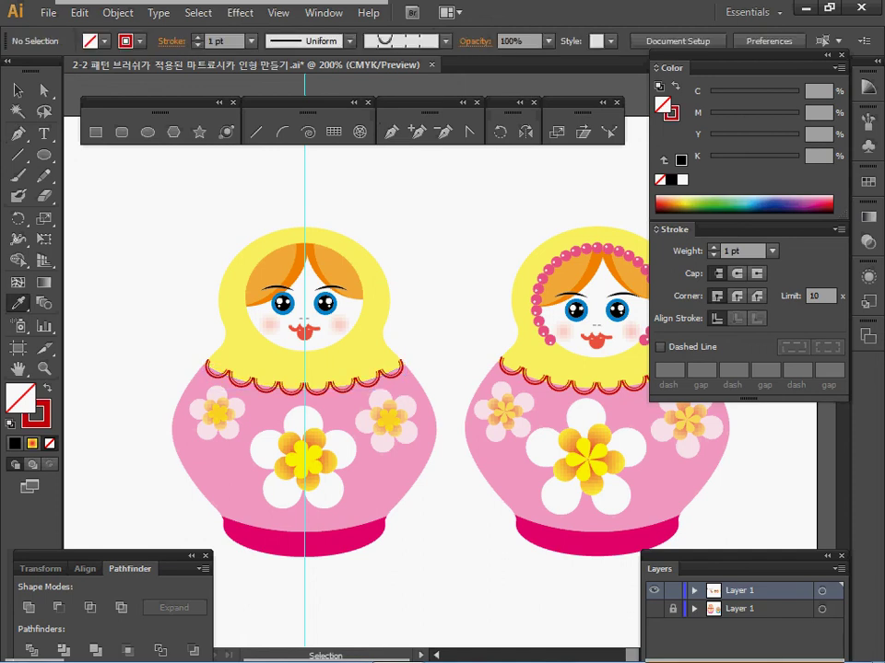
pyautogui.moveTo(458, 318); pyautogui.dragTo(408, 348)
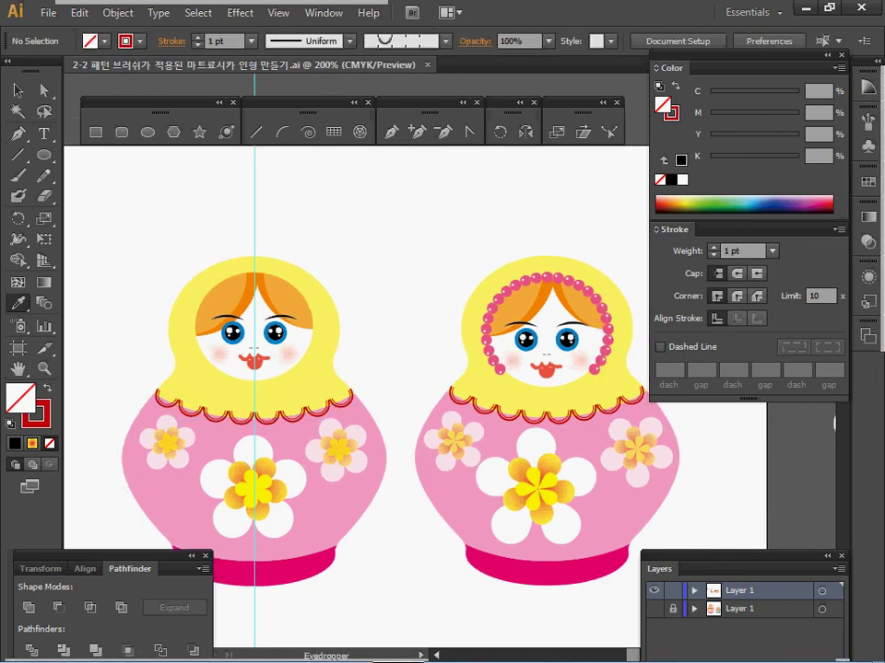
# Step: Draw a 4.5 mm circle on the empty area between the two dolls and fill it black with no stroke
pyautogui.scroll(1, 254, 199)
pyautogui.moveTo(479, 350); pyautogui.dragTo(422, 314)
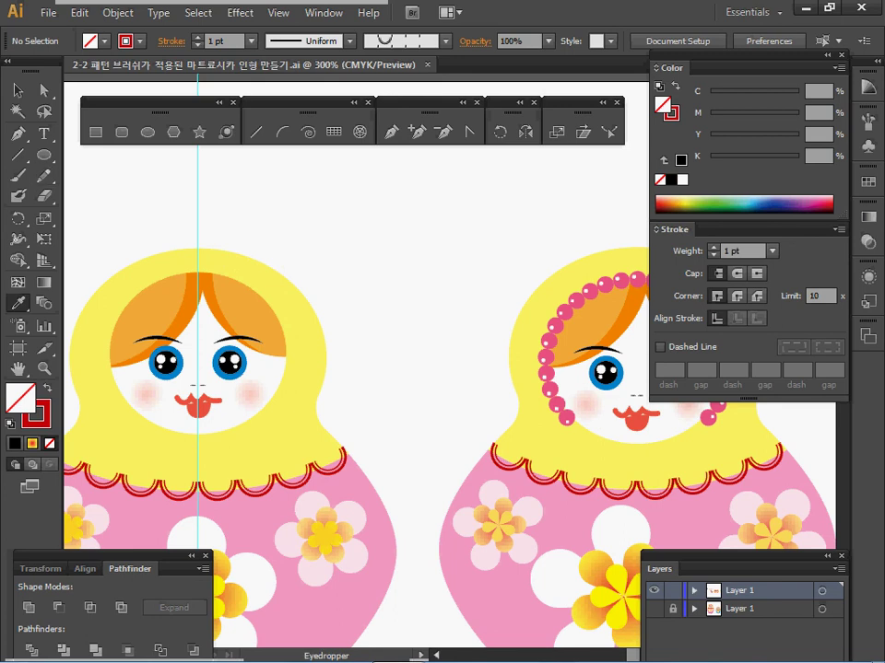
pyautogui.press('l')
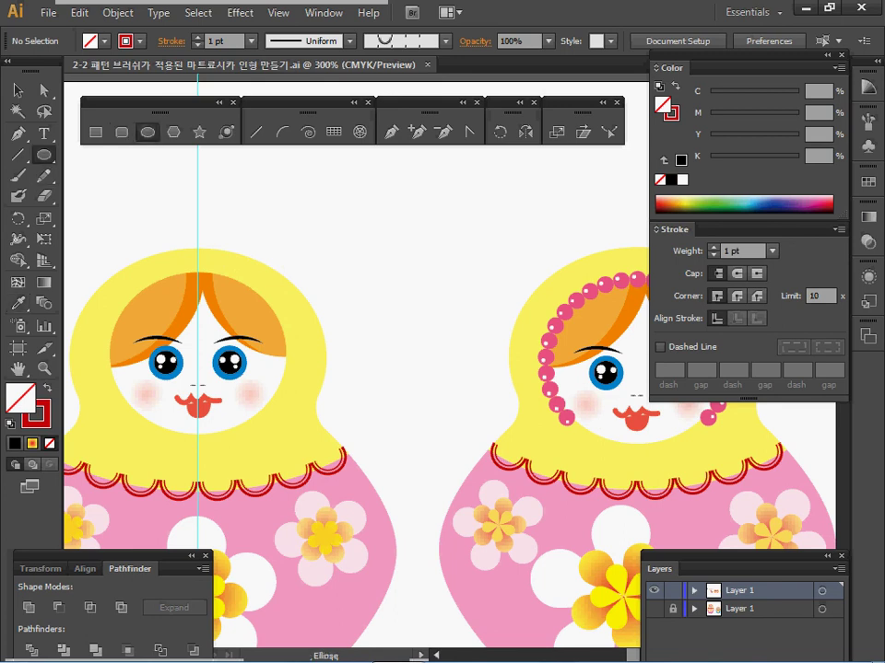
pyautogui.click(415, 249)
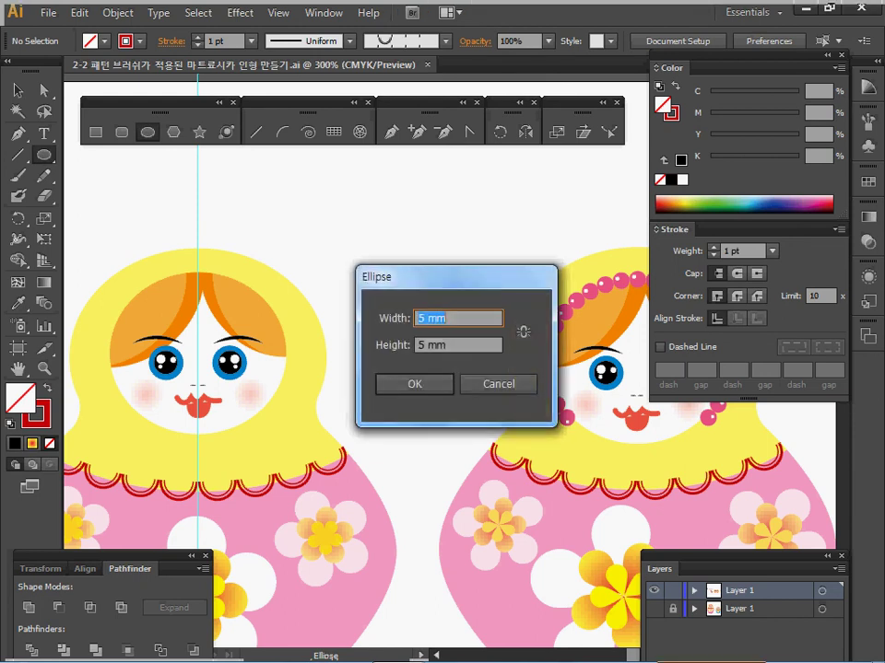
pyautogui.write('4.5')
pyautogui.press('Tab')
pyautogui.write('4.5')
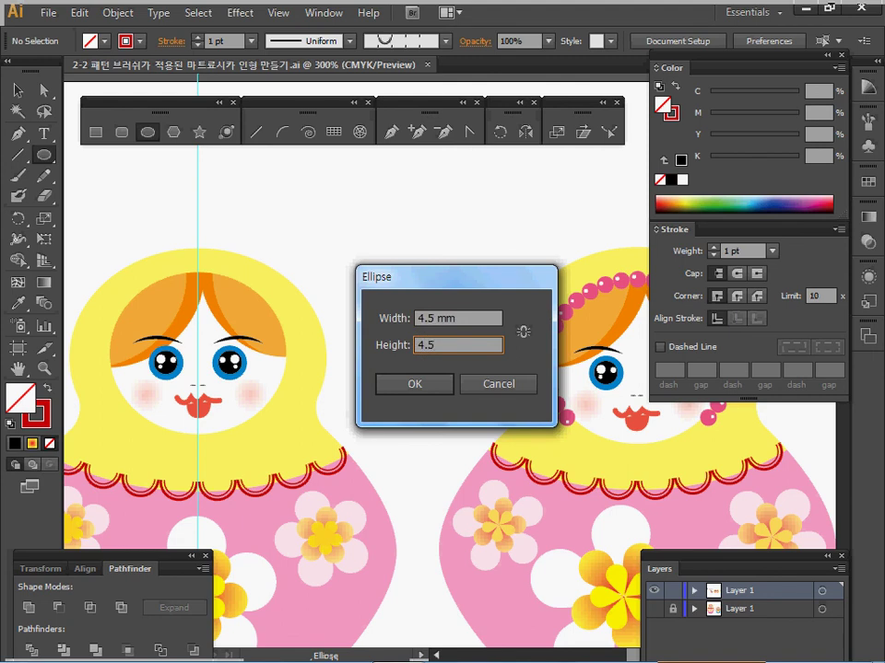
pyautogui.press('Return')
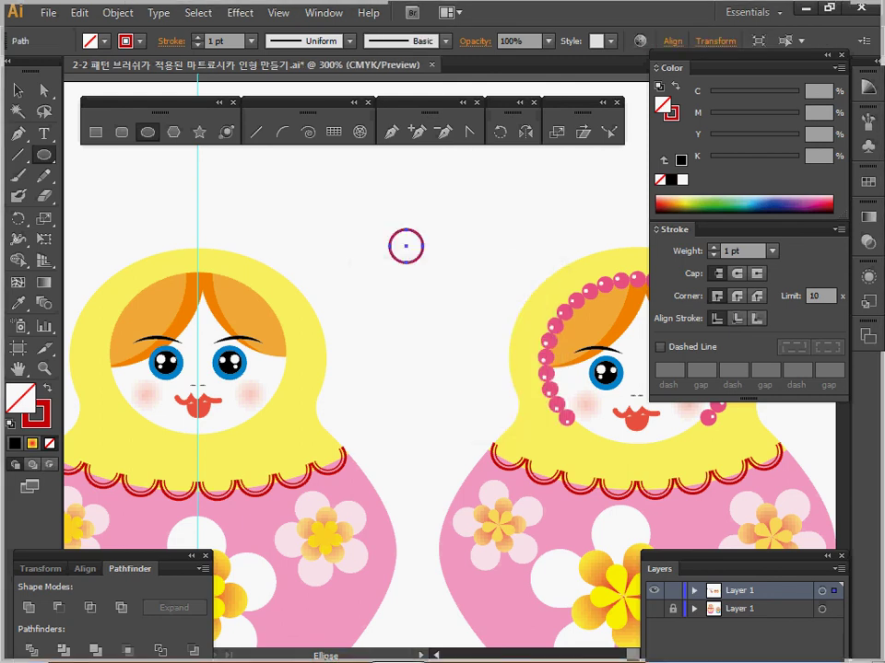
pyautogui.hotkey('shift', 'x')
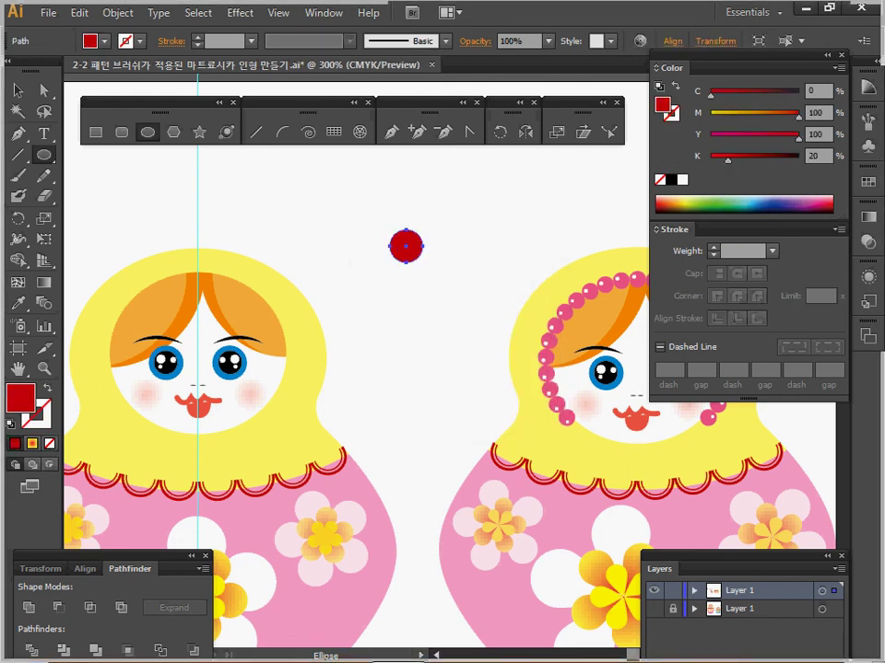
pyautogui.click(670, 180)
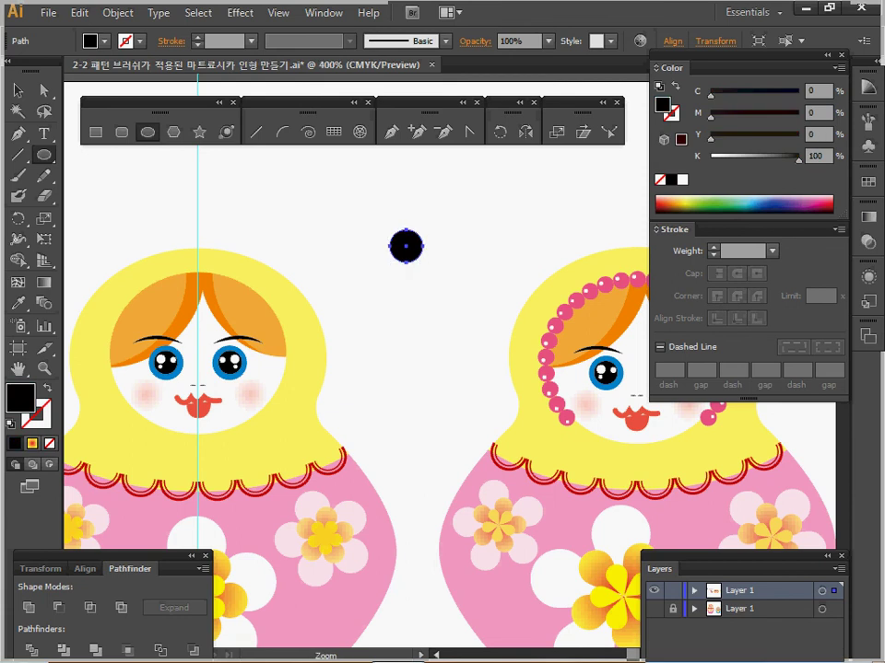
# Step: Draw a small highlight circle about 1.06 mm wide on the black circle, just up and left of its centre, and fill it white
pyautogui.hotkey('ctrl', '=')
pyautogui.press('v')
pyautogui.keyDown('ctrl'); pyautogui.click(440, 325); pyautogui.keyUp('ctrl')
pyautogui.keyDown('ctrl'); pyautogui.click(393, 286); pyautogui.keyUp('ctrl')
pyautogui.press('space')
pyautogui.moveTo(499, 376); pyautogui.dragTo(480, 361)
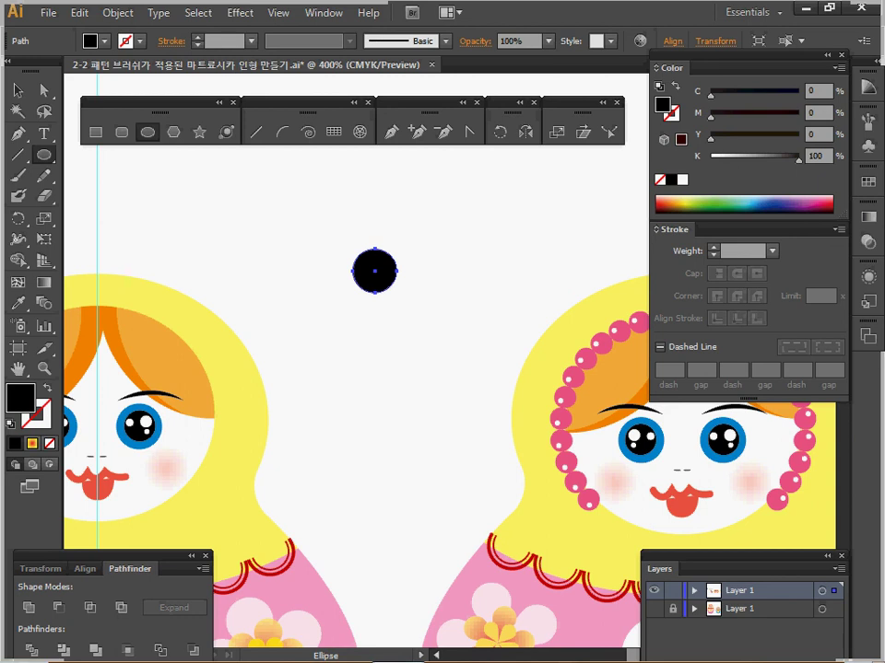
pyautogui.press('alt')
pyautogui.moveTo(368, 265); pyautogui.dragTo(373, 271)
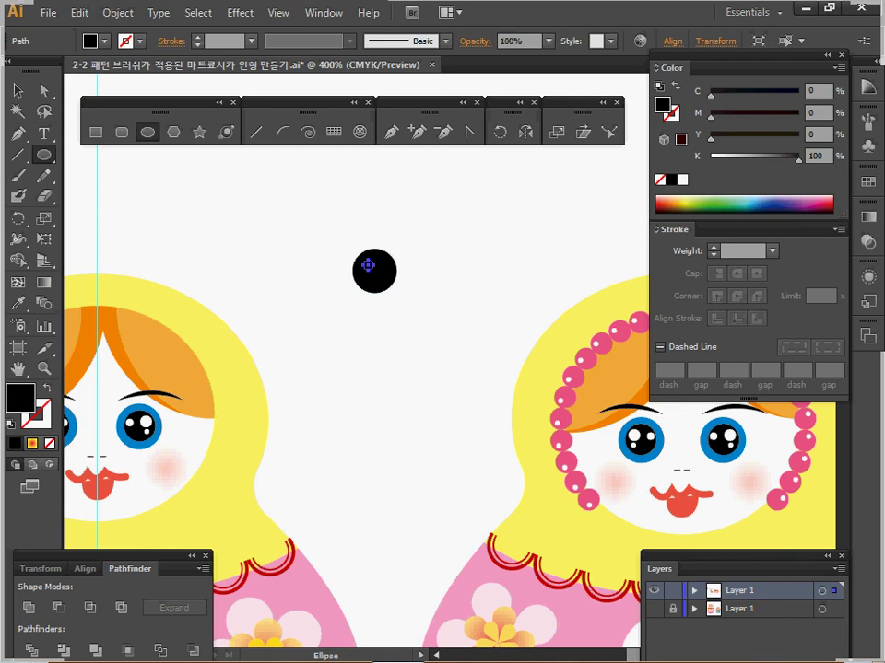
pyautogui.click(683, 180)
# Step: Start a new pattern brush from the black bead circle and its white highlight
pyautogui.moveTo(334, 221); pyautogui.dragTo(407, 297)
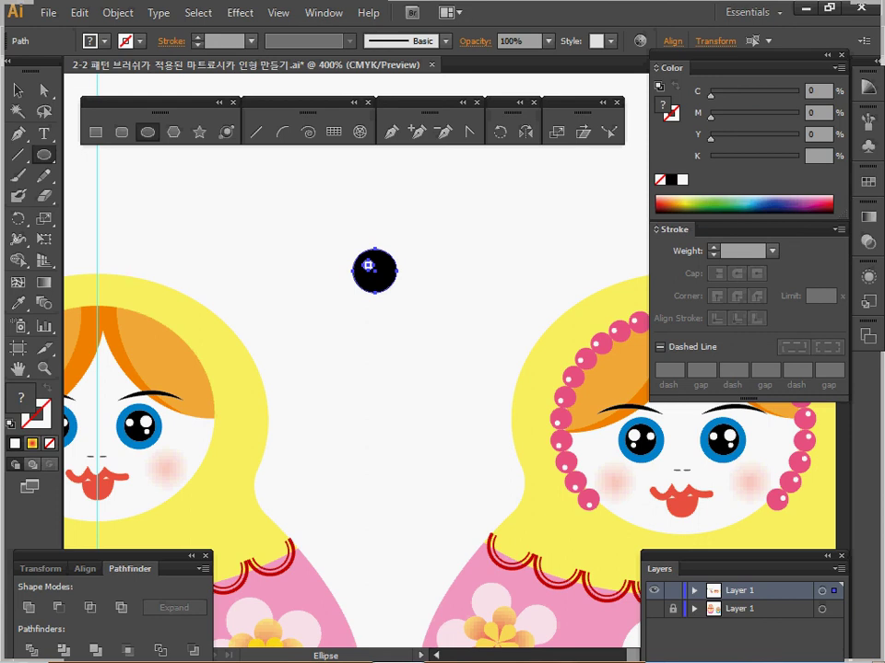
pyautogui.click(868, 121)
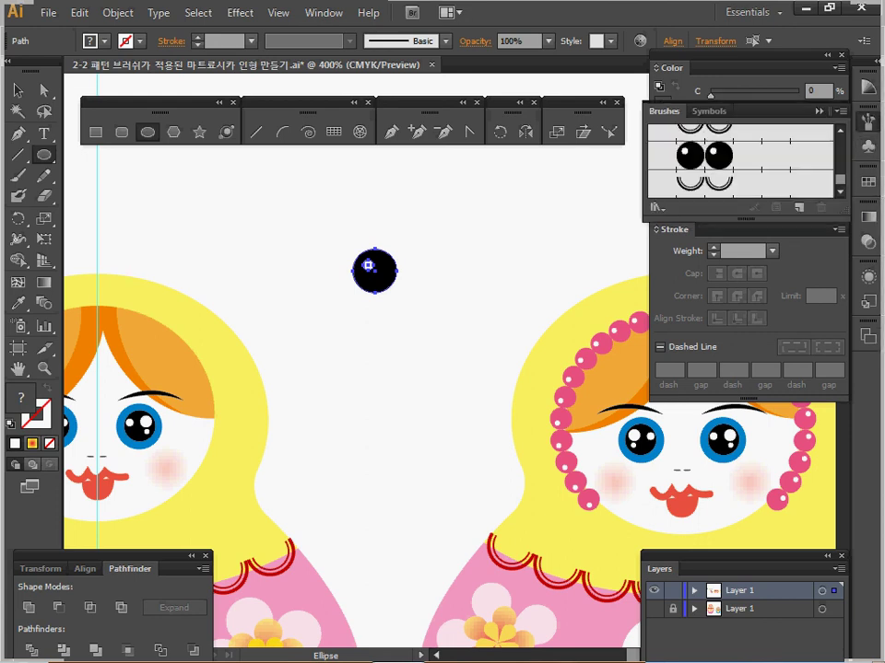
pyautogui.click(799, 208)
pyautogui.click(366, 381)
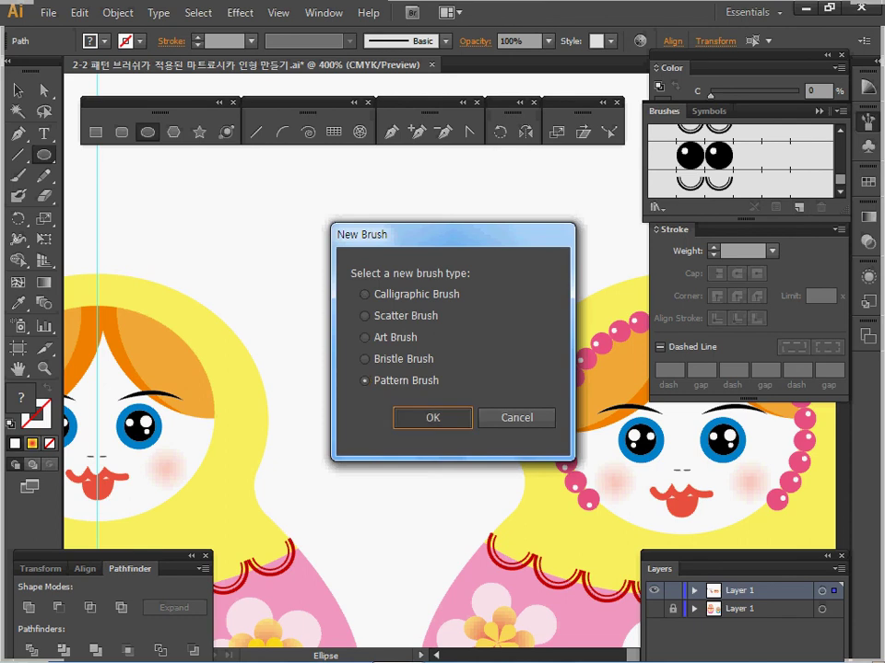
pyautogui.press('Return')
# Step: Name the pattern brush 원형 with the Tints colorization method, create it, and delete the original bead circles from the artboard
pyautogui.write('dnjsgud')
pyautogui.press('BackSpace')
pyautogui.press('BackSpace')
pyautogui.press('BackSpace')
pyautogui.press('BackSpace')
pyautogui.press('BackSpace')
pyautogui.press('BackSpace')
pyautogui.press('BackSpace')
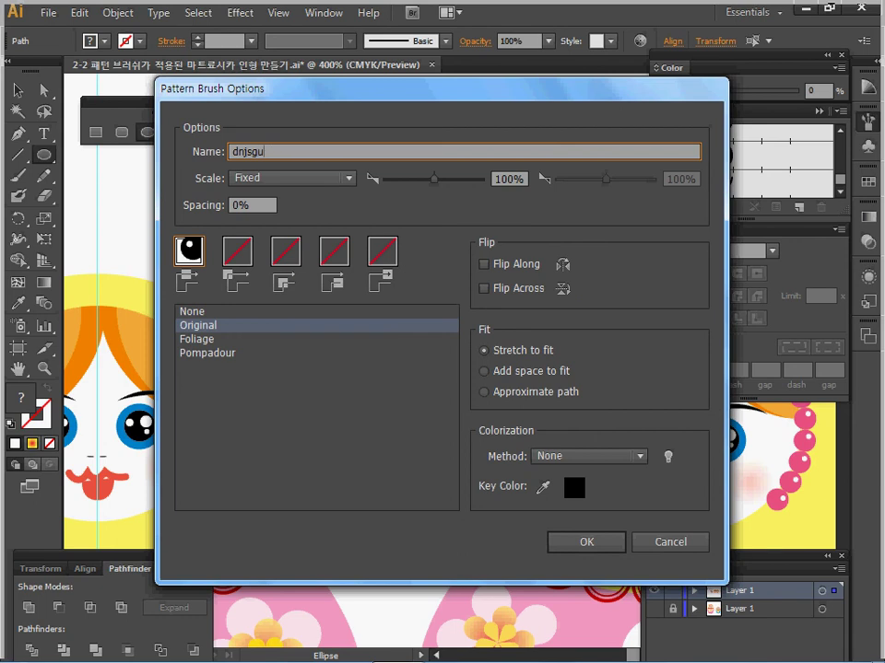
pyautogui.write('원형')
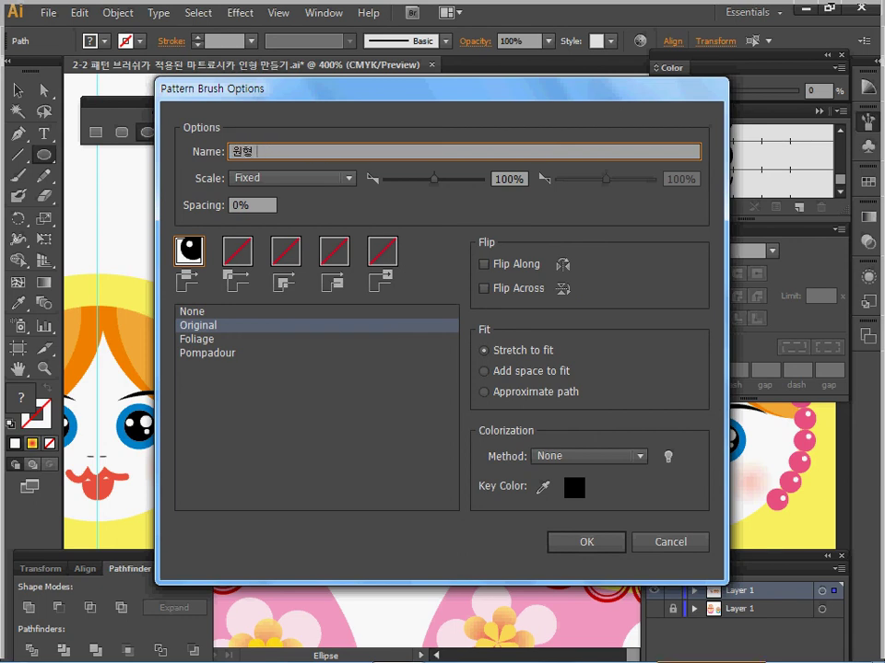
pyautogui.click(590, 456)
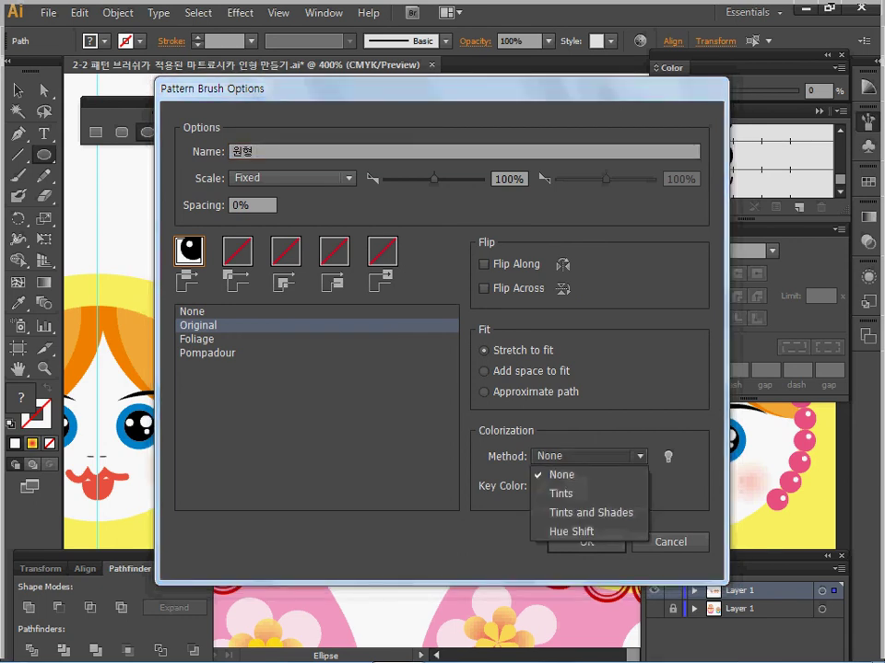
pyautogui.click(561, 493)
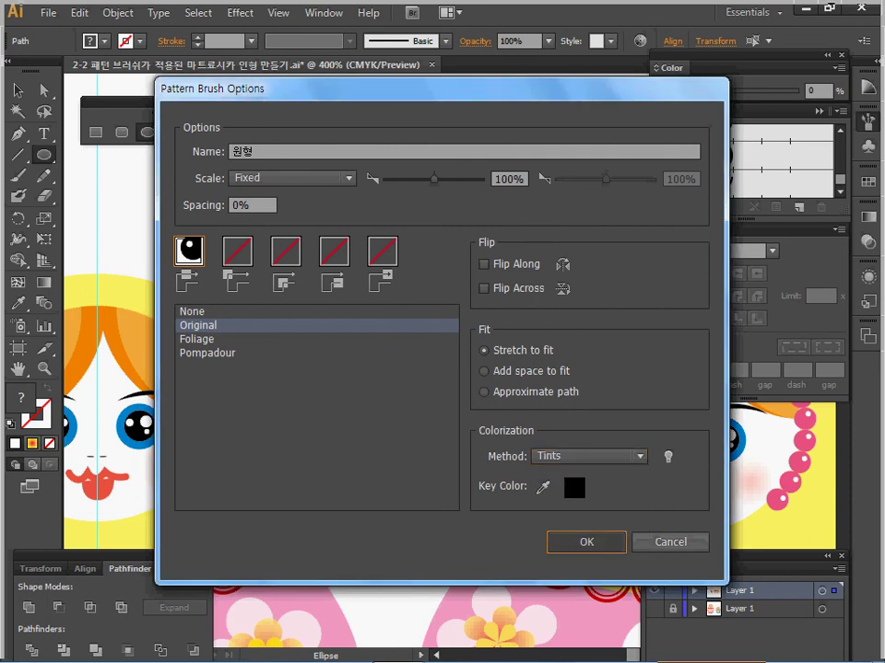
pyautogui.click(586, 542)
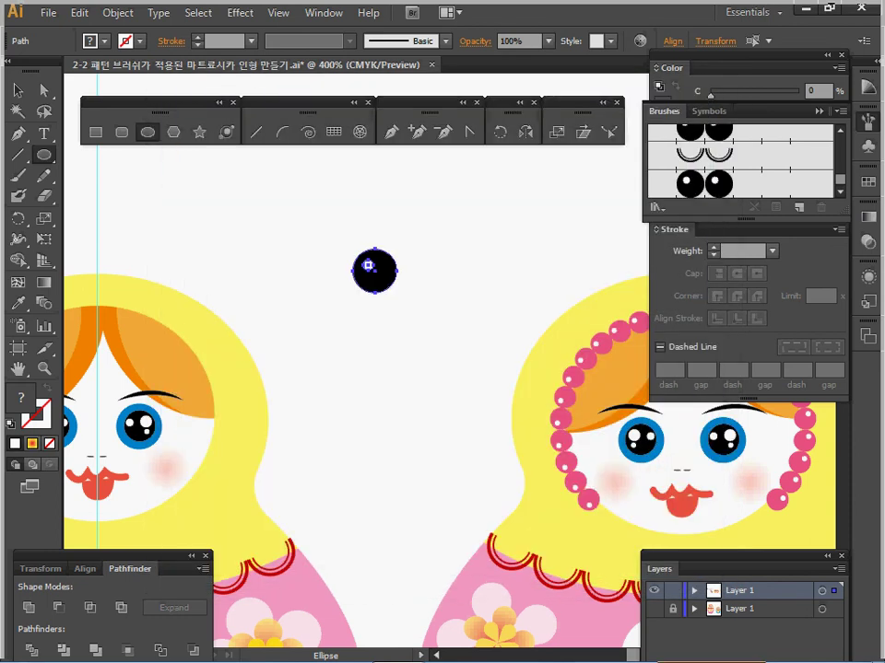
pyautogui.press('Delete')
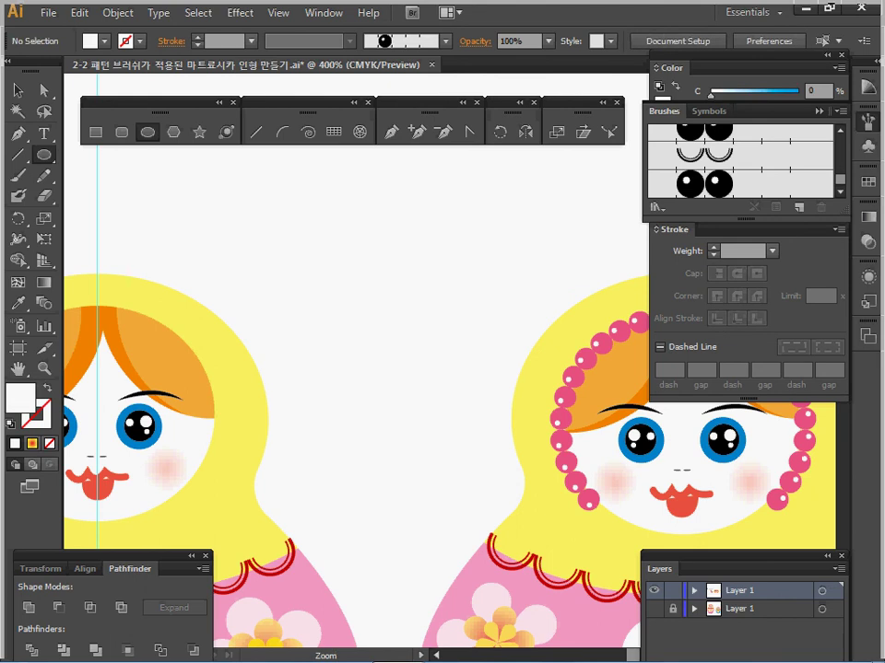
# Step: Draw a 25 mm by 23 mm ellipse over the plain doll's face
pyautogui.keyDown('ctrl'); pyautogui.keyDown('alt'); pyautogui.click(468, 353); pyautogui.keyUp('alt'); pyautogui.keyUp('ctrl')
pyautogui.moveTo(468, 353); pyautogui.dragTo(544, 286)
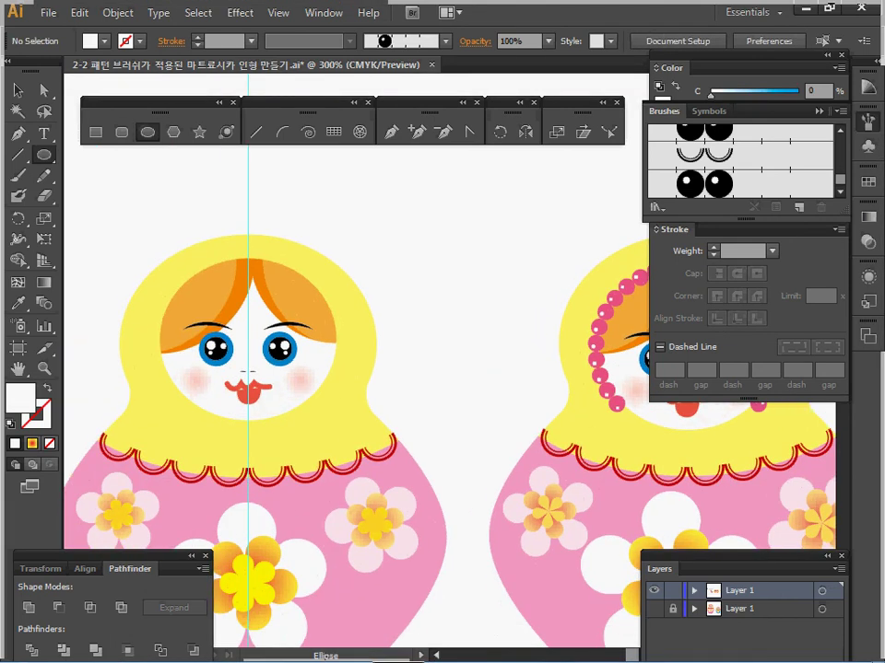
pyautogui.click(248, 372)
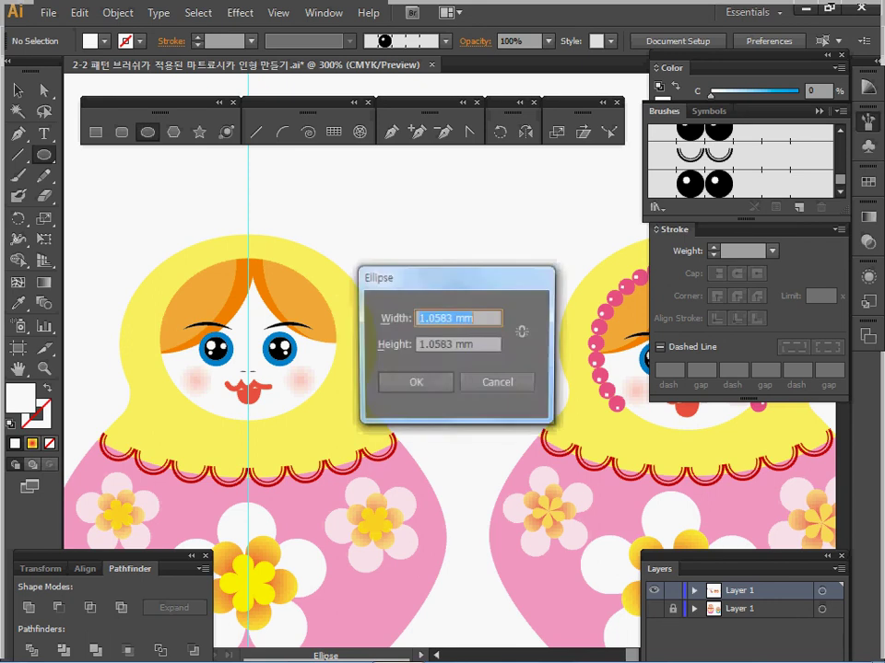
pyautogui.write('25')
pyautogui.press('Tab')
pyautogui.write('23')
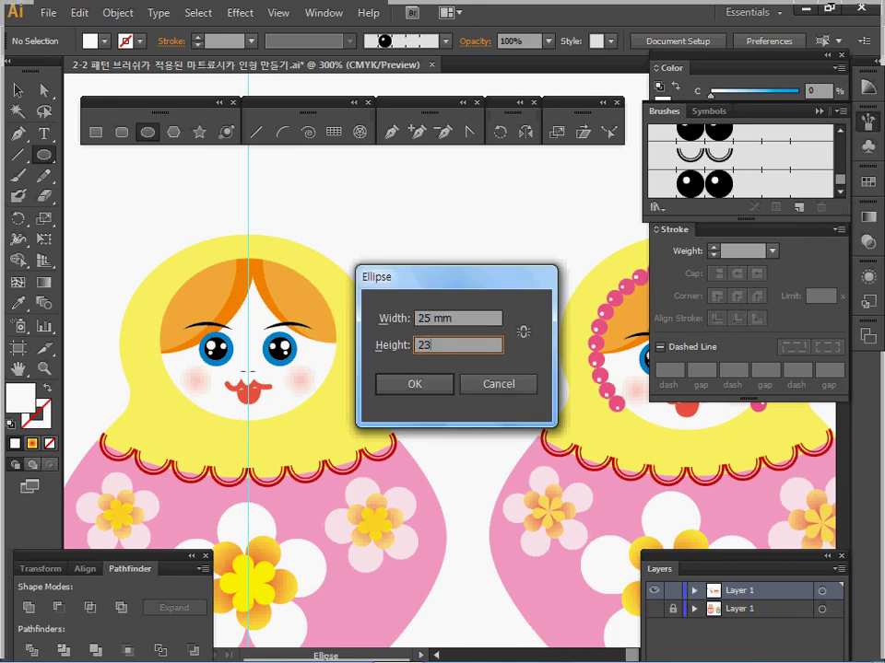
pyautogui.press('Return')
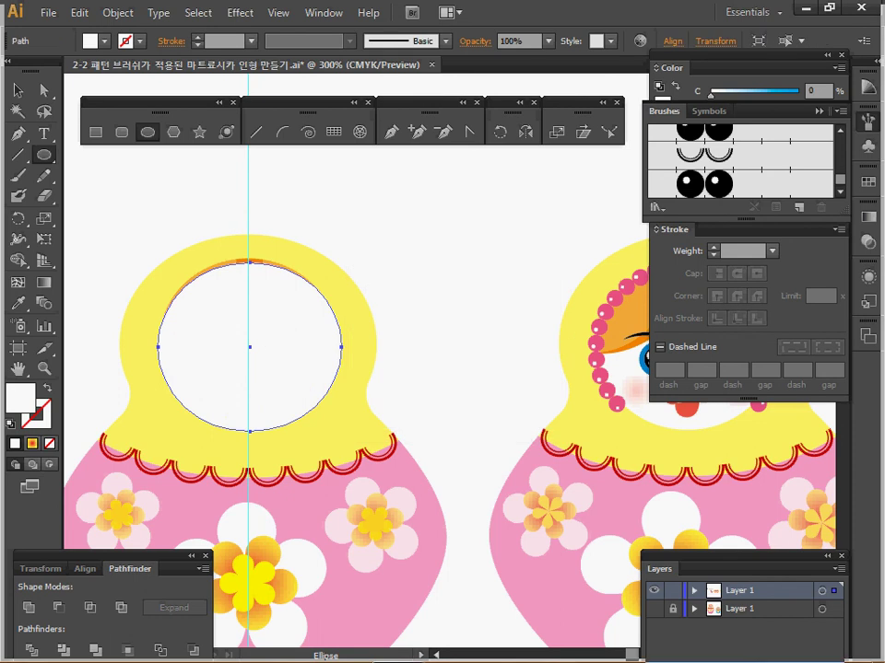
# Step: Swap the ellipse's fill to a stroke coloured from the reference doll's pink beads, and nudge it up around the face
pyautogui.hotkey('shift', 'x')
pyautogui.press('Up')
pyautogui.press('Up')
pyautogui.press('Up')
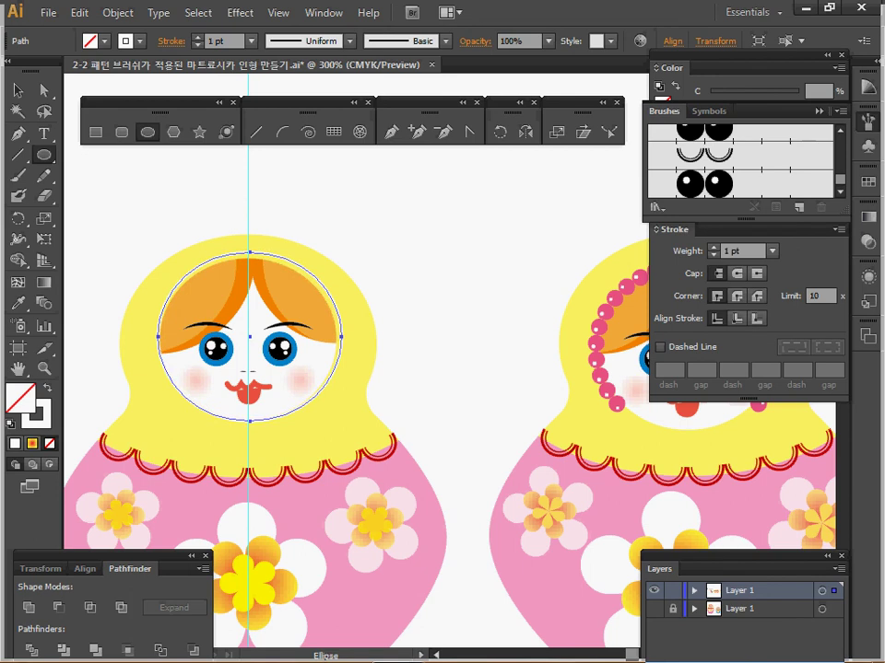
pyautogui.press('Down')
pyautogui.press('Down')
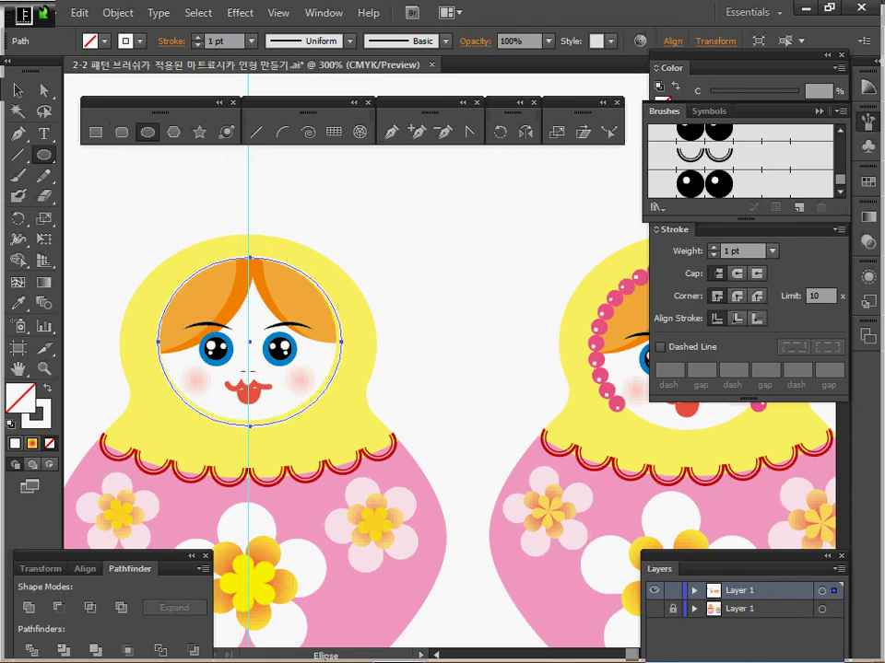
pyautogui.press('i')
pyautogui.click(598, 358)
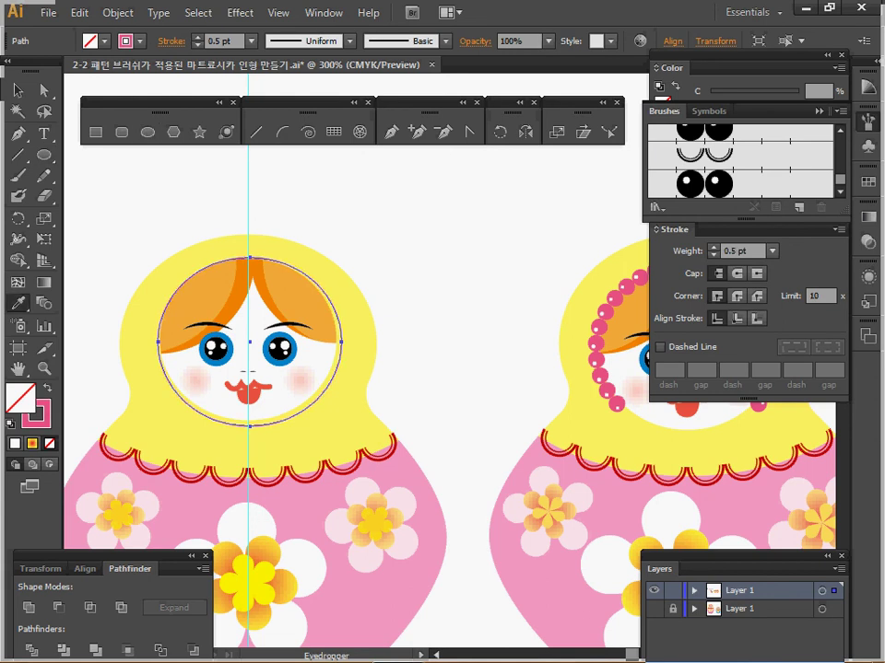
# Step: Add anchor points between the existing ones on the face ellipse
pyautogui.click(118, 12)
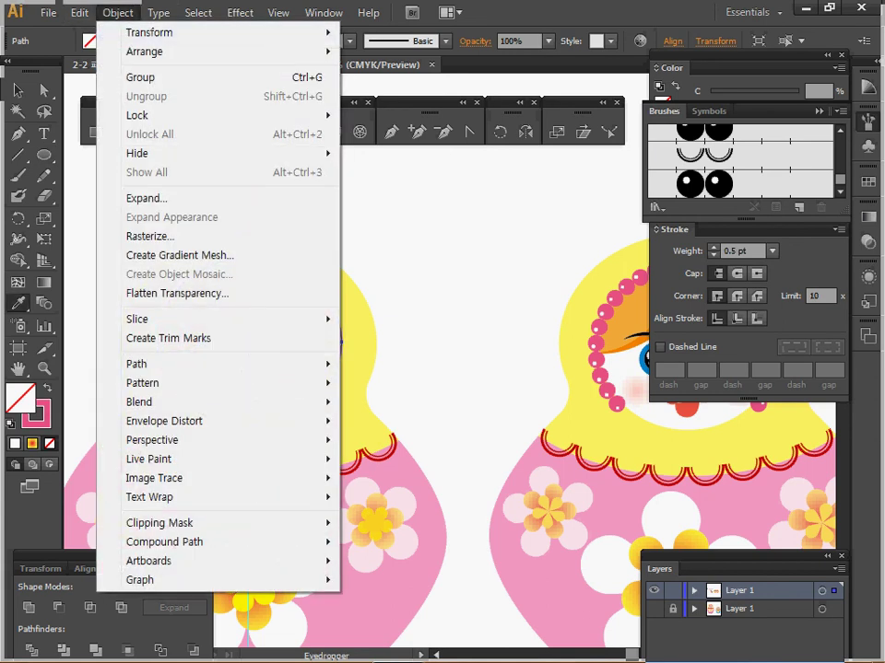
pyautogui.moveTo(221, 364)
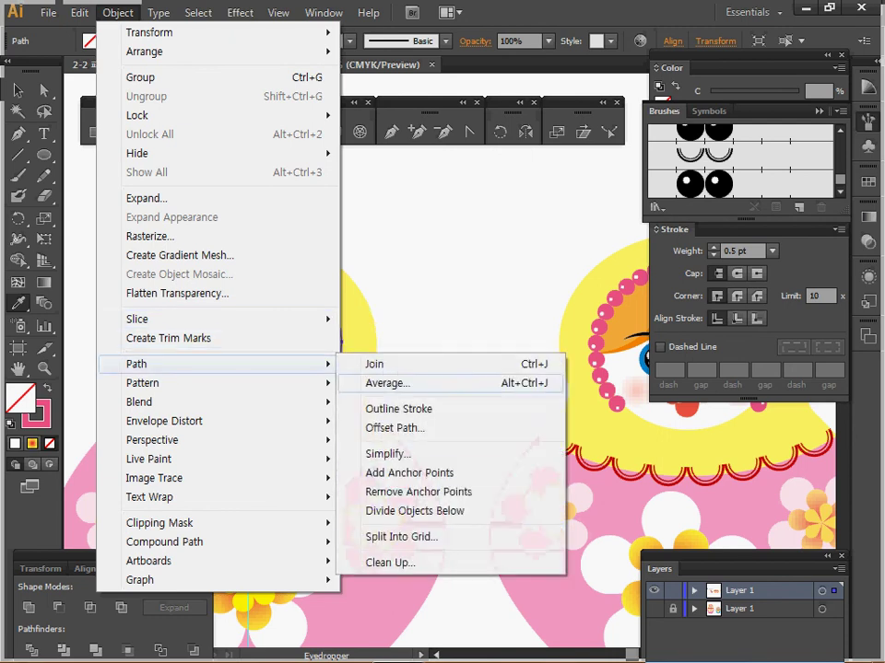
pyautogui.click(410, 472)
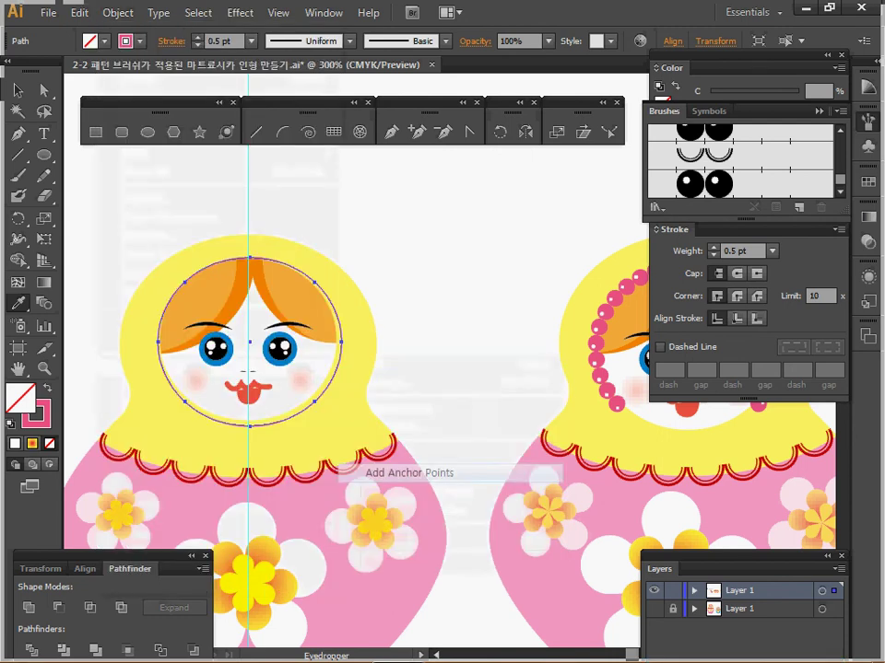
# Step: Delete the face ellipse's bottom anchor point to open it below the chin, and nudge the arc left onto the centre guide
pyautogui.press('a')
pyautogui.click(43, 90)
pyautogui.press('space')
pyautogui.moveTo(461, 276); pyautogui.dragTo(442, 271)
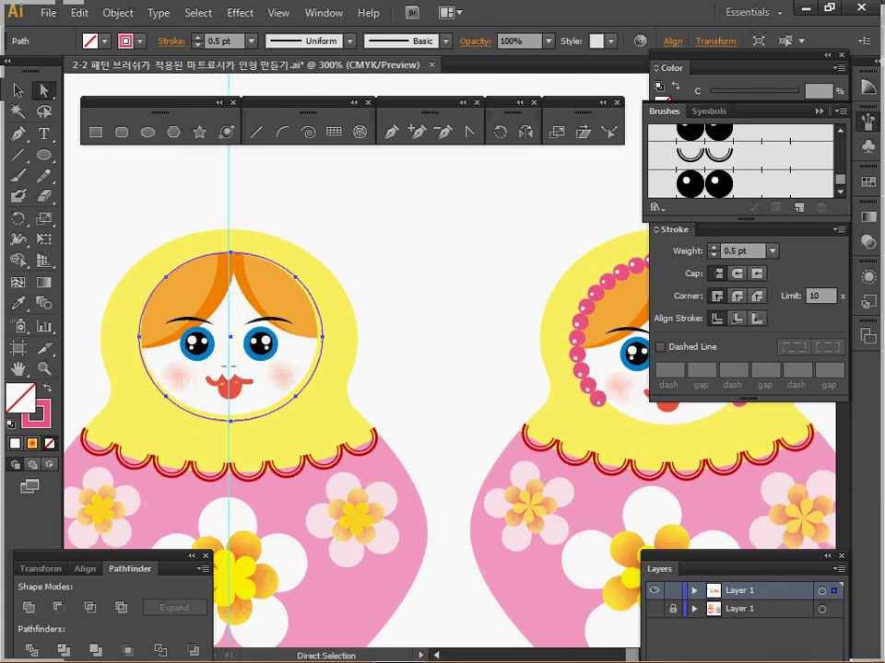
pyautogui.click(230, 421)
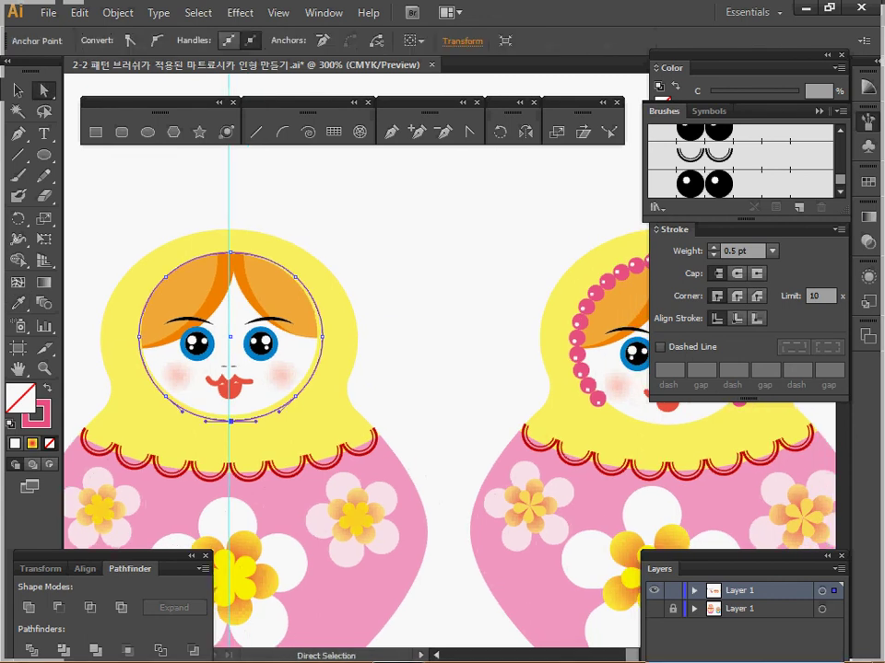
pyautogui.press('Delete')
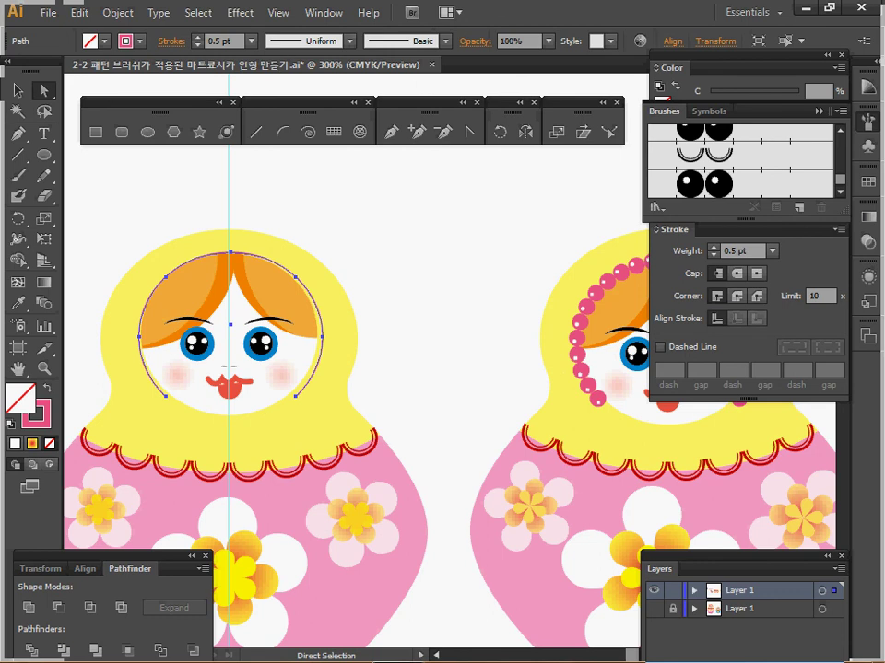
pyautogui.press('Left')
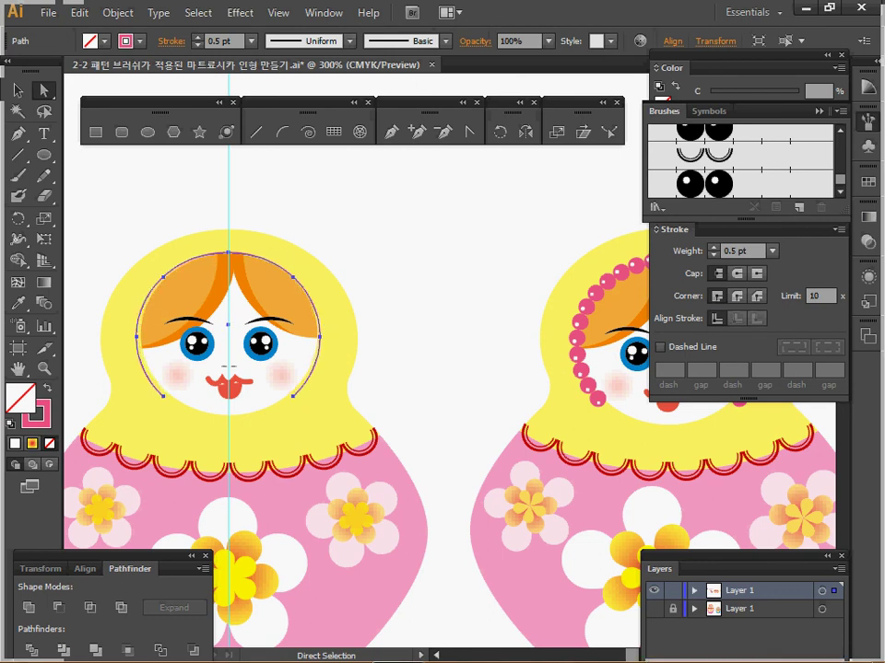
# Step: Apply the round bead pattern brush to the arc around the face and set its stroke weight to 0.5 pt
pyautogui.click(717, 184)
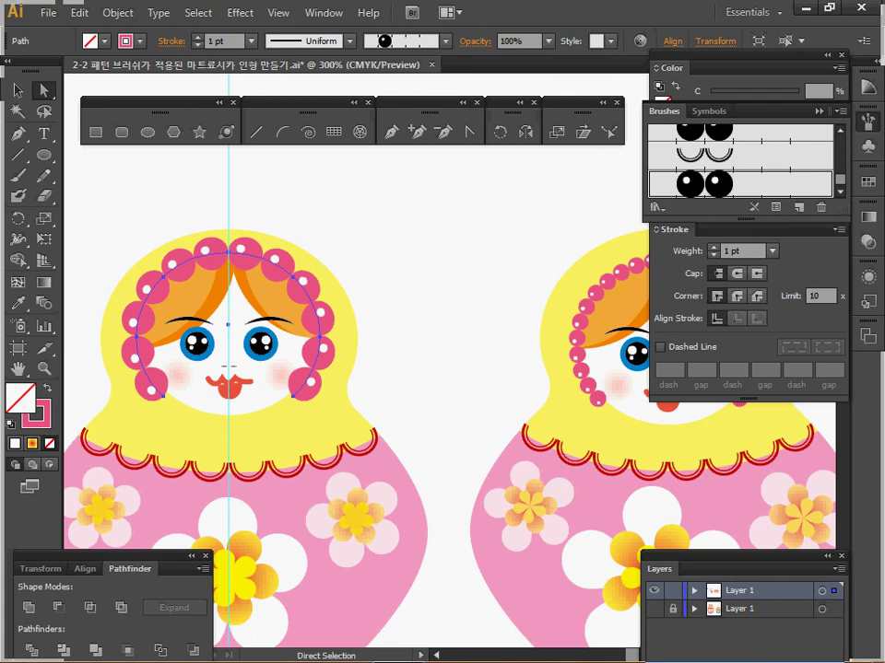
pyautogui.click(818, 111)
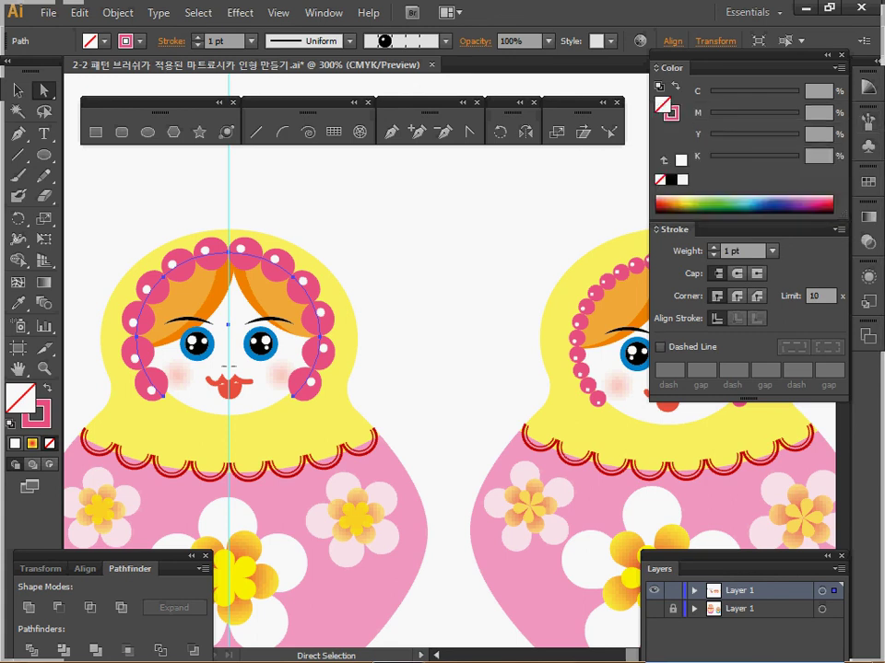
pyautogui.click(772, 251)
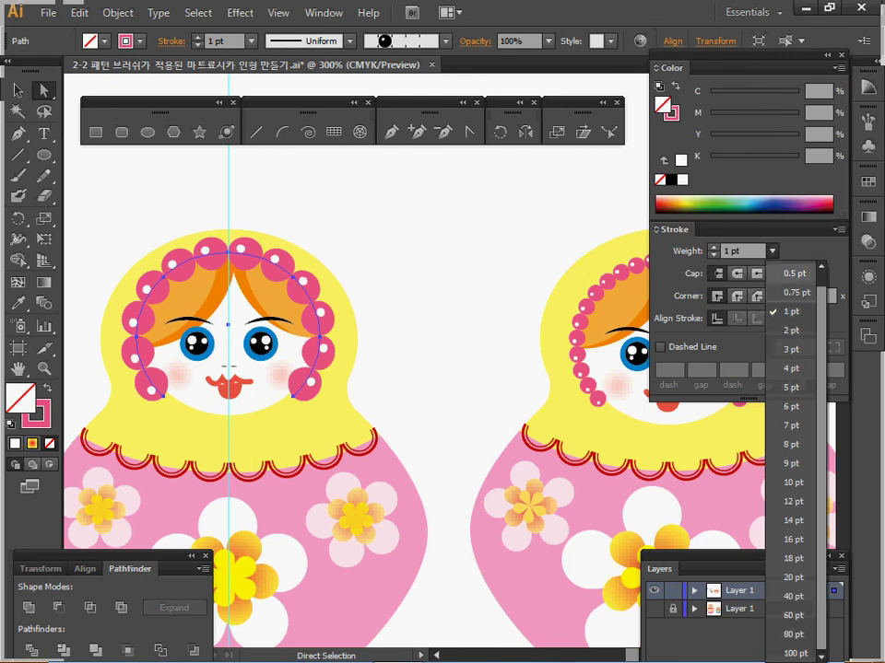
pyautogui.click(795, 273)
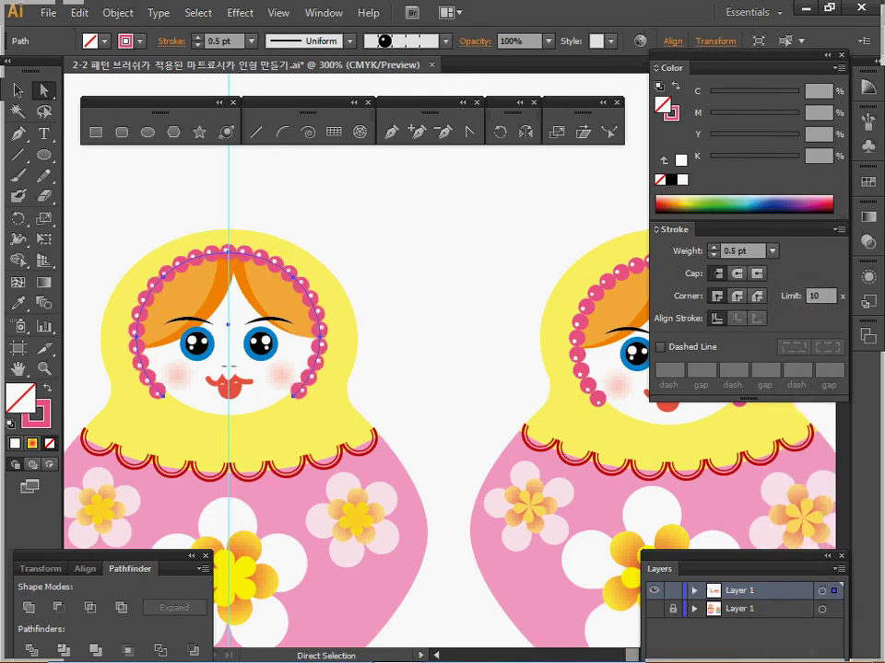
pyautogui.hotkey('ctrl', 'shift', 'a')
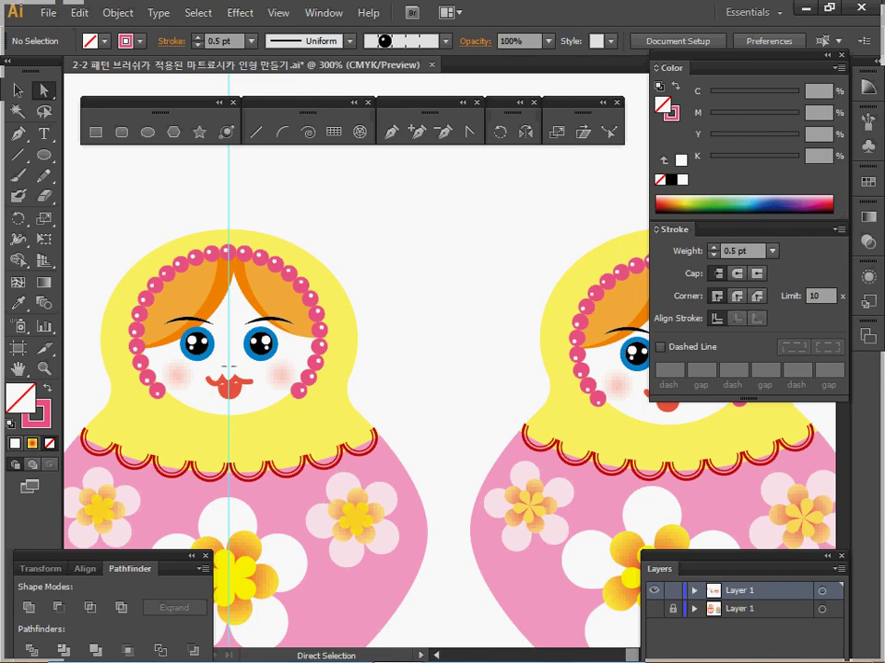
# Step: Delete the reference pink doll beside the finished one on the artboard
pyautogui.keyDown('ctrl'); pyautogui.keyDown('alt'); pyautogui.click(455, 433); pyautogui.keyUp('alt'); pyautogui.keyUp('ctrl')
pyautogui.keyDown('ctrl'); pyautogui.keyDown('alt'); pyautogui.click(454, 433); pyautogui.keyUp('alt'); pyautogui.keyUp('ctrl')
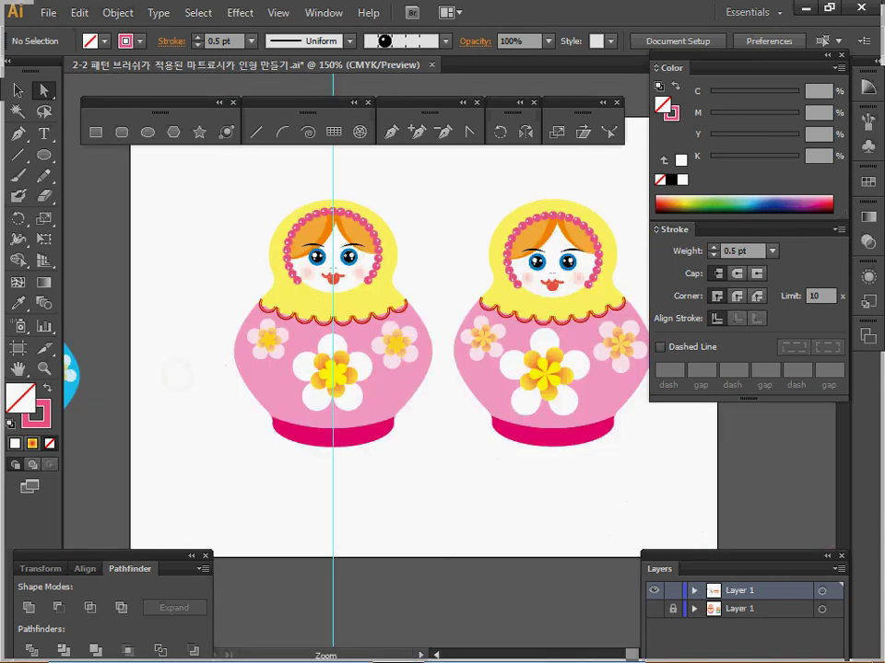
pyautogui.moveTo(454, 433); pyautogui.dragTo(364, 462)
pyautogui.press('v')
pyautogui.moveTo(375, 192); pyautogui.dragTo(553, 470)
pyautogui.press('Delete')
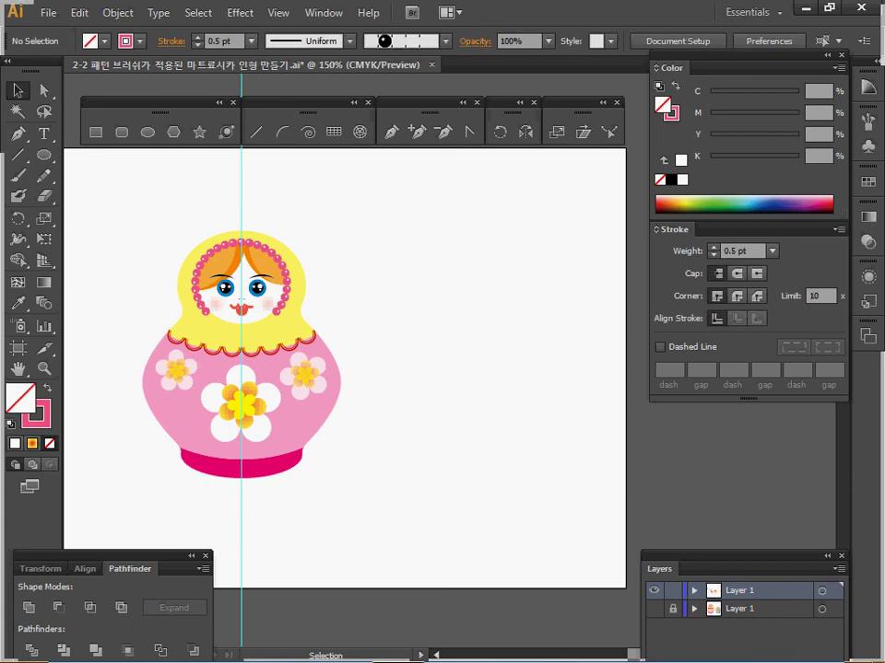
# Step: Make a copy of the whole pink doll scaled uniformly to 70% and place it beside the original with their bases roughly level
pyautogui.moveTo(109, 203); pyautogui.dragTo(338, 475)
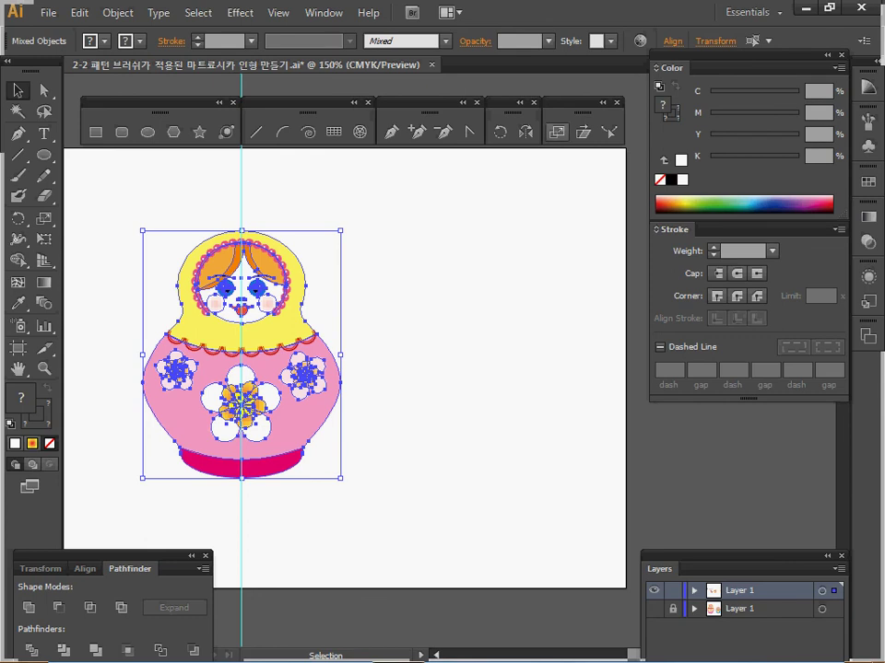
pyautogui.doubleClick(556, 131)
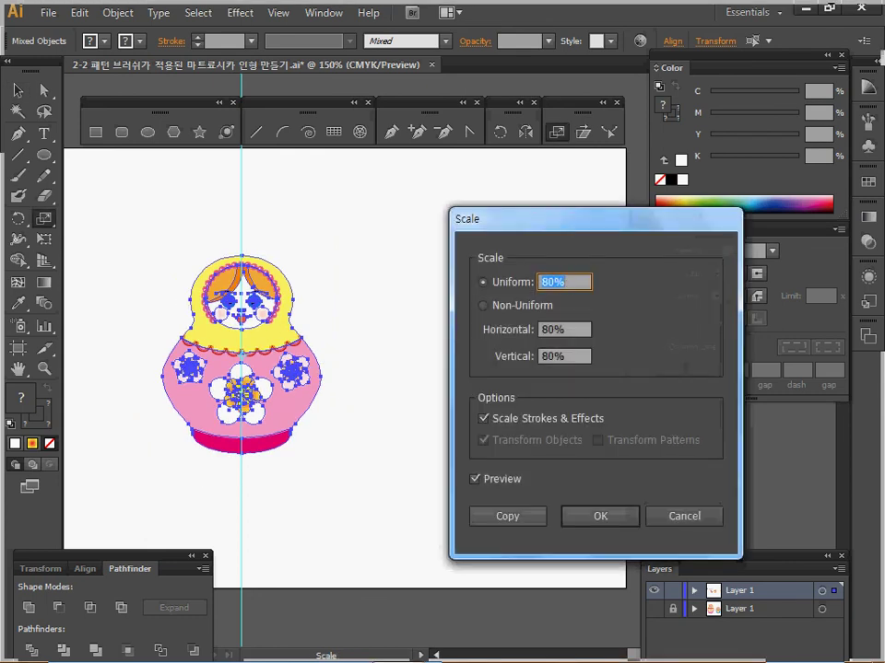
pyautogui.write('70')
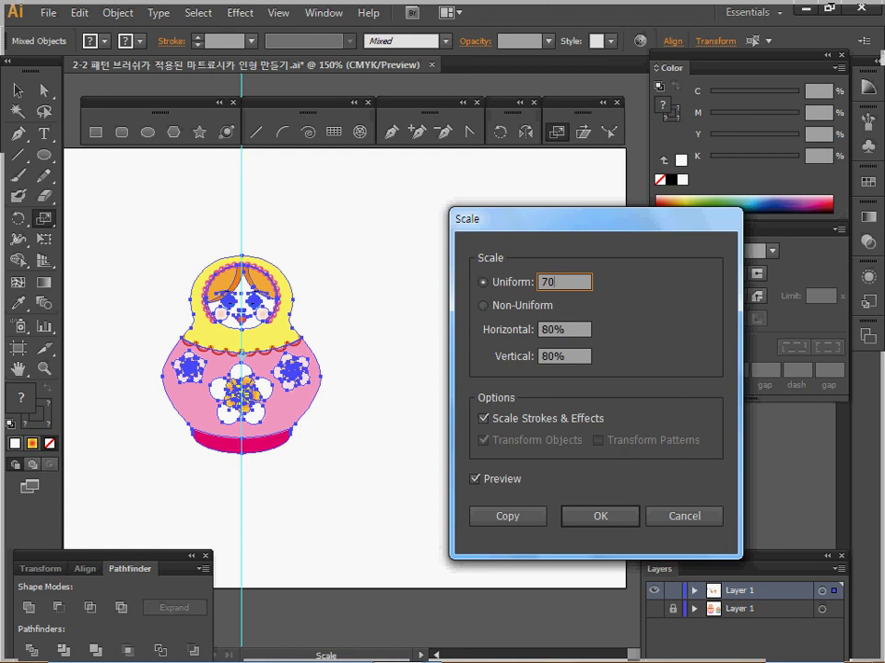
pyautogui.press('Return')
pyautogui.moveTo(242, 368); pyautogui.dragTo(453, 402)
pyautogui.hotkey('ctrl', 'shift', 'a')
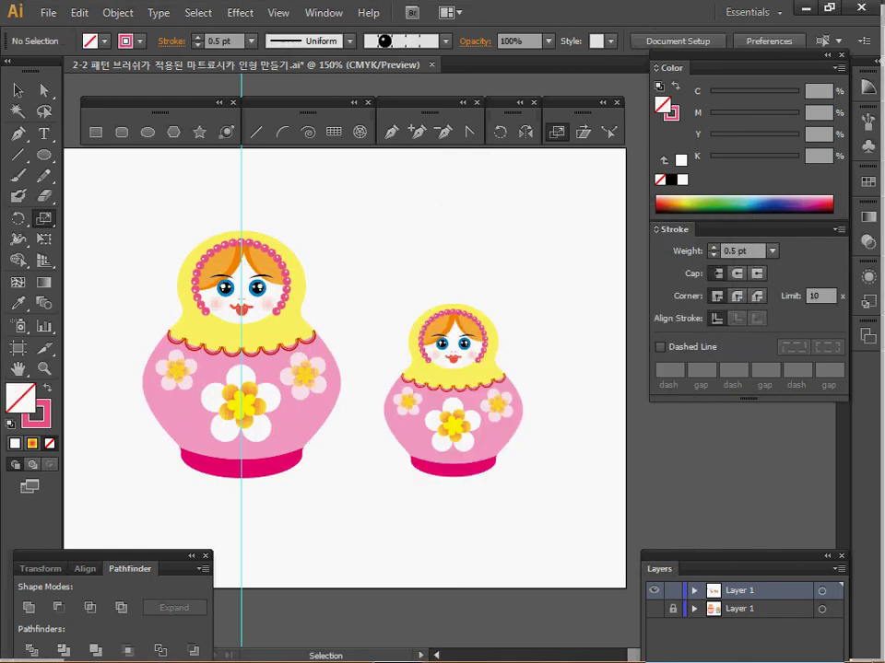
# Step: Isolate the small doll's body group and recolour its pink body with the light blue sampled from the blue reference doll
pyautogui.keyDown('ctrl'); pyautogui.keyDown('alt'); pyautogui.click(453, 465); pyautogui.keyUp('alt'); pyautogui.keyUp('ctrl')
pyautogui.moveTo(453, 464); pyautogui.dragTo(504, 524)
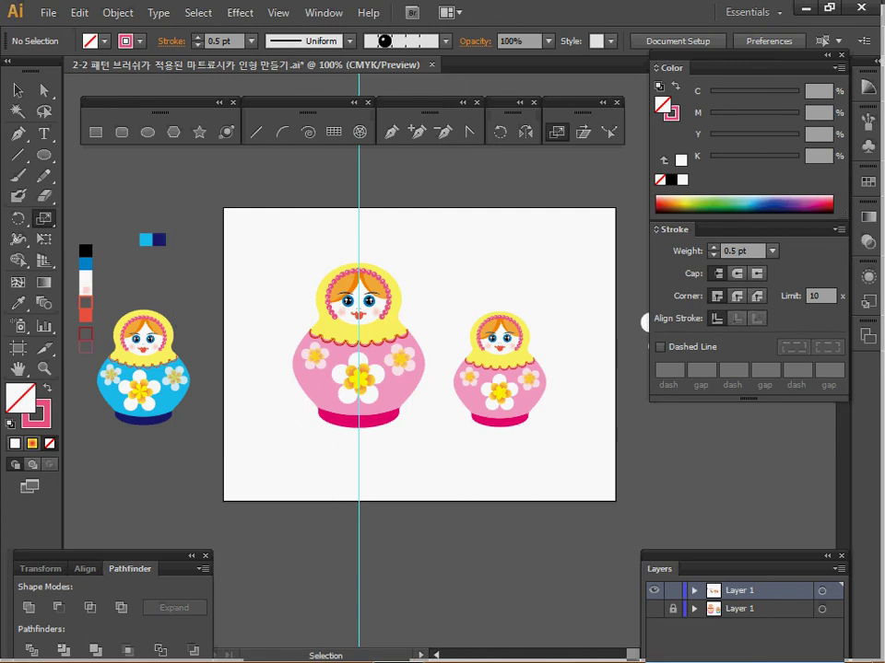
pyautogui.keyDown('ctrl'); pyautogui.click(499, 398); pyautogui.keyUp('ctrl')
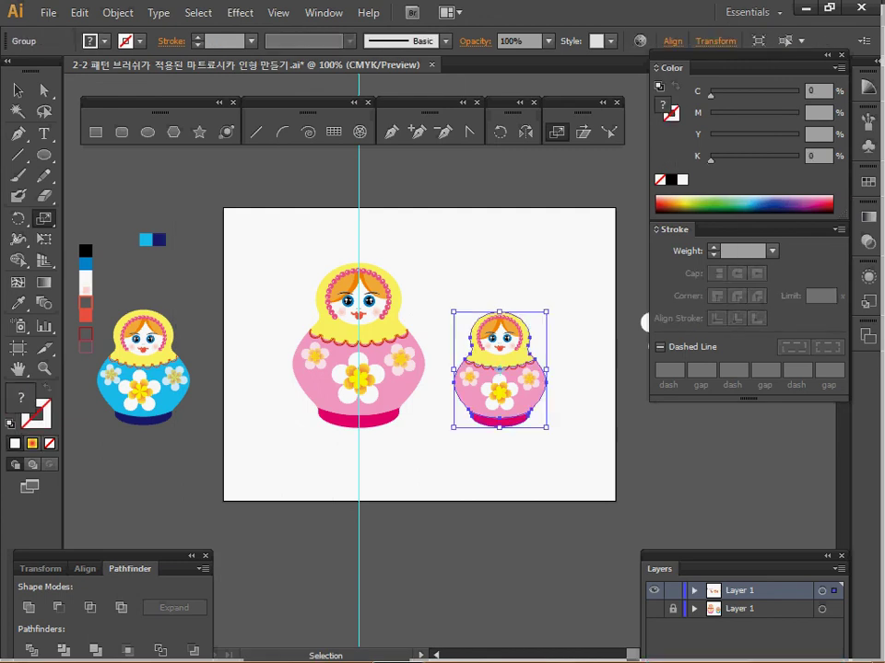
pyautogui.doubleClick(500, 391)
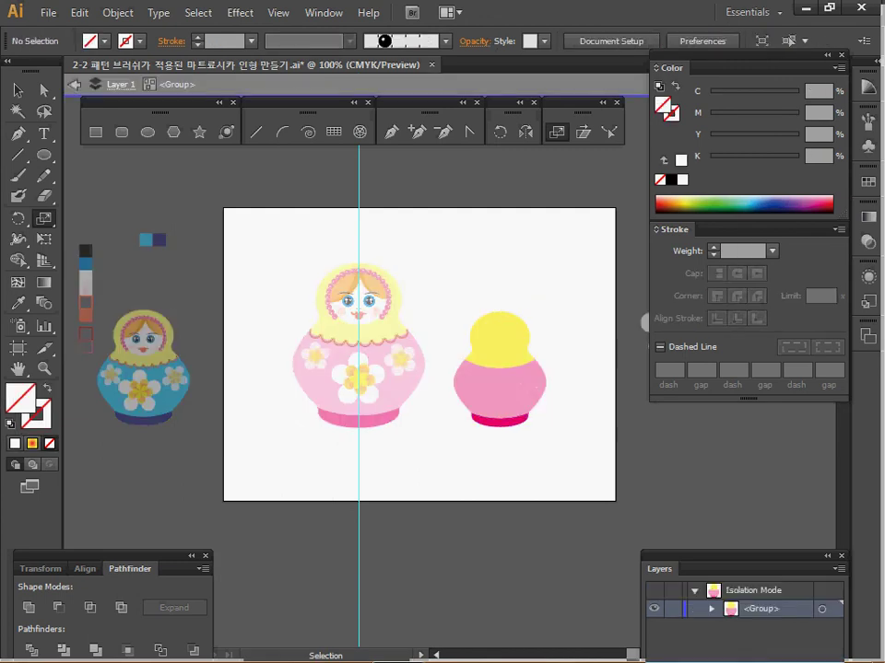
pyautogui.click(500, 392)
pyautogui.press('s')
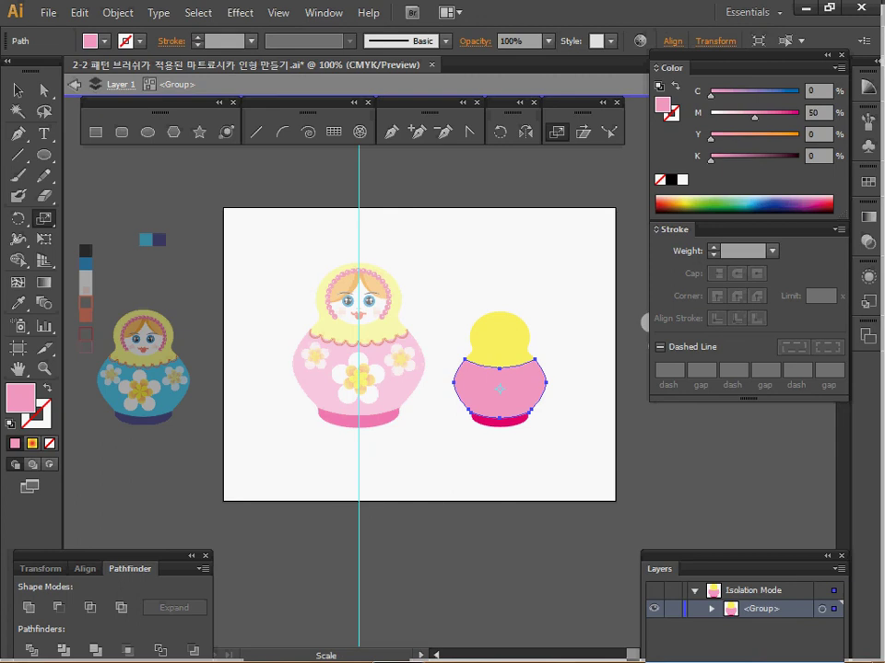
pyautogui.press('i')
pyautogui.click(171, 398)
# Step: Recolour the small doll's base with the navy sampled from the blue reference doll's base, and leave isolation mode
pyautogui.keyDown('ctrl'); pyautogui.click(499, 423); pyautogui.keyUp('ctrl')
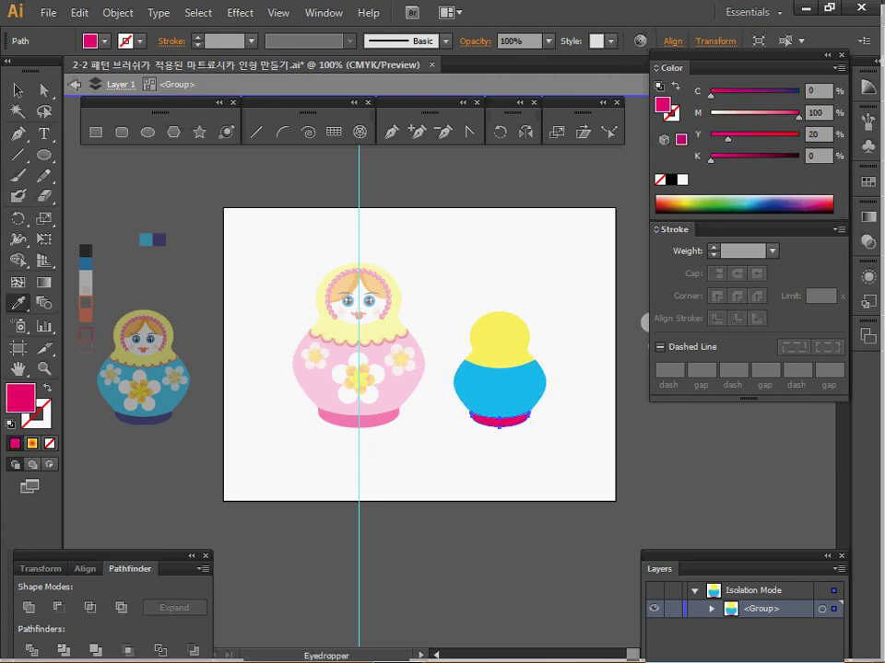
pyautogui.click(144, 420)
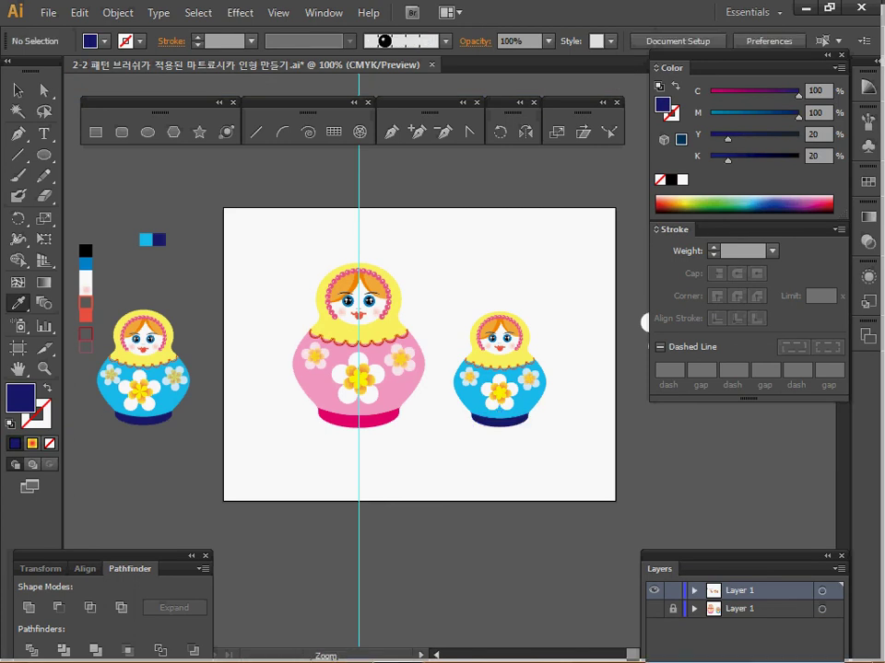
pyautogui.keyDown('ctrl'); pyautogui.click(486, 417); pyautogui.keyUp('ctrl')
pyautogui.moveTo(485, 416); pyautogui.dragTo(480, 473)
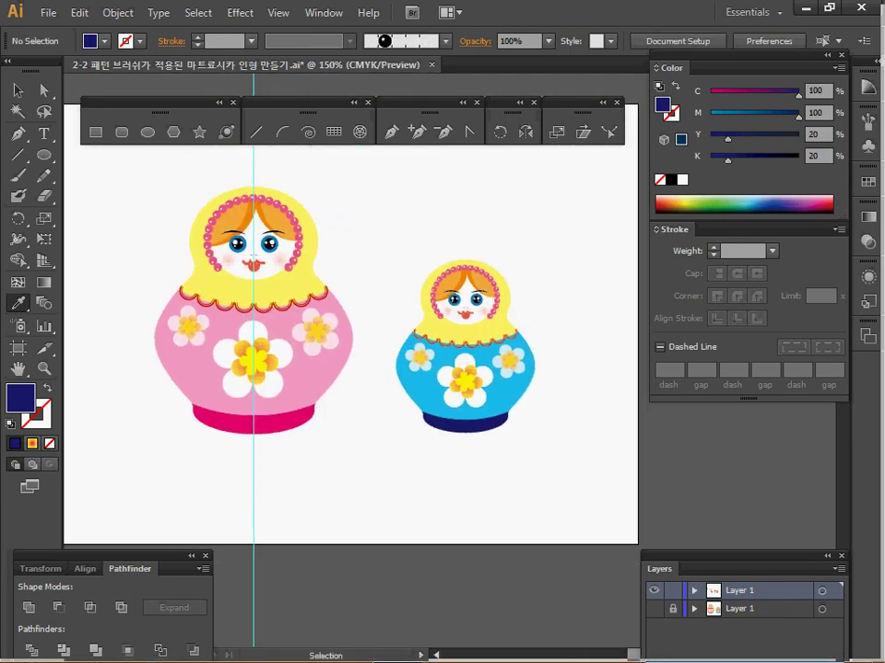